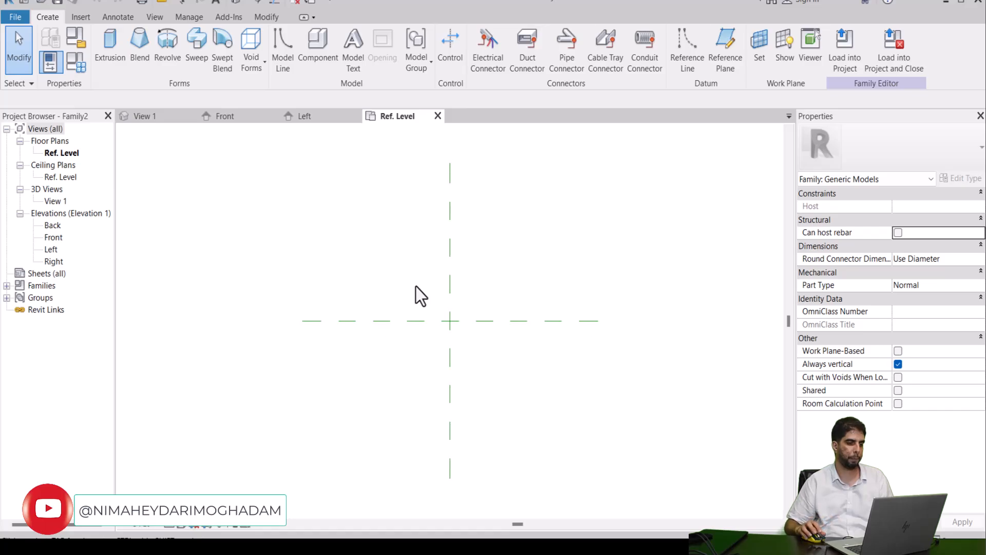
Step: In the Back elevation, draw a horizontal reference plane across the centre plane, about 770 above the Ref. Level
double_click(60, 225)
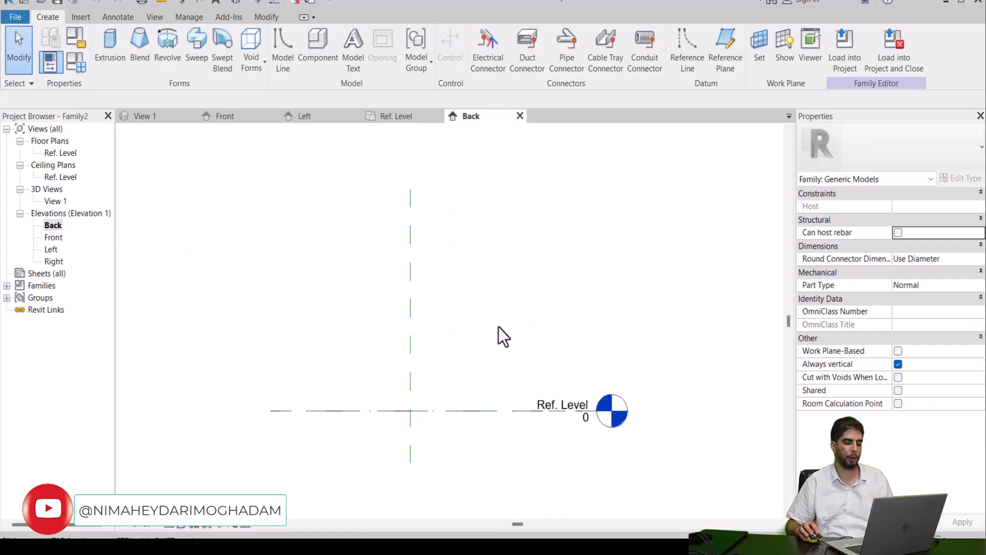
middle_click_drag(481, 272, 539, 280)
scroll(521, 263, "up", 1)
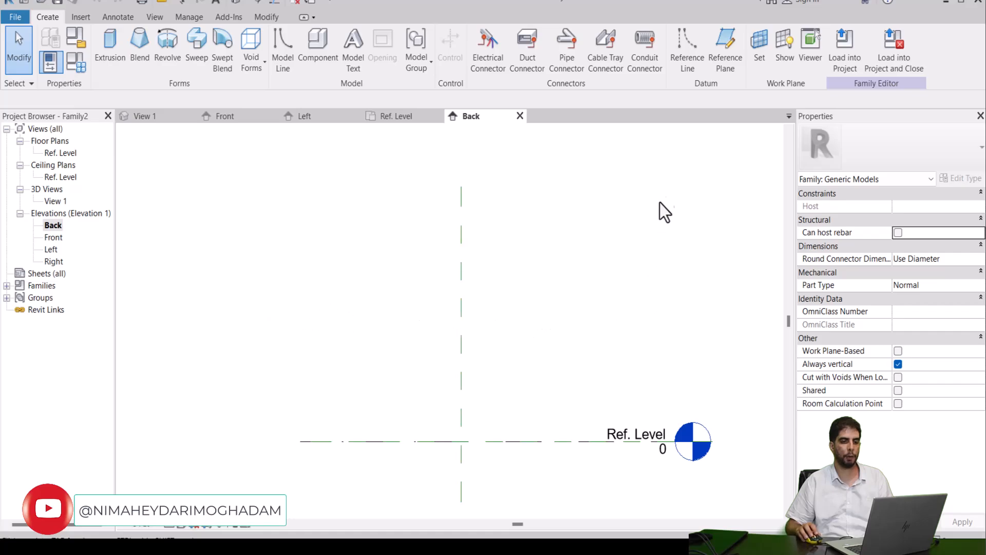
left_click(725, 57)
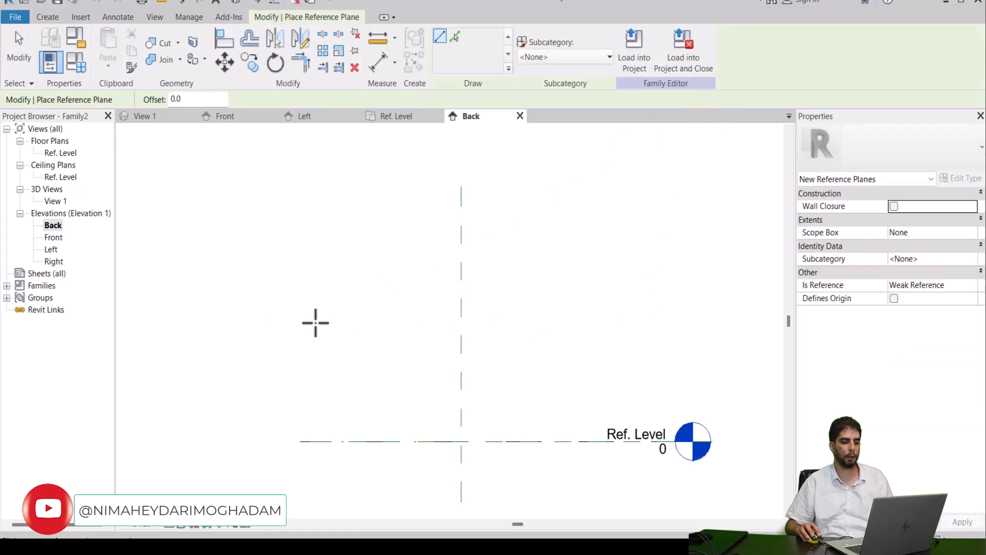
left_click(293, 320)
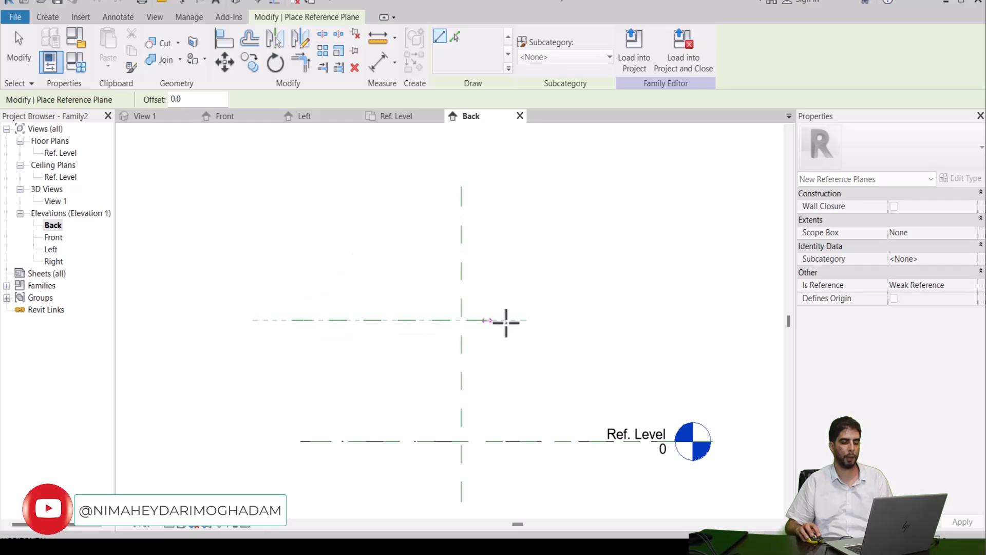
left_click(647, 319)
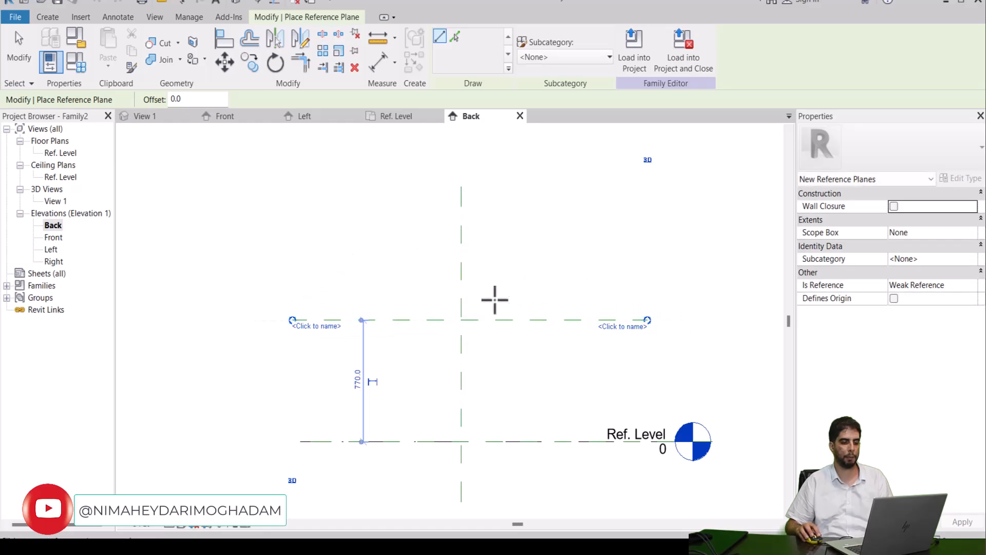
Step: Draw a second horizontal reference plane of matching length about 100 above the first one
left_click(293, 304)
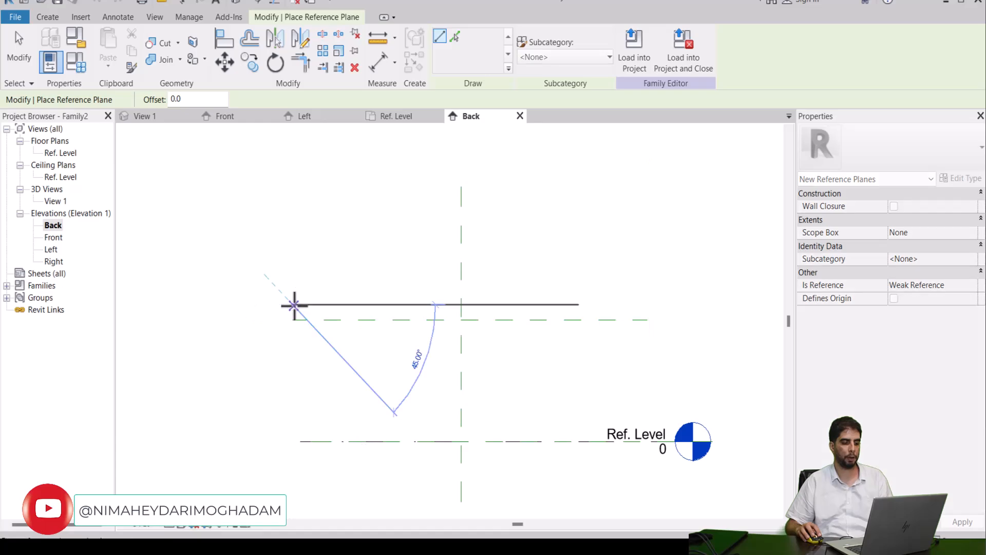
left_click(645, 303)
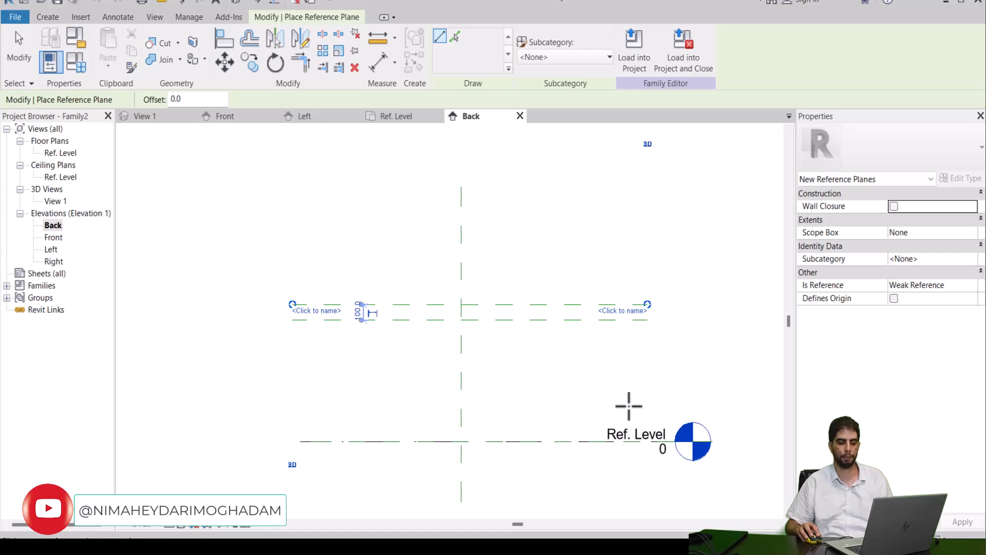
key("Escape")
key("Escape")
Step: Name the lower of the two new horizontal reference planes "bot,ref"
left_click(628, 324)
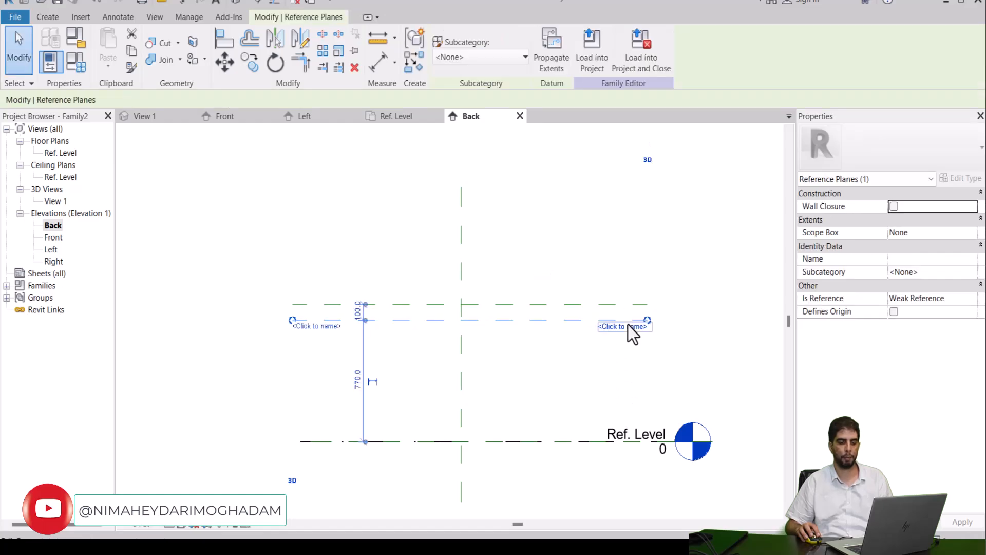
left_click(628, 328)
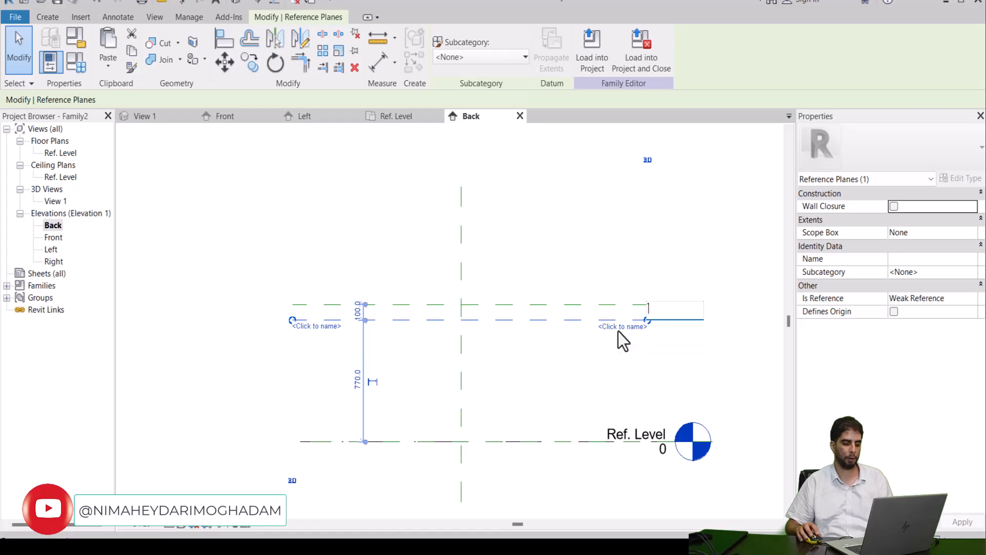
type("bot")
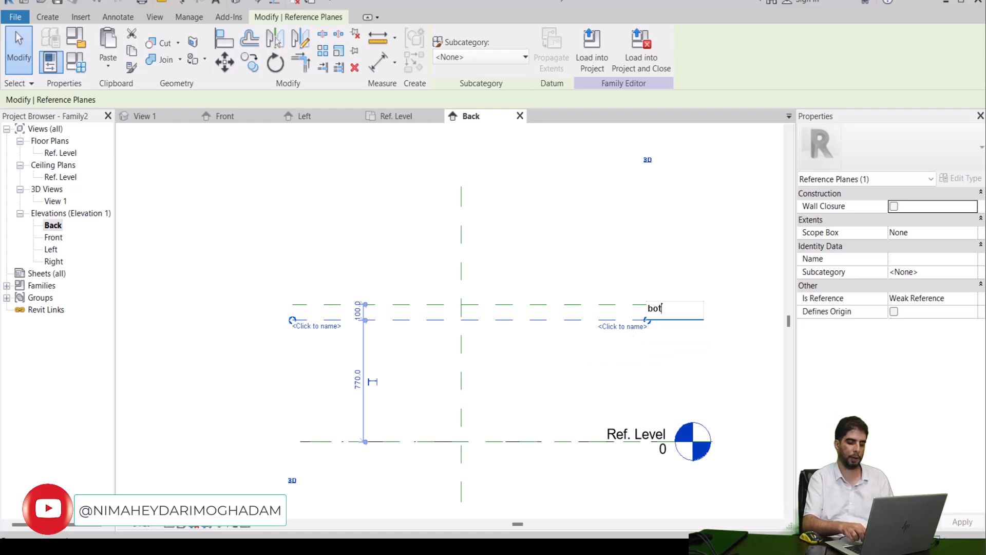
type(",ref")
key("Return")
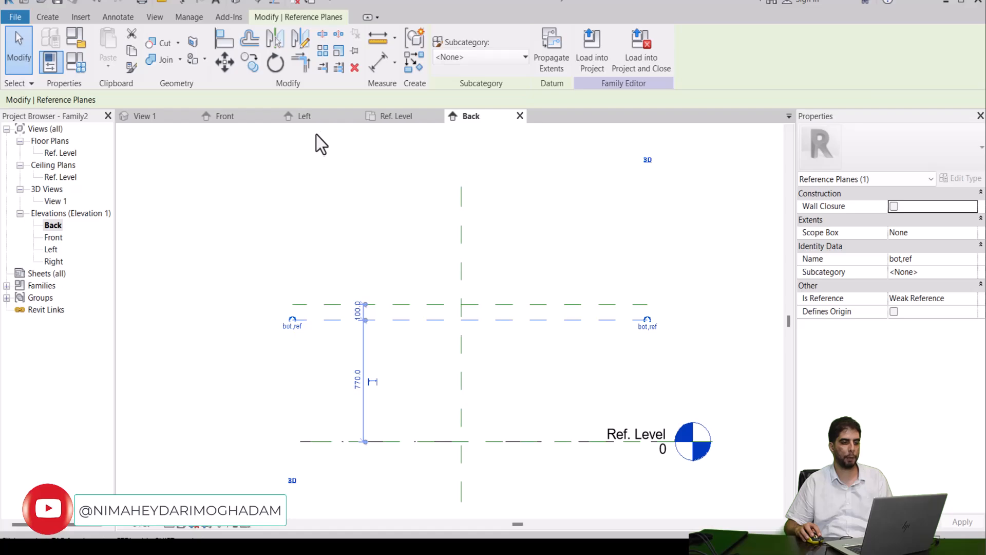
Step: In the Ref. Level floor plan, draw a vertical reference plane about 1637 to the left of the centre plane
left_click(400, 123)
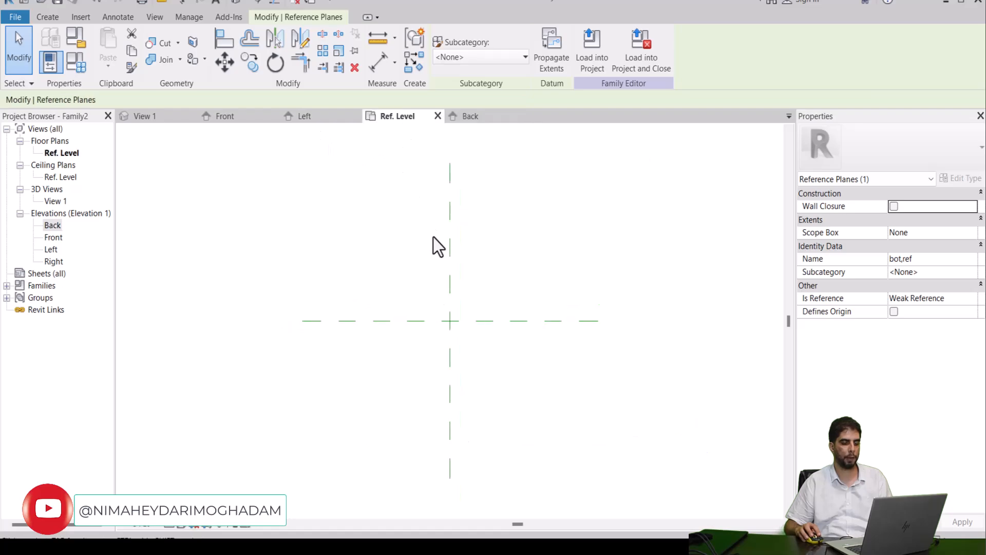
scroll(424, 221, "down", 1)
middle_click_drag(442, 237, 455, 248)
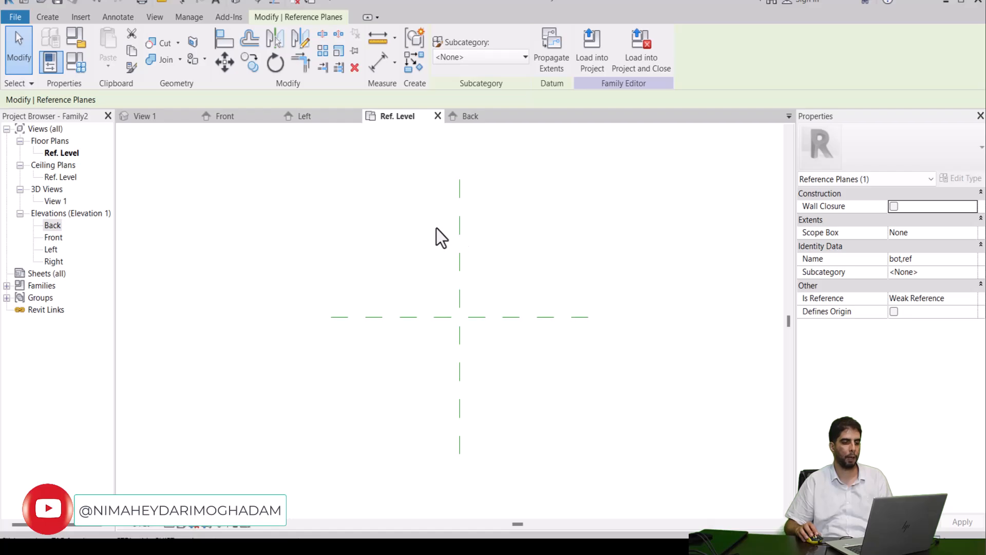
middle_click_drag(448, 242, 448, 272)
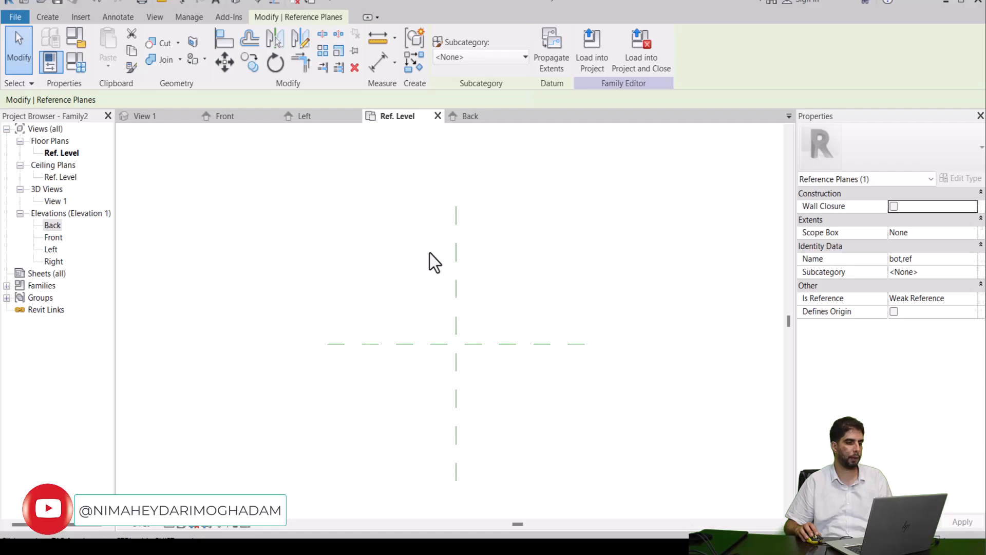
left_click(43, 18)
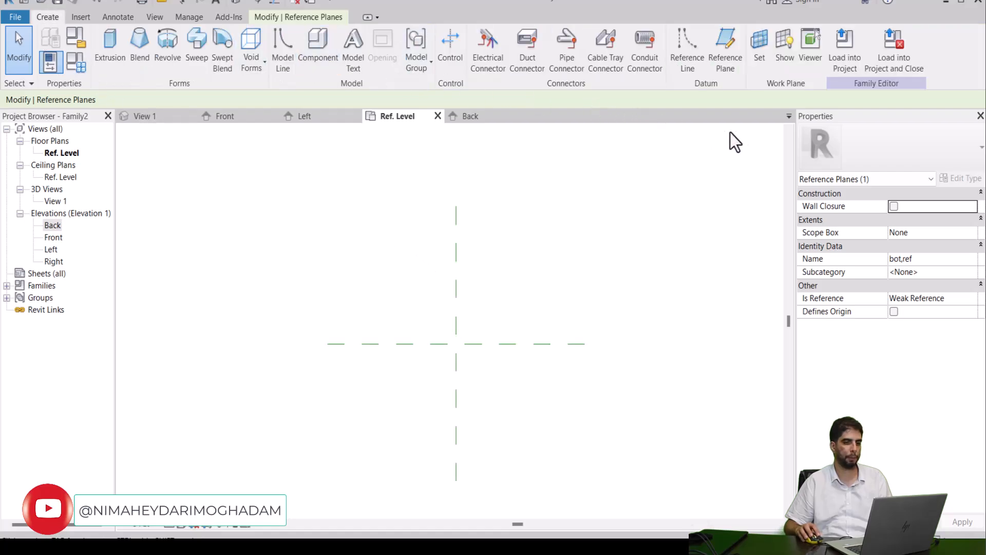
left_click(730, 74)
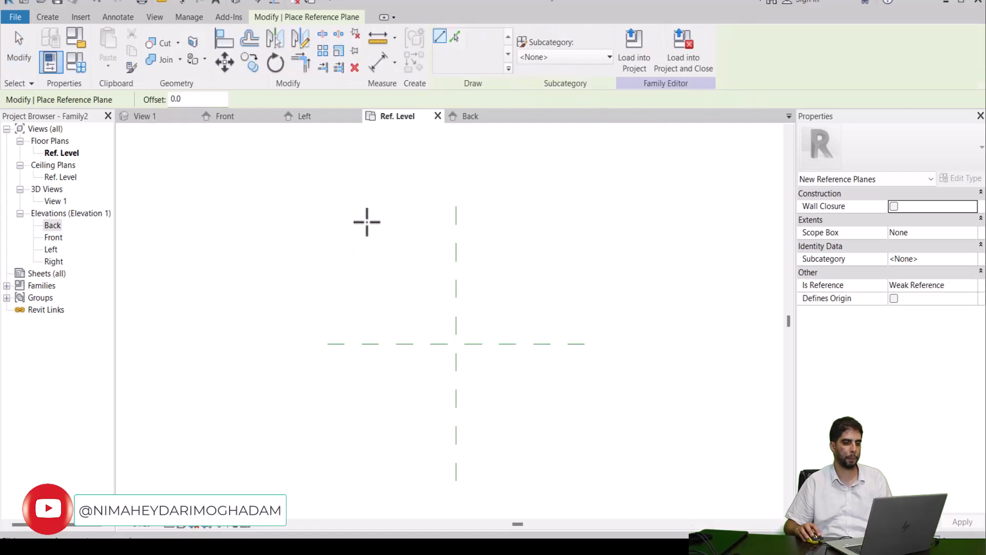
left_click(350, 216)
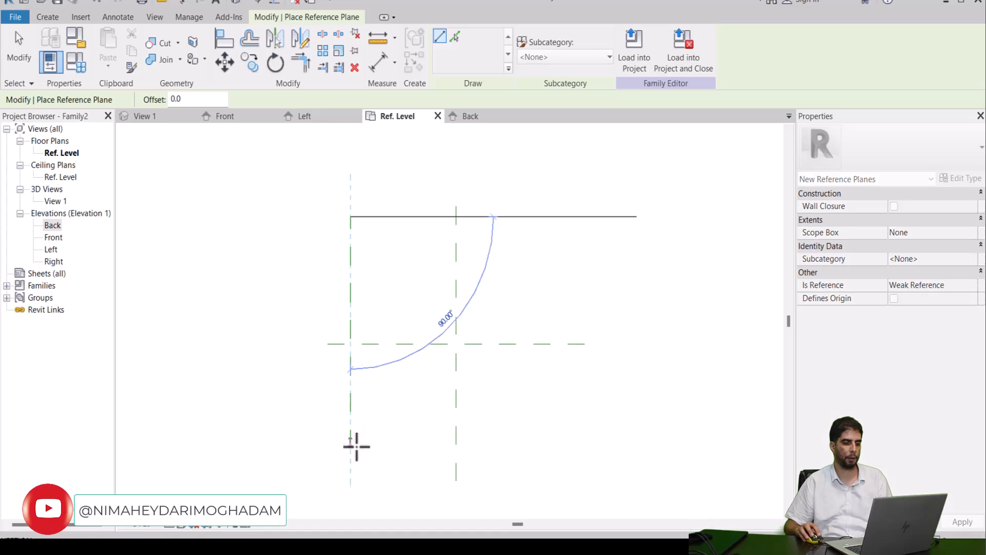
left_click(351, 469)
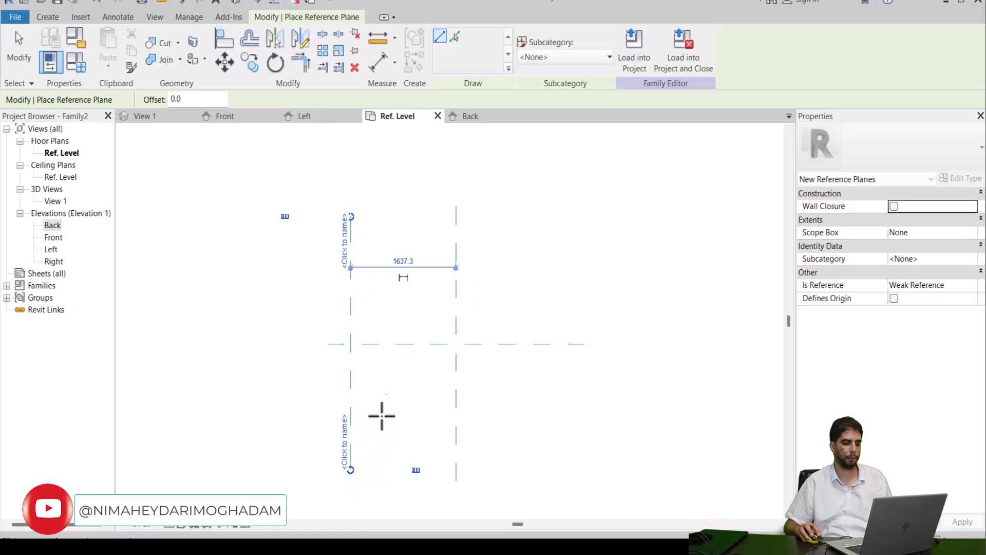
key("Escape")
key("Escape")
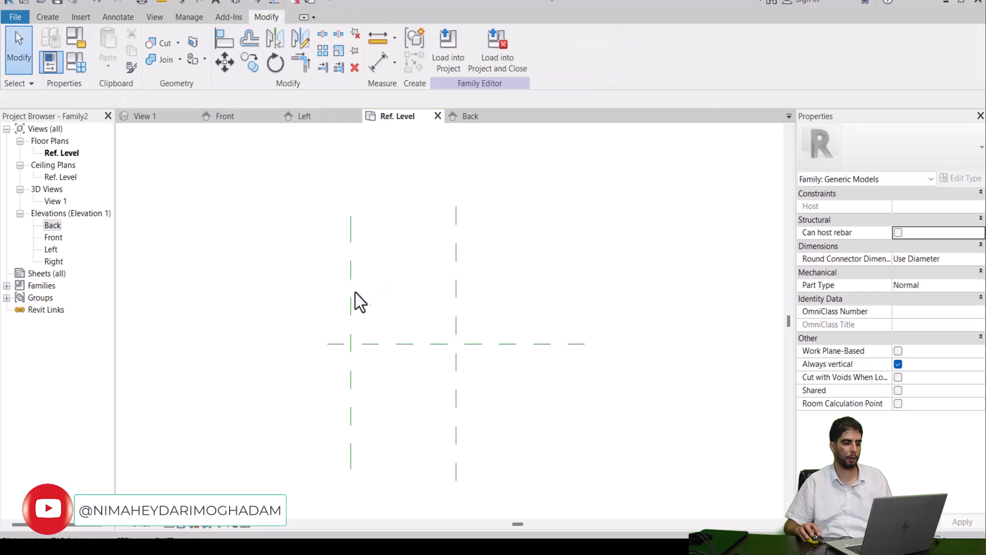
Step: Mirror a copy of the left vertical reference plane about the central vertical plane
left_click(351, 292)
left_click(275, 41)
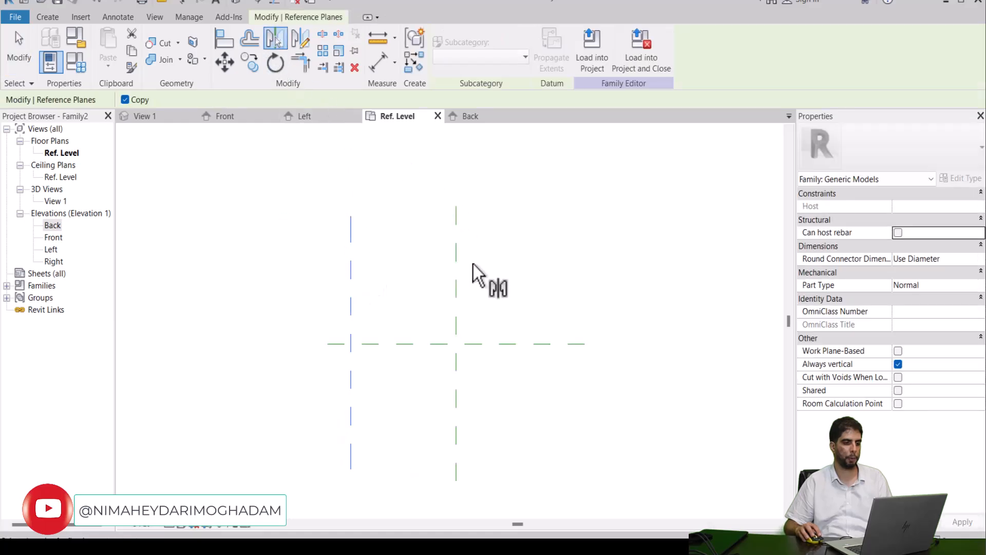
left_click(456, 280)
left_click(482, 291)
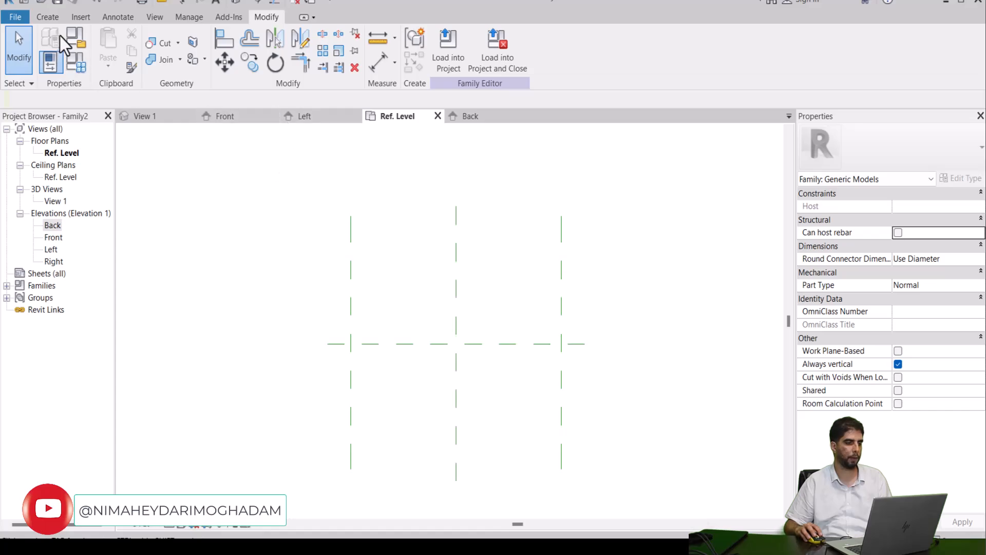
Step: Draw a horizontal reference plane about 1457 above the central horizontal plane, crossing all the vertical planes
left_click(57, 19)
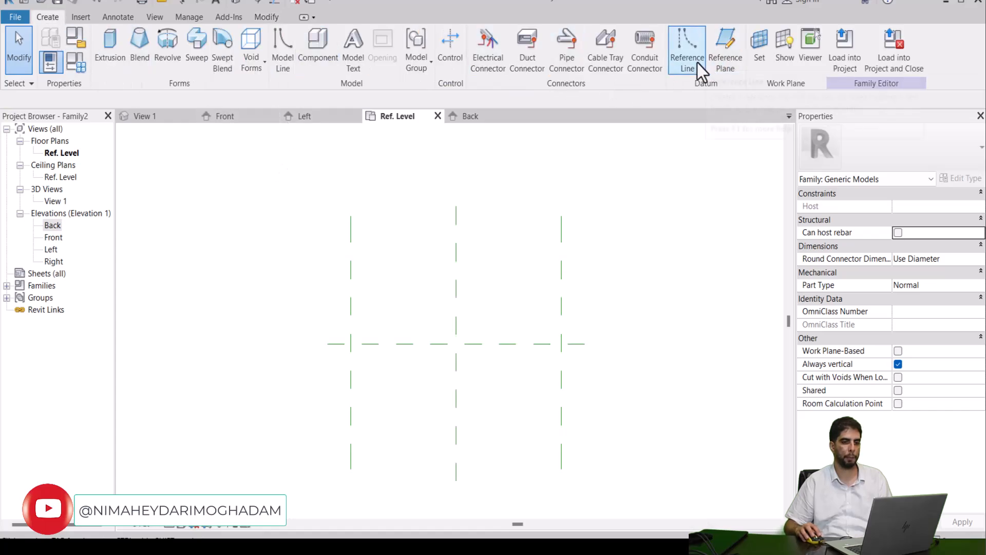
left_click(724, 56)
left_click(314, 243)
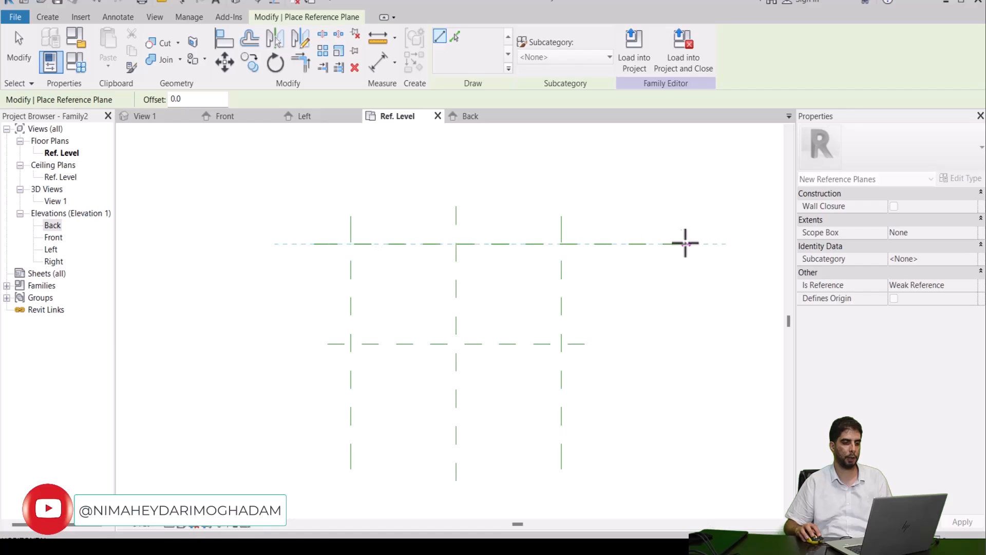
left_click(598, 244)
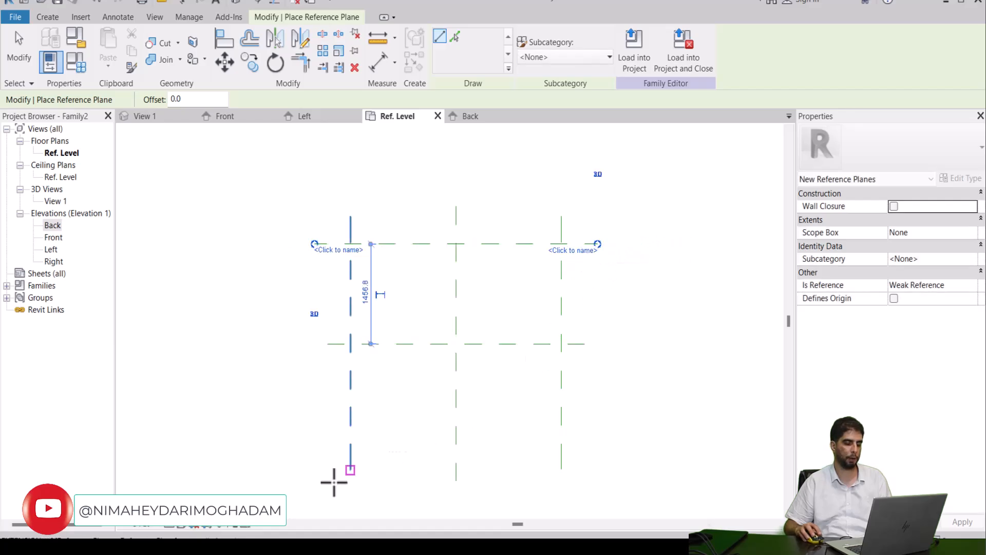
left_click(324, 439)
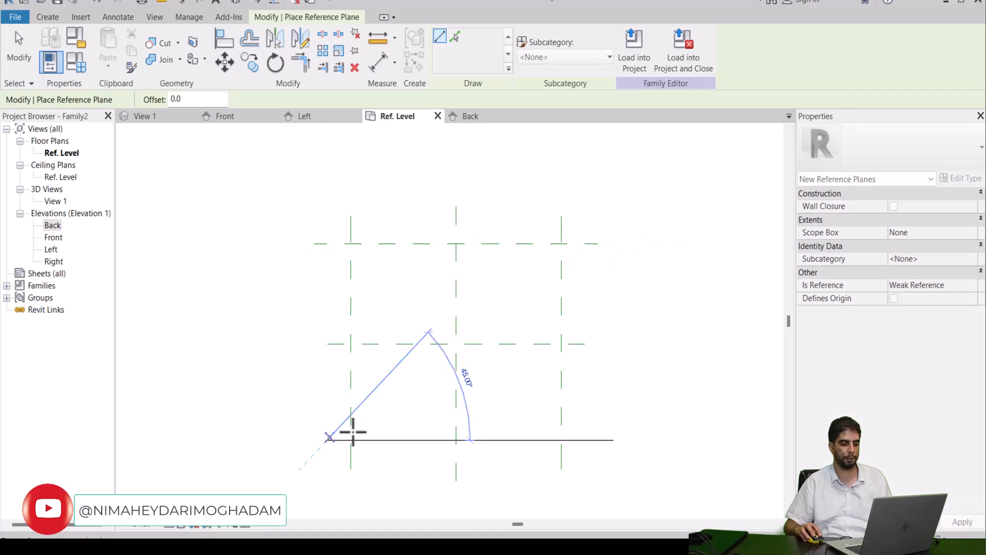
left_click(599, 441)
key("Escape")
key("Escape")
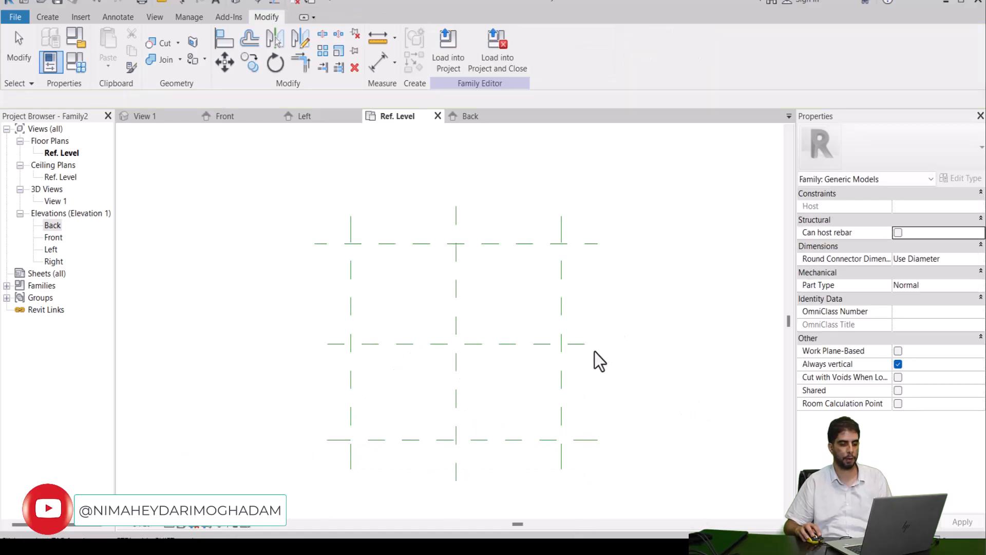
left_click(508, 438)
Step: Mirror a copy of the upper horizontal reference plane about the central horizontal plane
left_click_drag(513, 427, 513, 243)
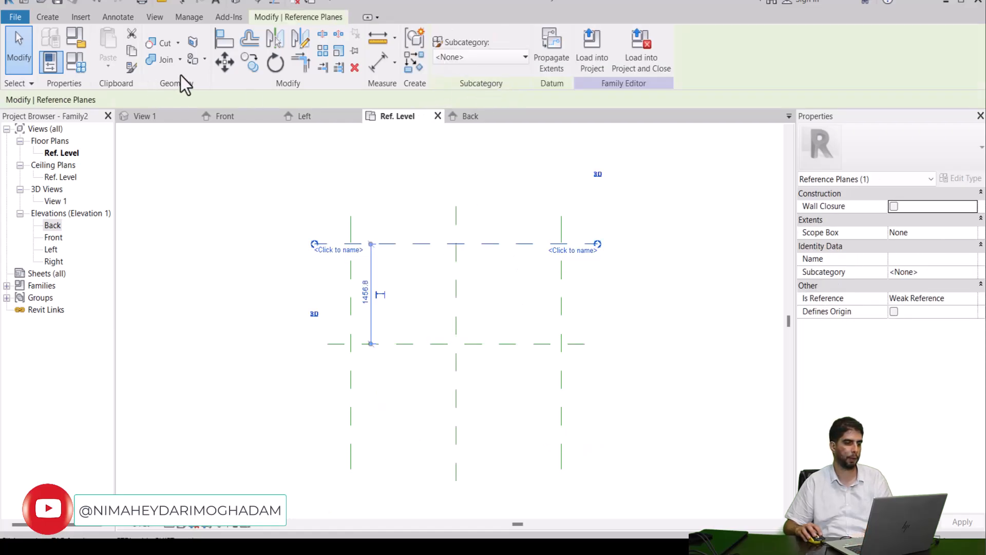
left_click(276, 41)
left_click(434, 345)
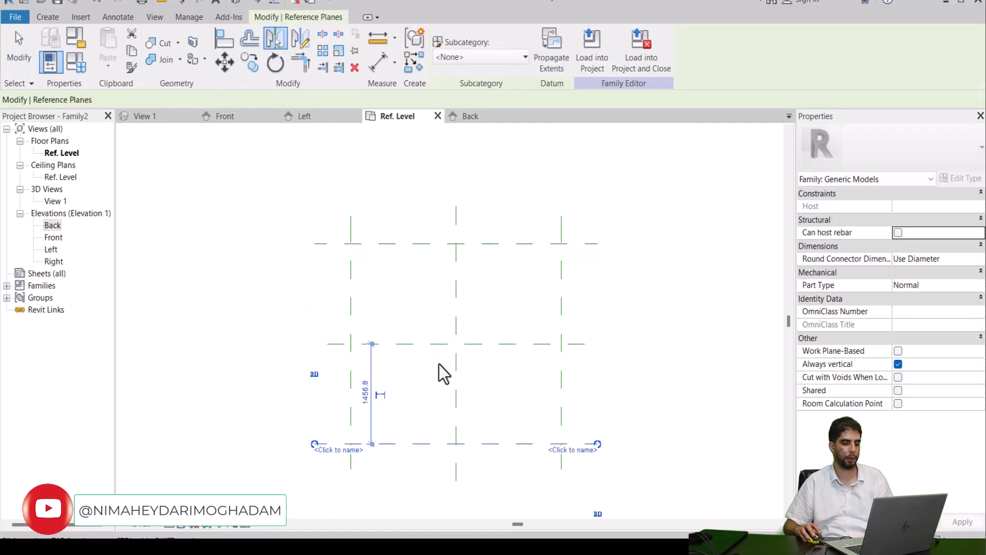
left_click(611, 305)
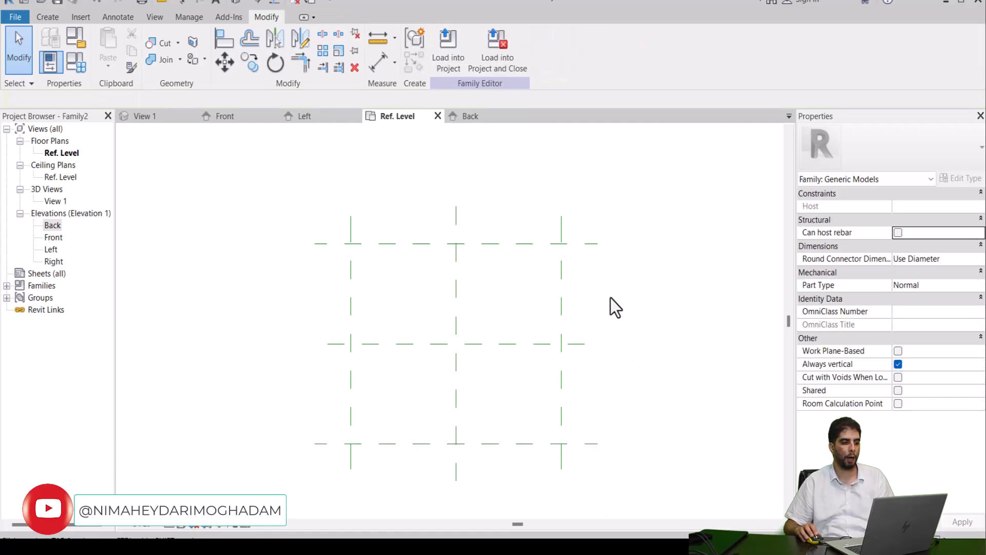
Step: Place an aligned dimension string across the three horizontal reference planes, left of the grid, and make its segments equal (EQ)
left_click(380, 70)
left_click(337, 444)
left_click(333, 344)
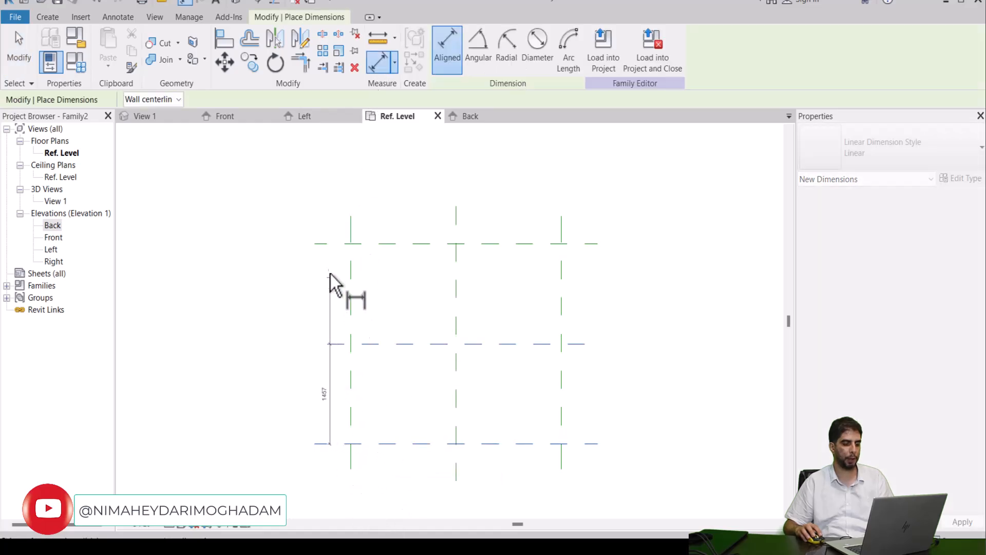
left_click(329, 244)
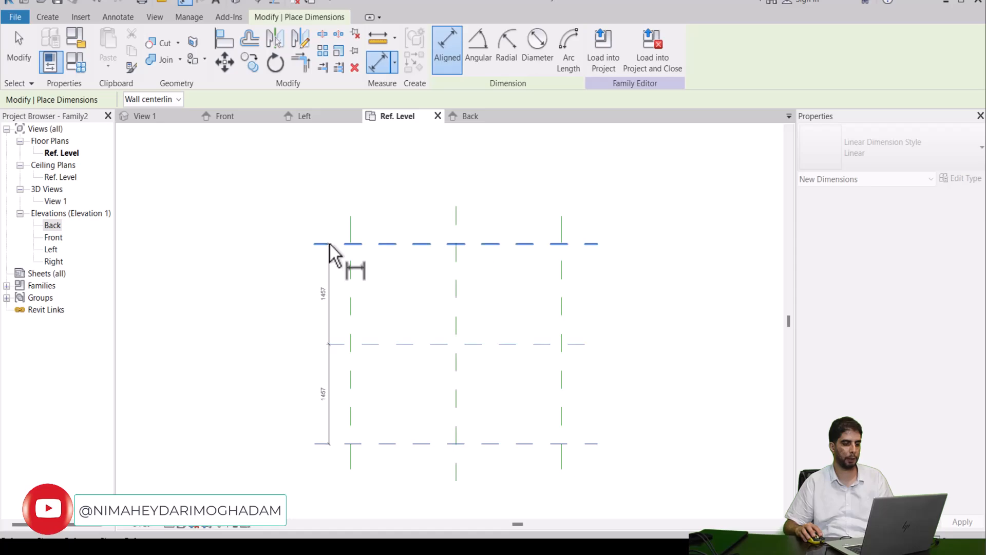
left_click(304, 288)
scroll(299, 339, "up", 2)
scroll(300, 348, "up", 4)
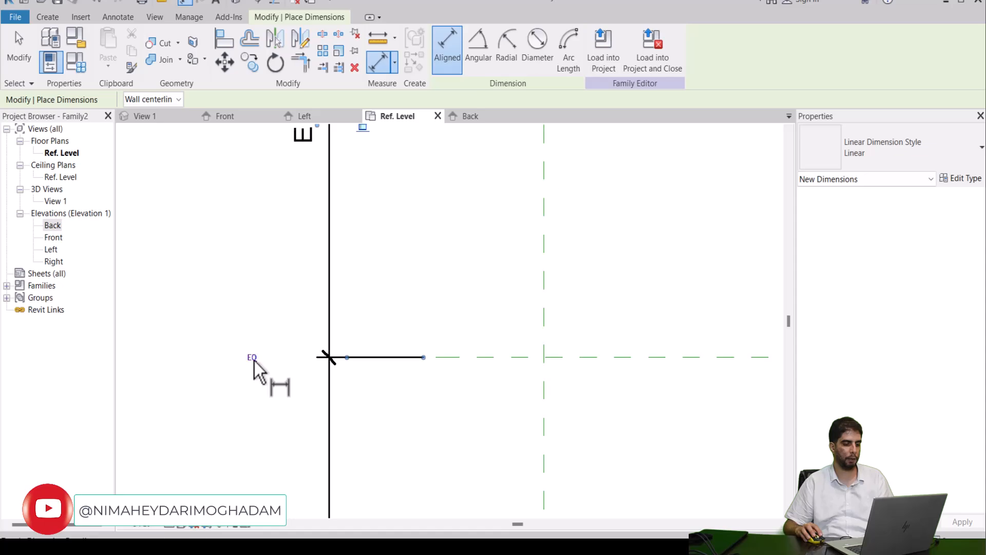
scroll(265, 339, "down", 4)
middle_click_drag(319, 298, 303, 339)
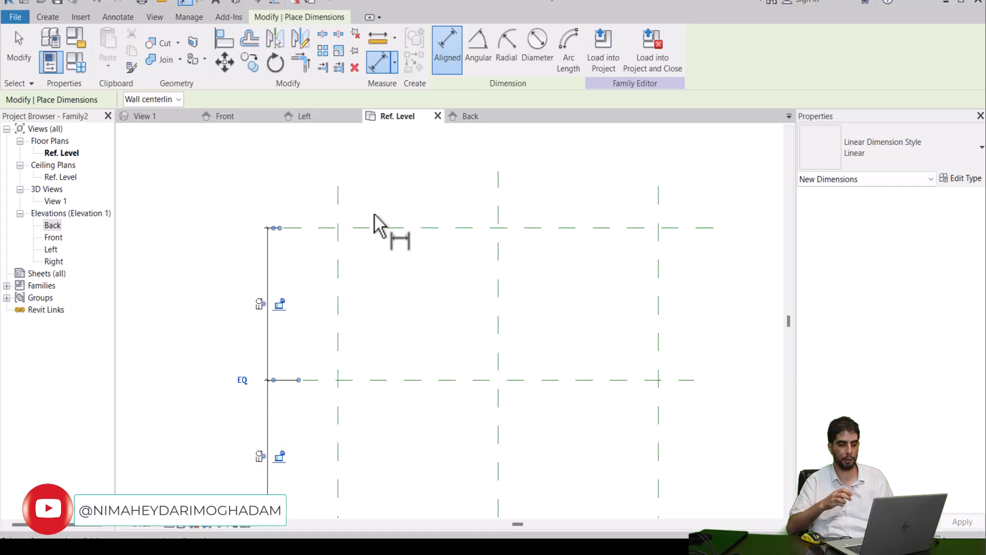
scroll(374, 215, "down", 1)
scroll(389, 199, "down", 1)
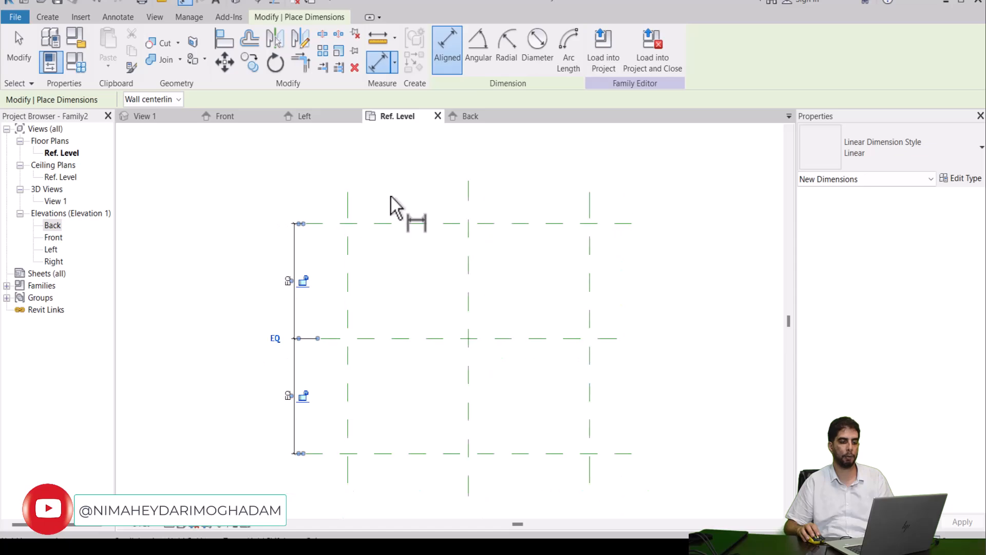
middle_click_drag(391, 197, 372, 206)
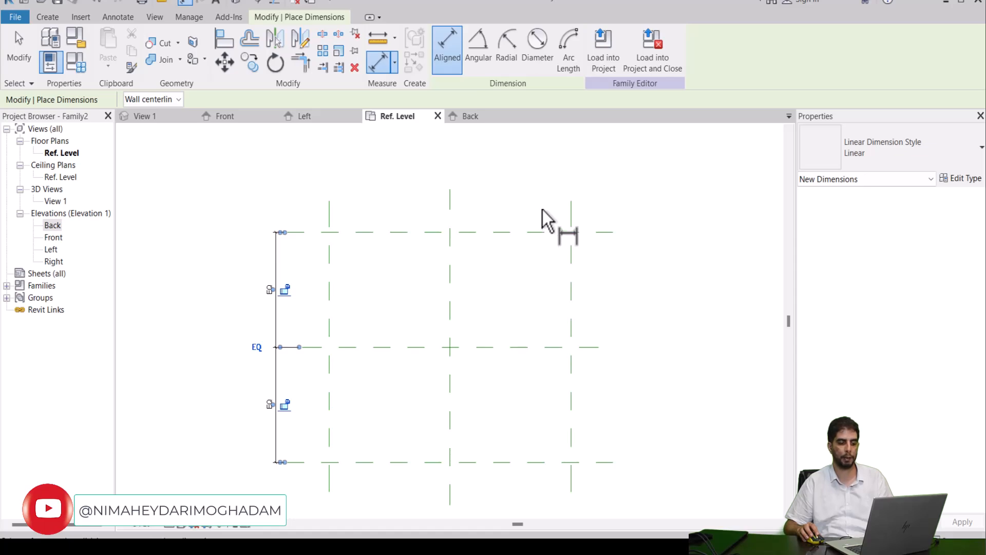
Step: Place an aligned dimension string across the three vertical reference planes, above the grid, and make its segments equal (EQ)
scroll(354, 207, "up", 2)
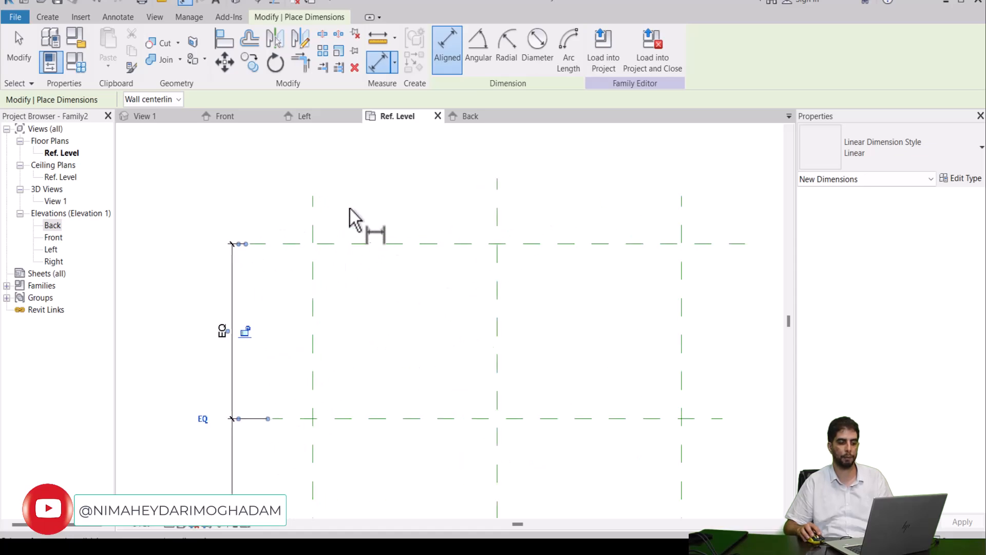
left_click(314, 208)
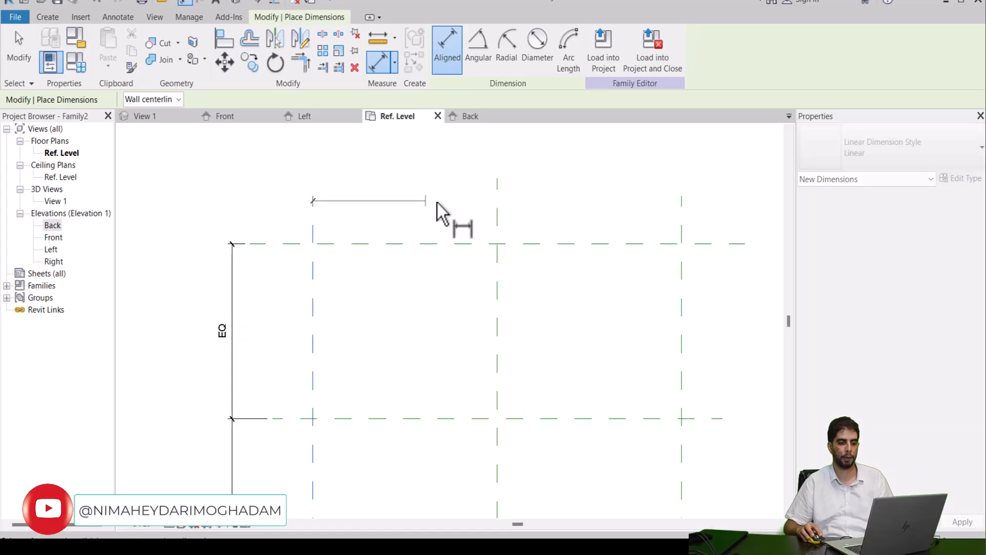
left_click(497, 205)
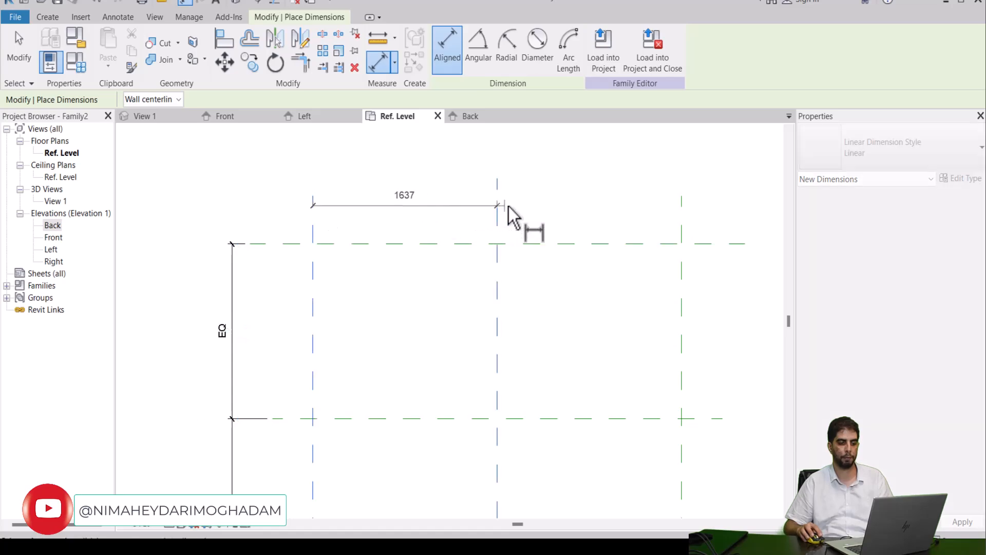
left_click(682, 211)
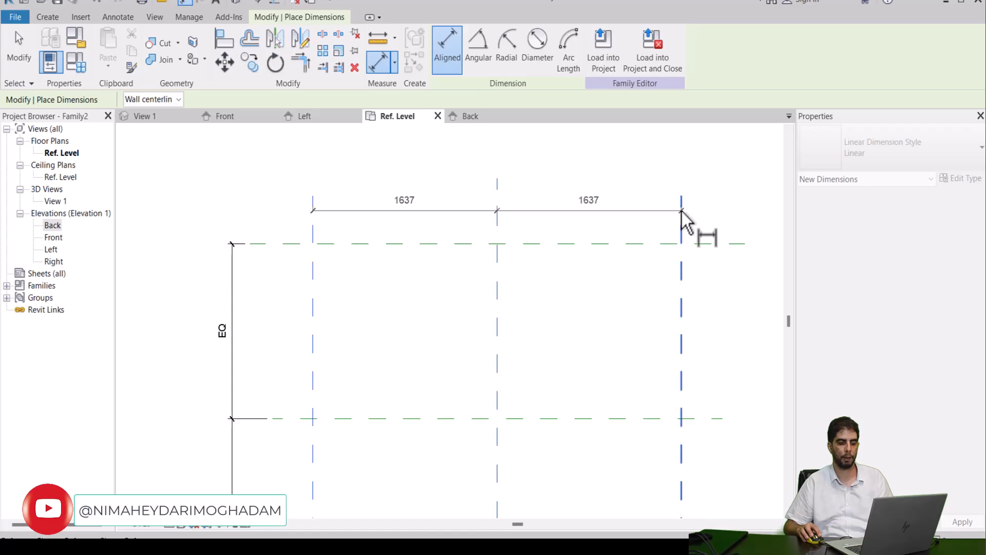
left_click(636, 186)
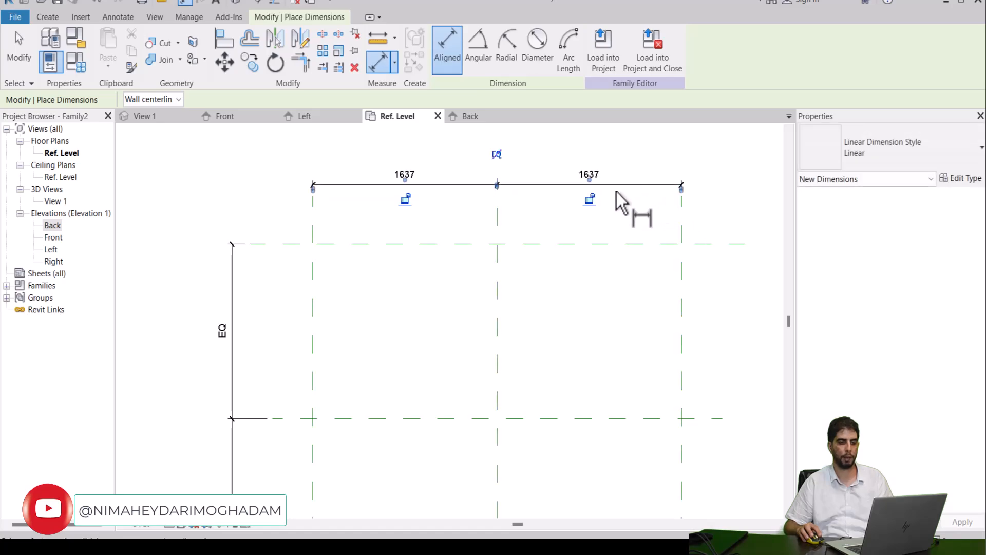
left_click(496, 154)
scroll(454, 203, "down", 2)
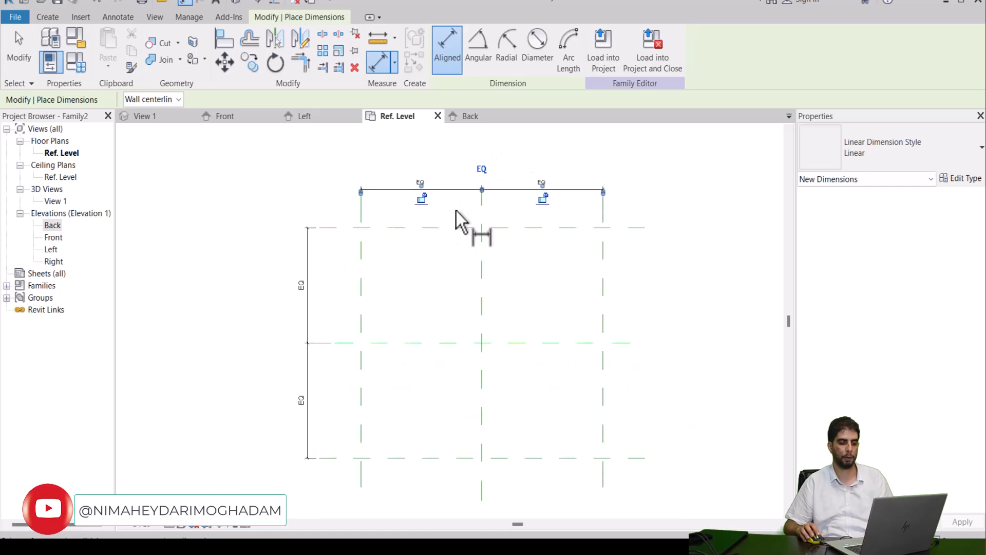
Step: Add an overall aligned dimension between the two outer vertical reference planes, above the EQ string
middle_click_drag(472, 228, 491, 231)
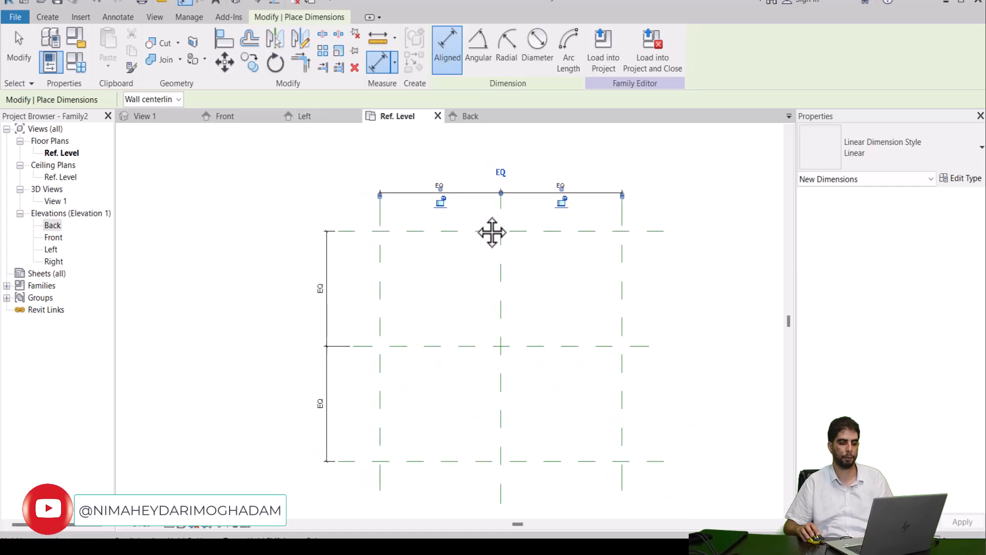
left_click(382, 217)
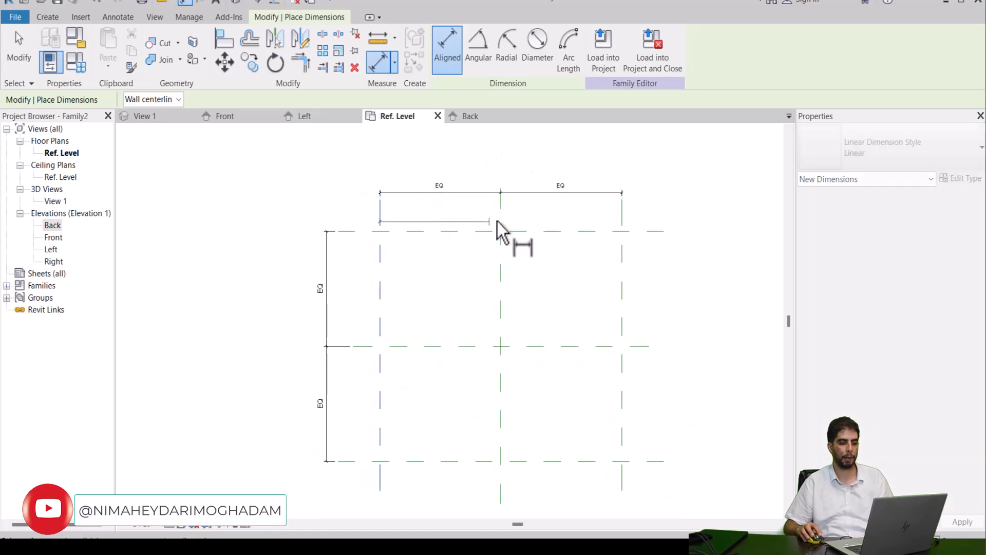
left_click(623, 217)
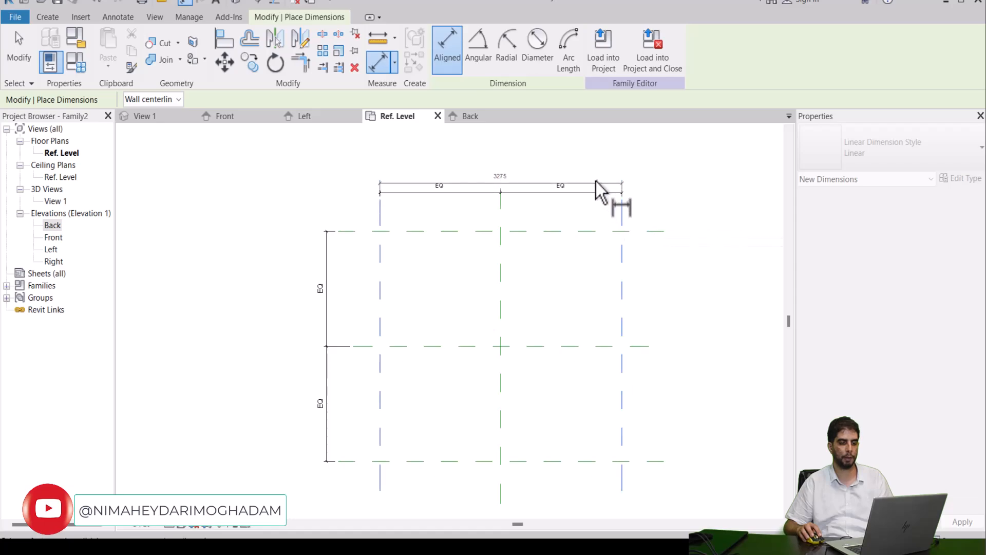
left_click(579, 173)
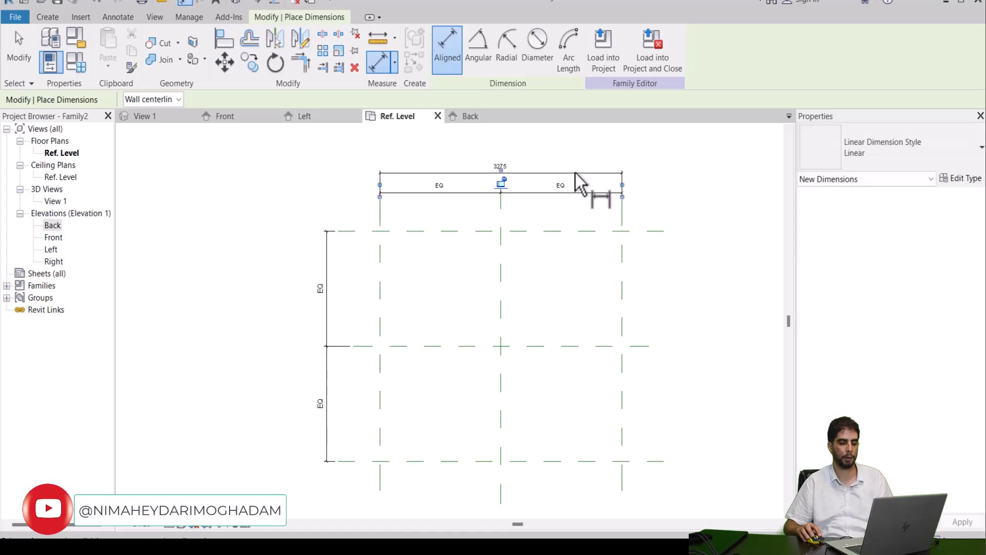
Step: Add an overall aligned dimension between the two outer horizontal reference planes, left of the EQ string, and end dimensioning
left_click(351, 461)
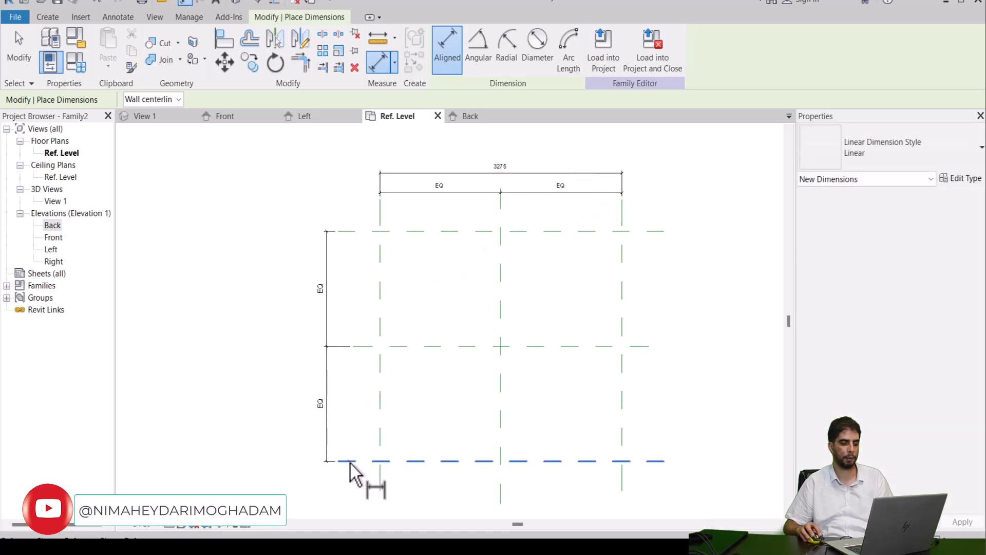
left_click(349, 234)
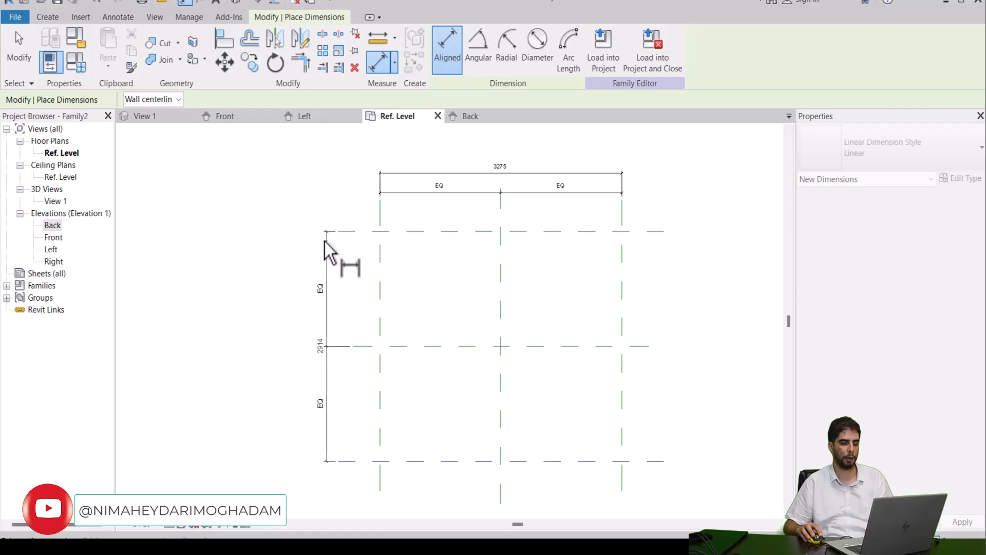
left_click(301, 249)
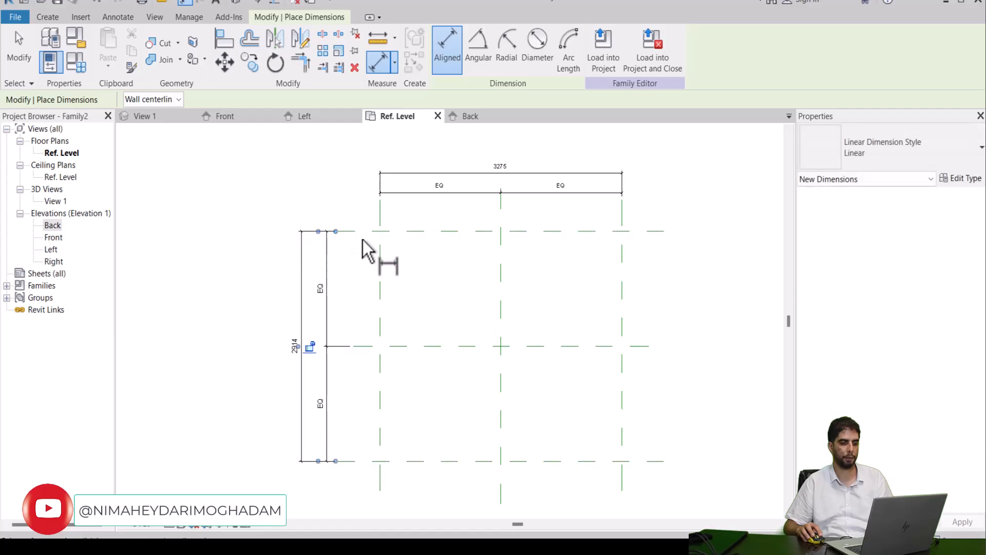
key("Escape")
key("Escape")
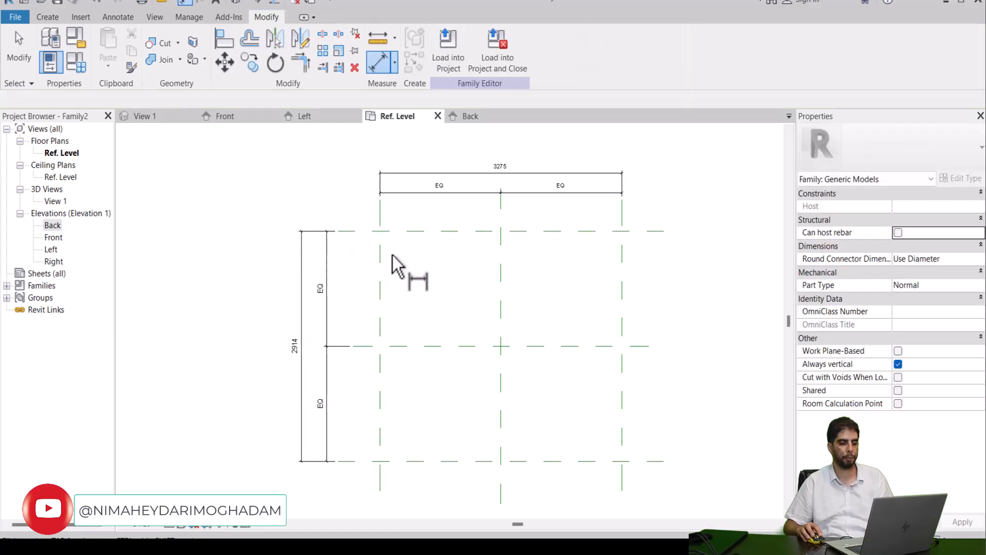
Step: Set the work plane to Reference Plane : bot,ref
scroll(396, 255, "down", 3)
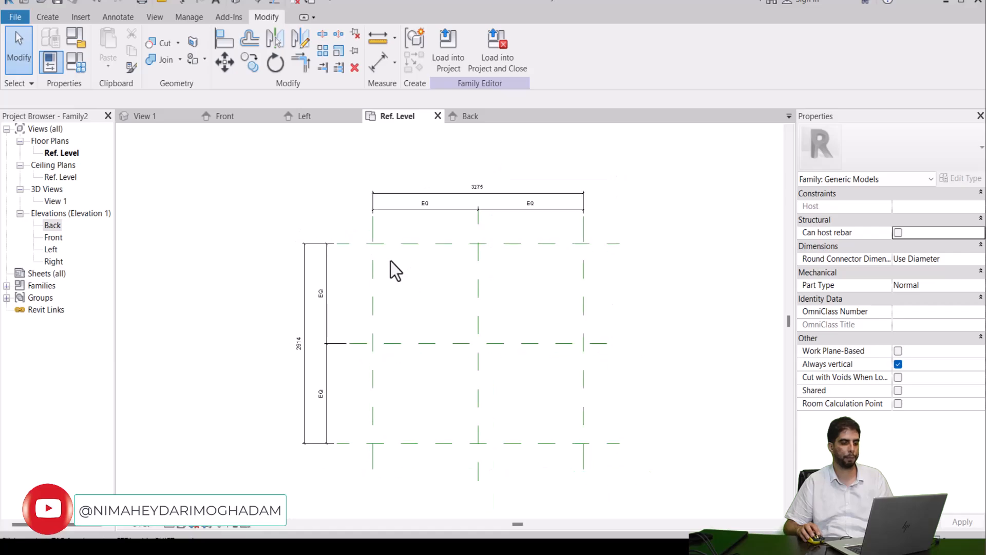
left_click(56, 19)
left_click(756, 47)
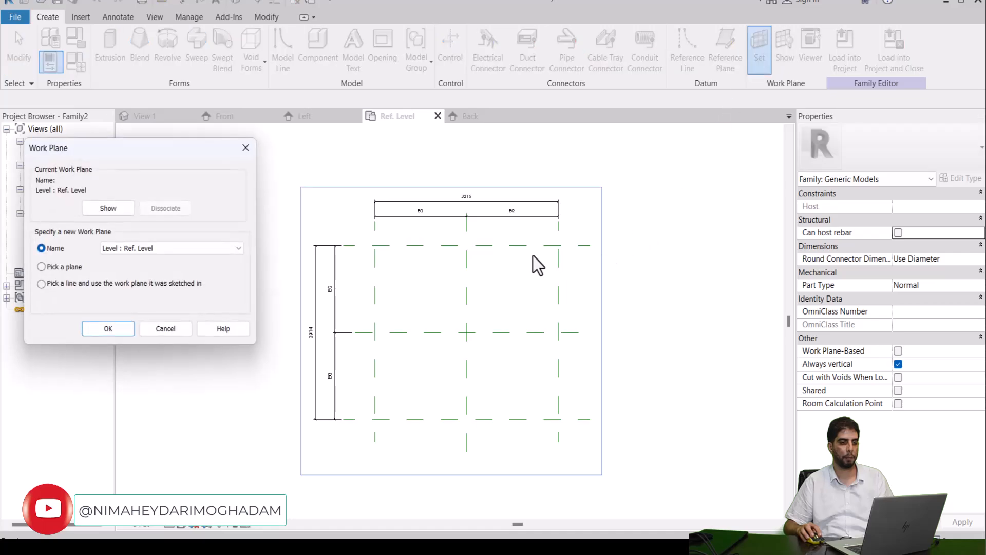
left_click(215, 247)
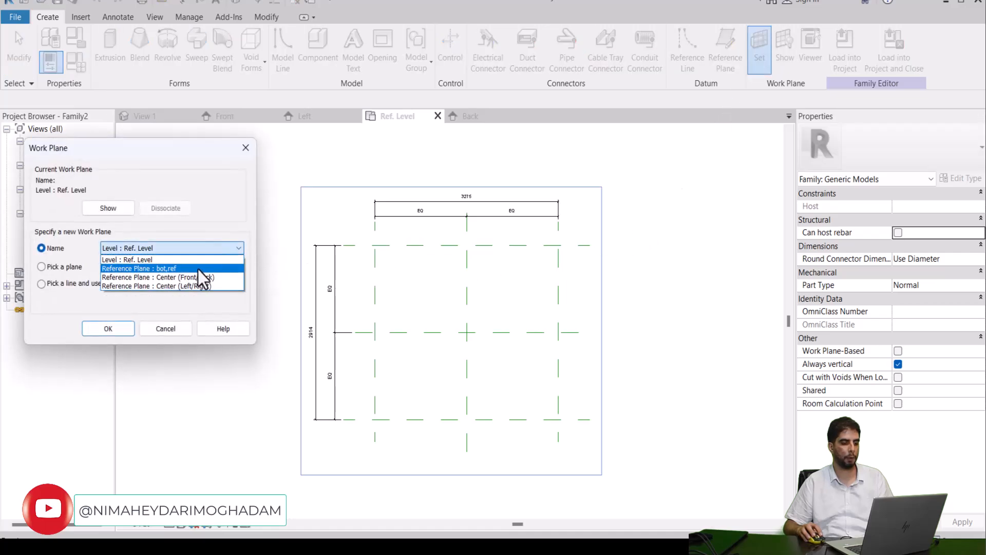
left_click(169, 268)
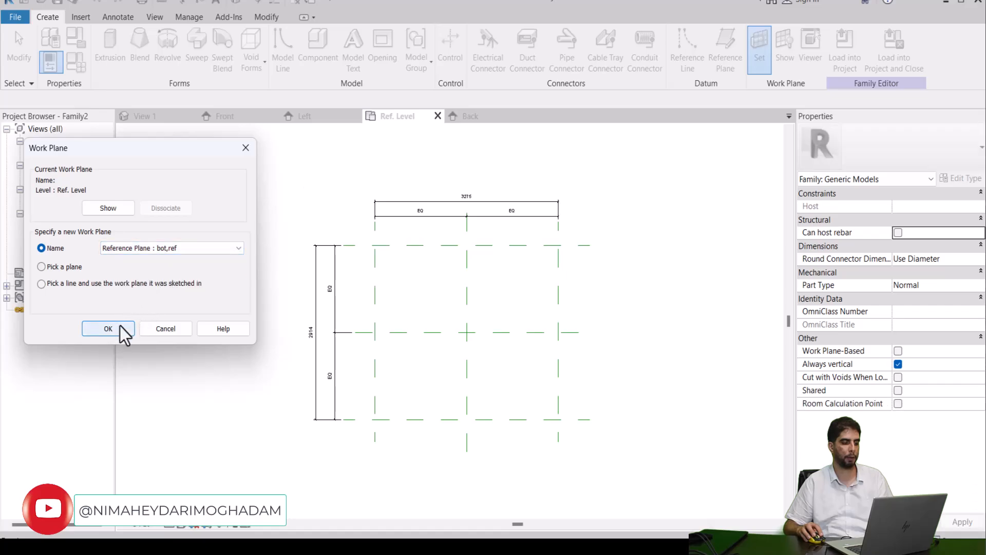
left_click(108, 329)
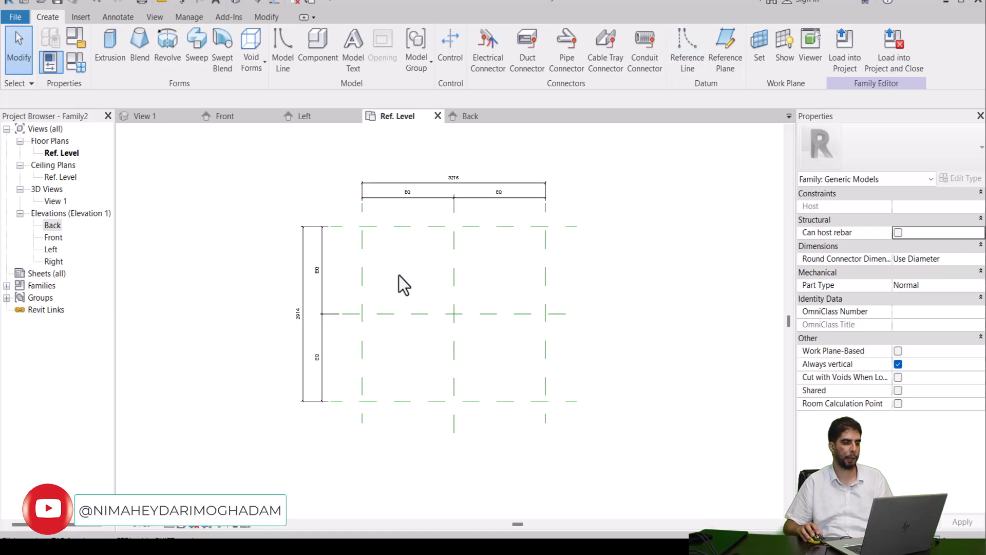
Step: Start an extrusion and sketch a rectangle from the upper-left to the lower-right intersection of the outer reference planes
middle_click_drag(399, 275, 363, 303)
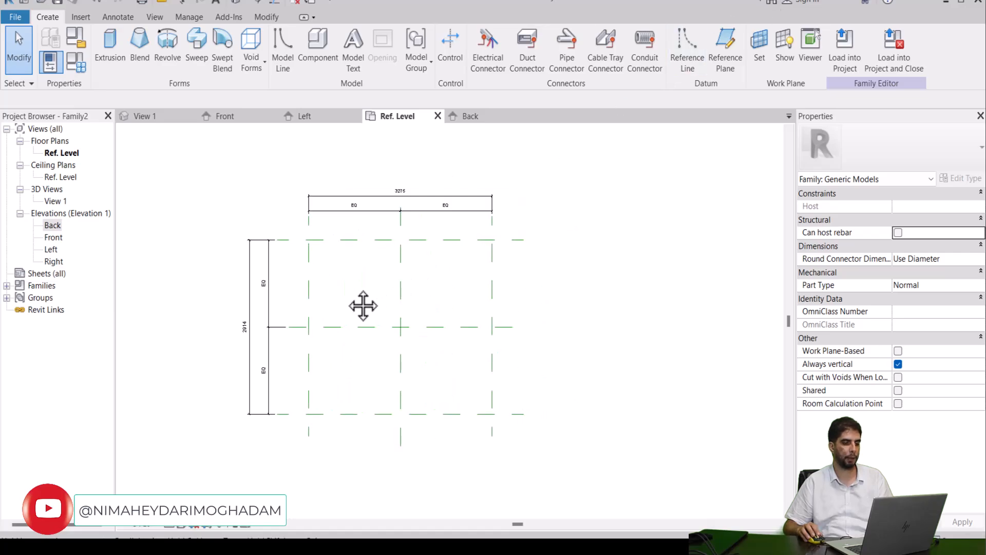
left_click(122, 45)
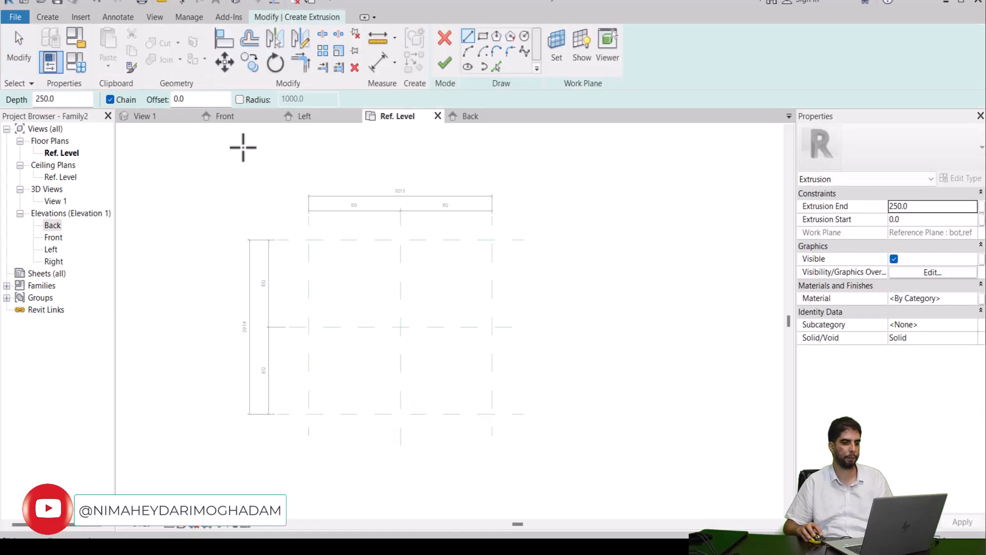
left_click(484, 36)
scroll(415, 247, "up", 1)
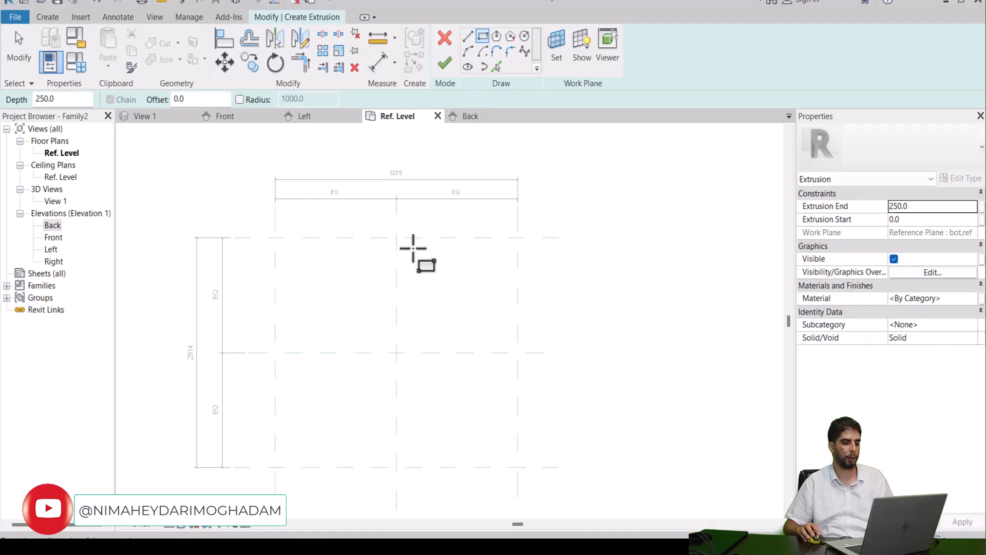
left_click(276, 237)
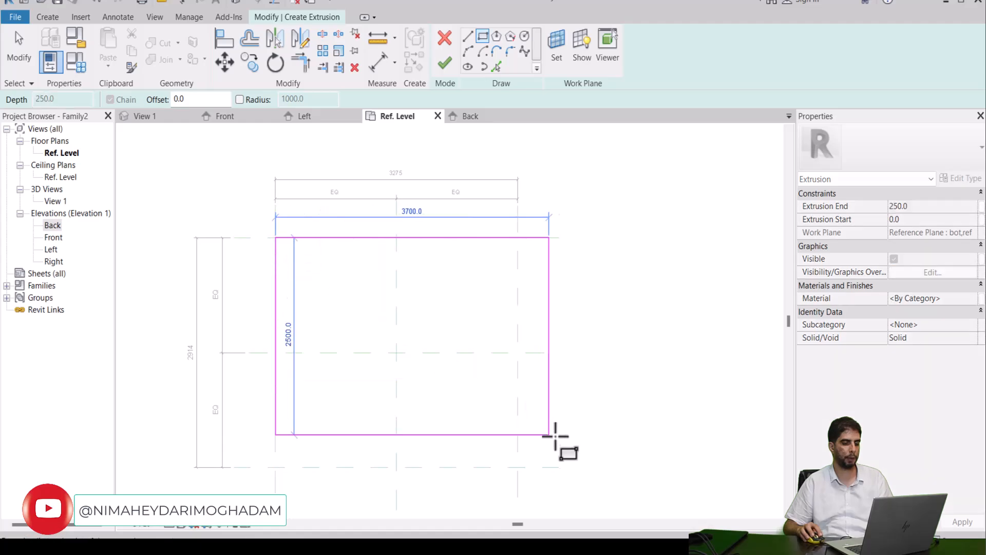
left_click(517, 467)
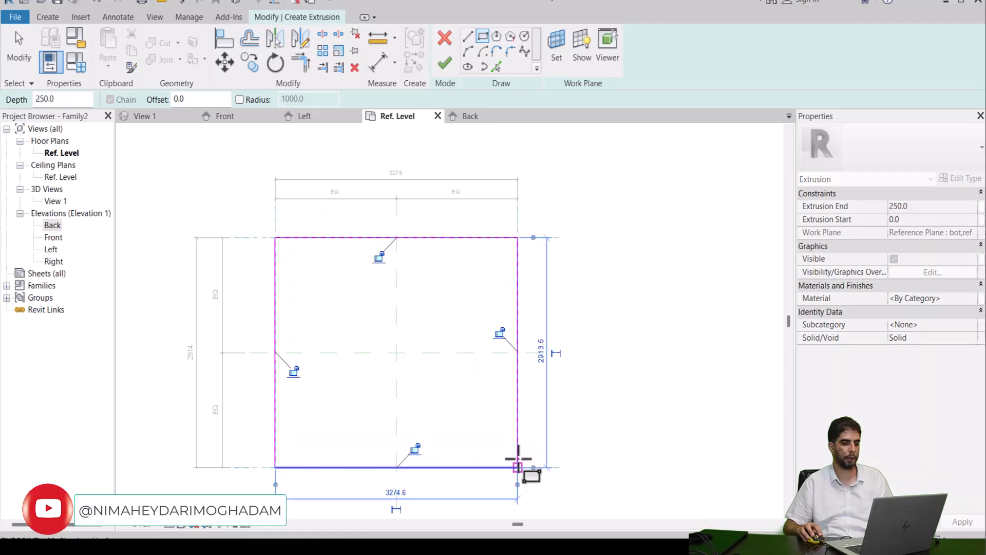
Step: Lock all four sides of the rectangle to their reference planes and finish the extrusion with a depth of 250
left_click(378, 255)
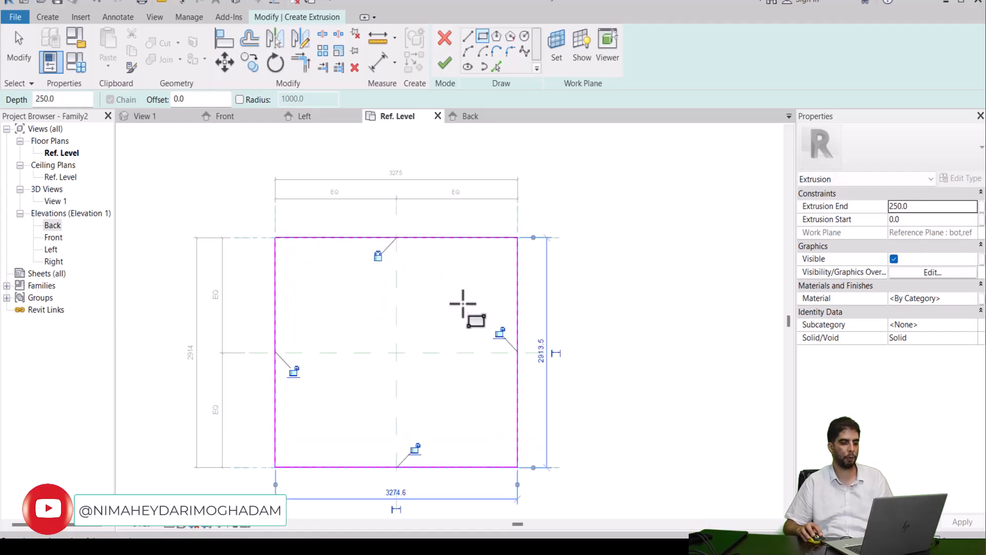
left_click(500, 331)
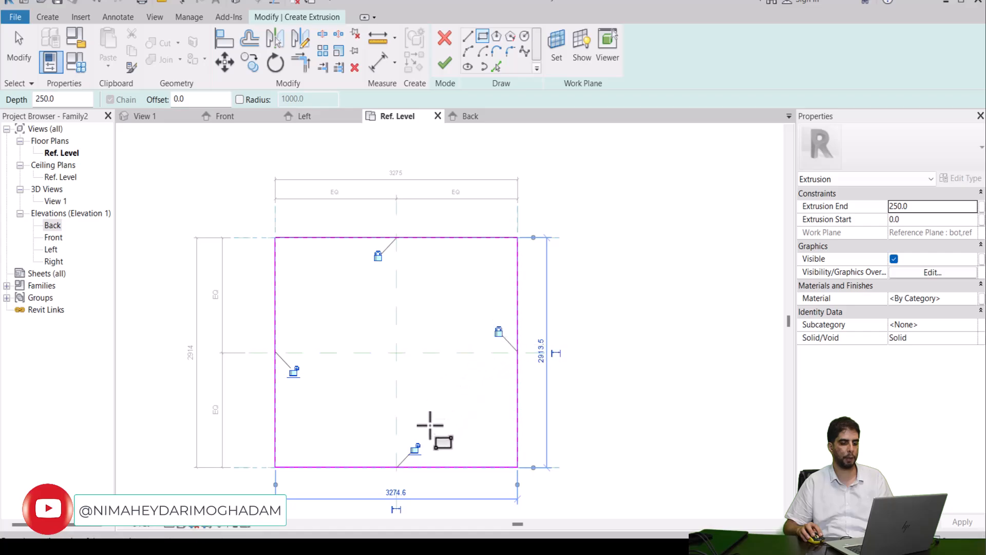
left_click(414, 449)
left_click(294, 371)
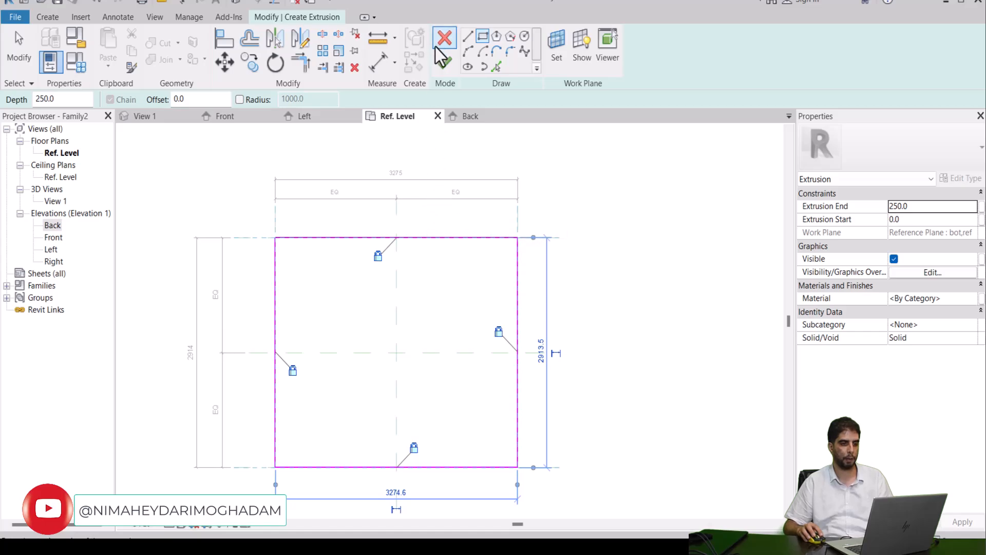
left_click(447, 65)
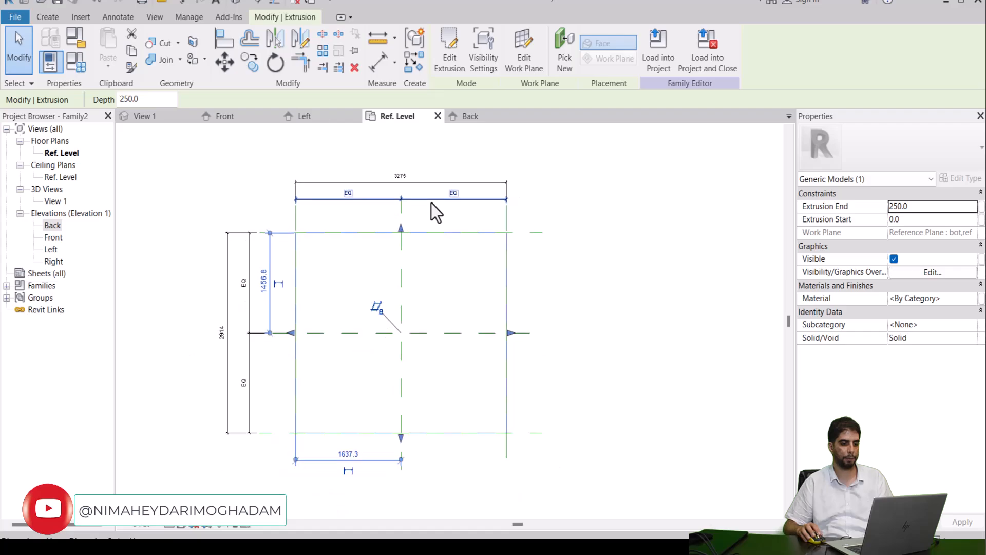
Step: In the Back elevation, align the extrusion's top edge to the horizontal reference plane crossing it and lock the alignment
scroll(421, 214, "up", 1)
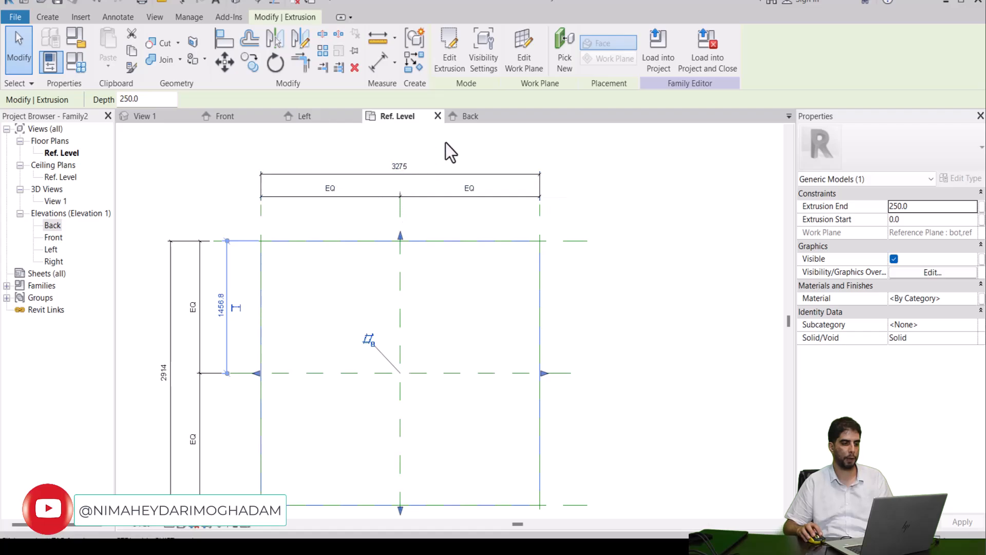
left_click(475, 120)
scroll(421, 201, "up", 2)
scroll(409, 190, "down", 4)
scroll(407, 237, "up", 2)
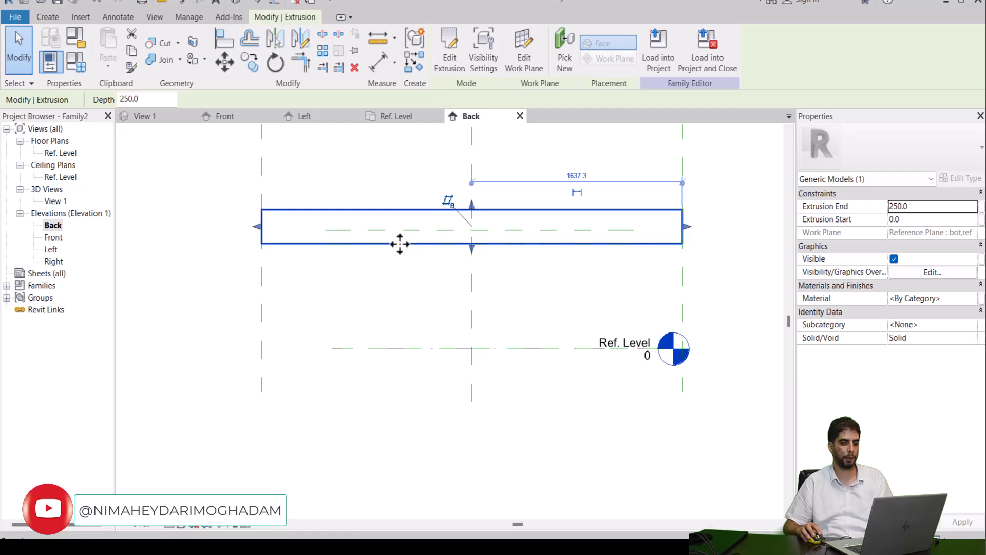
scroll(394, 234, "up", 1)
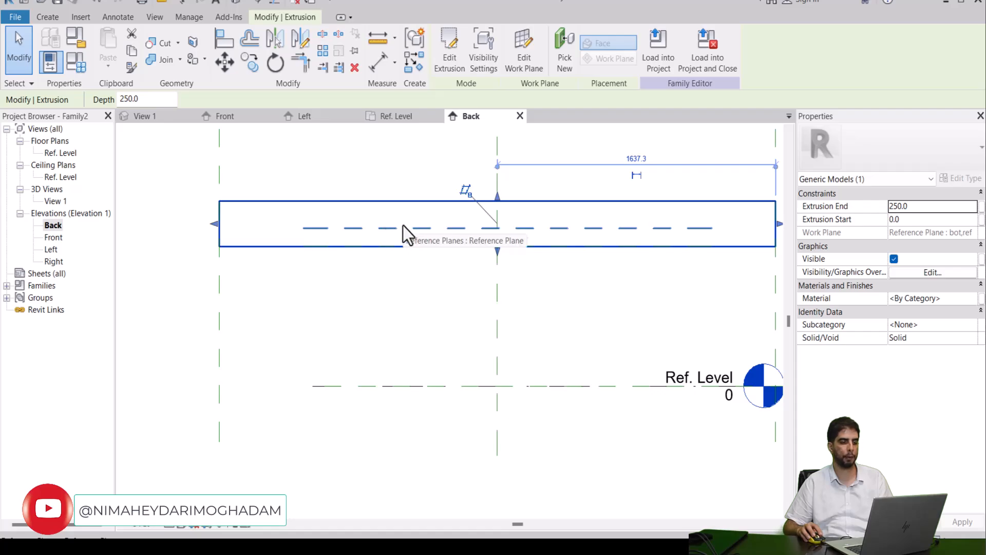
middle_click_drag(402, 227, 388, 232)
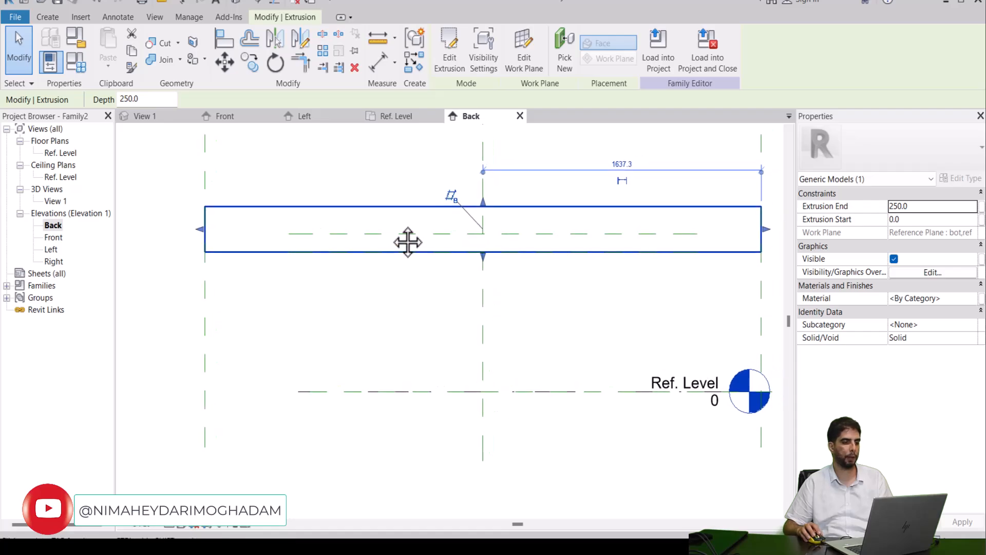
left_click(224, 39)
left_click(323, 233)
left_click(323, 206)
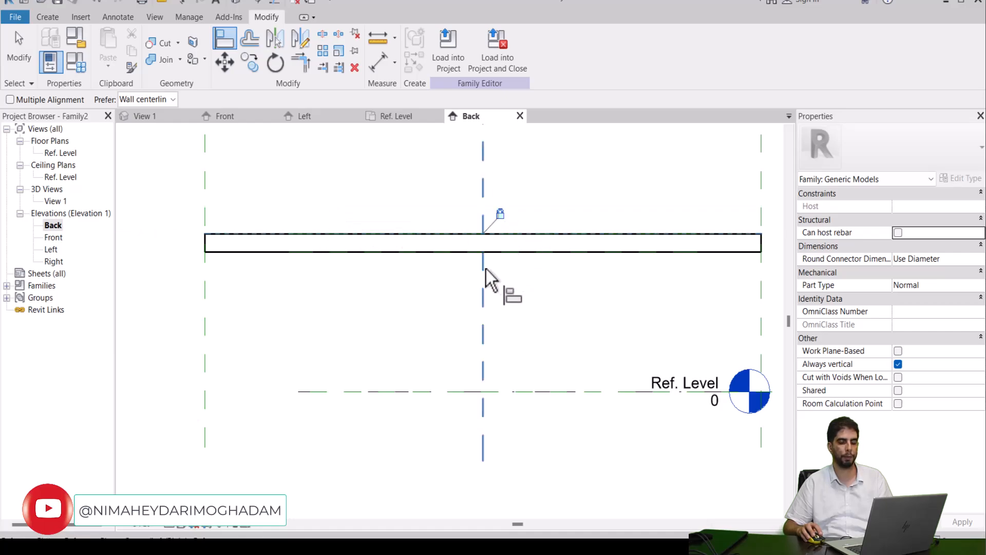
scroll(552, 177, "down", 4)
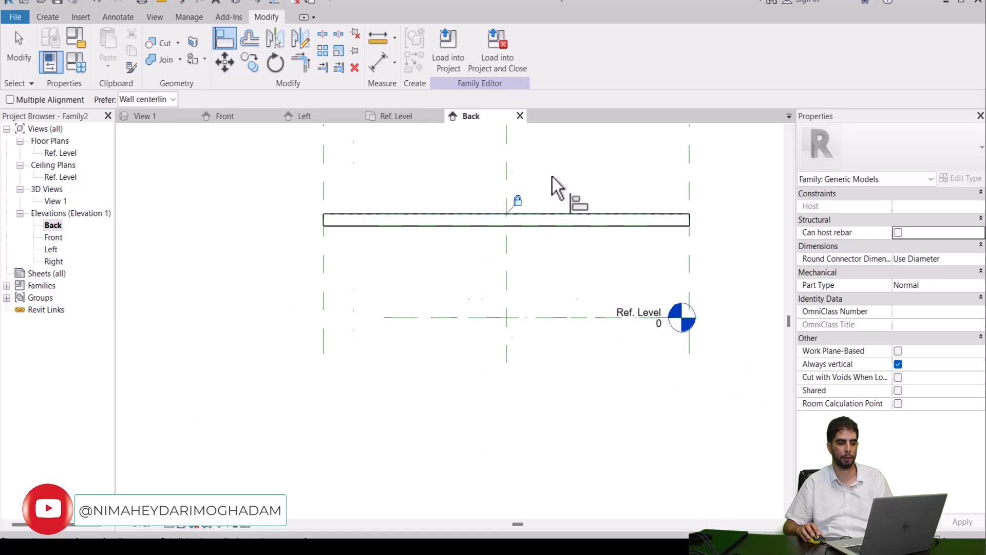
middle_click_drag(567, 170, 498, 218)
scroll(499, 217, "up", 2)
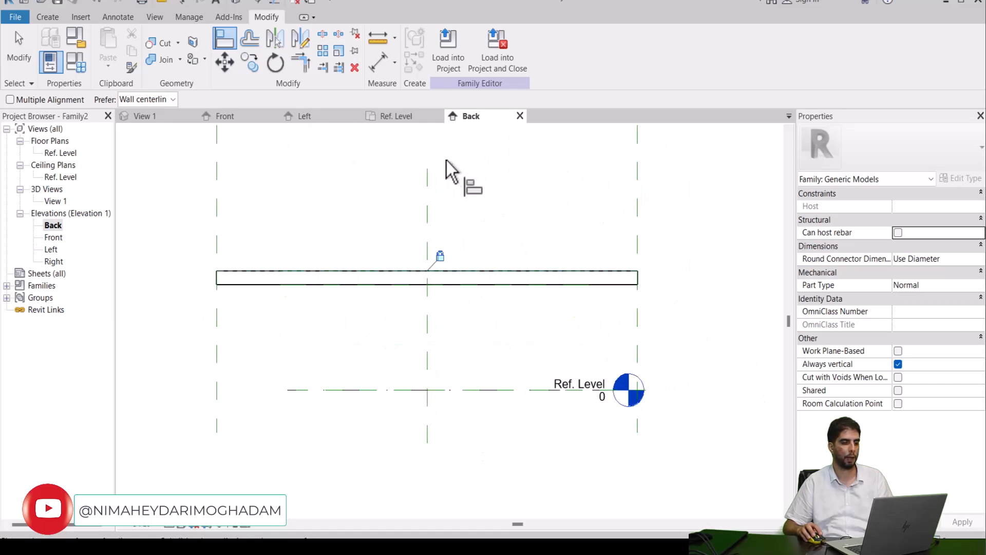
Step: In the Ref. Level plan, label the overall horizontal dimension with a new family type parameter named len
left_click(402, 121)
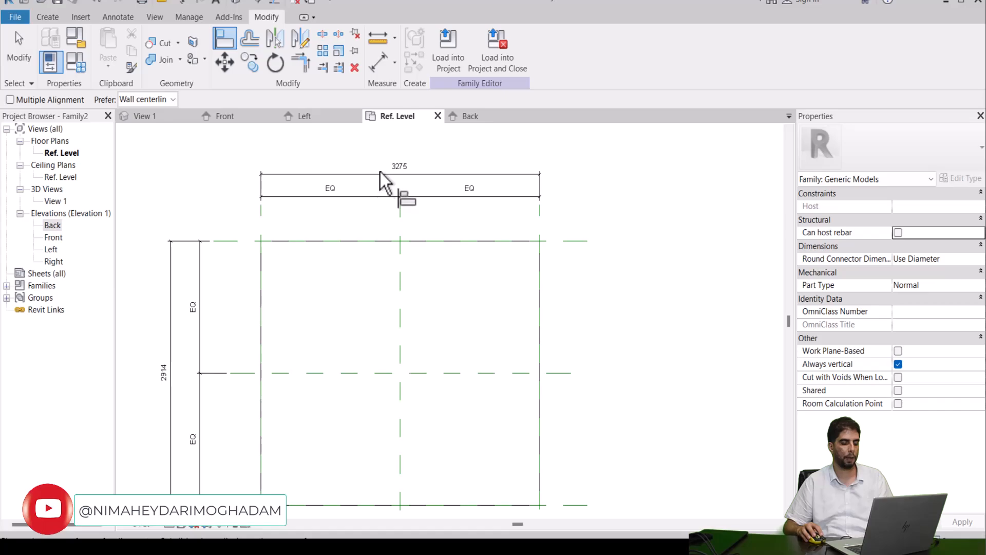
key("Escape")
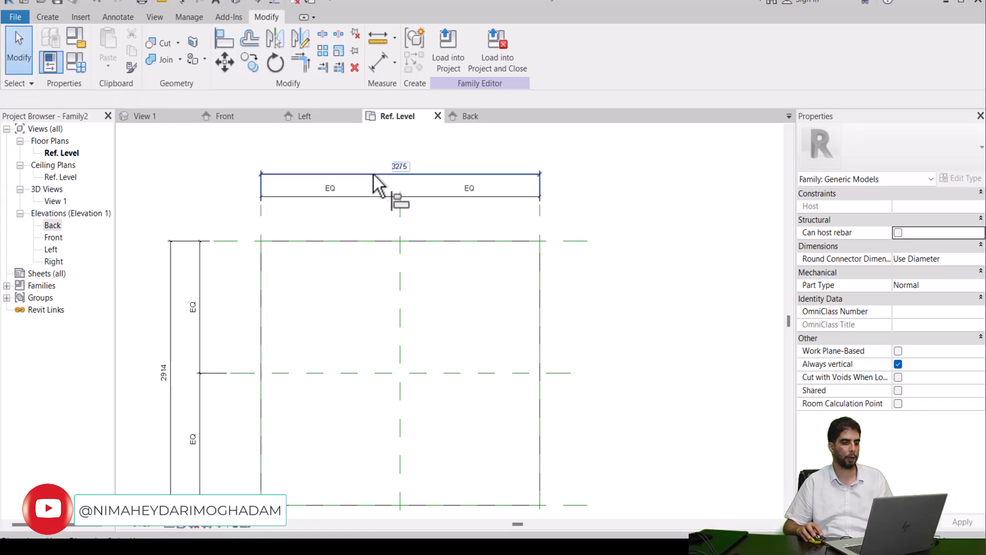
left_click(373, 175)
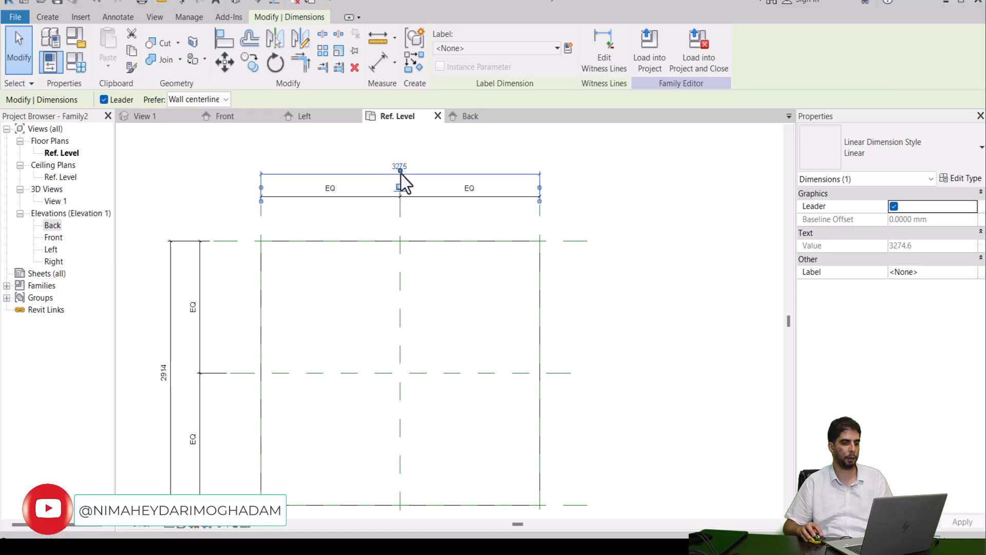
left_click(429, 164)
left_click(447, 172)
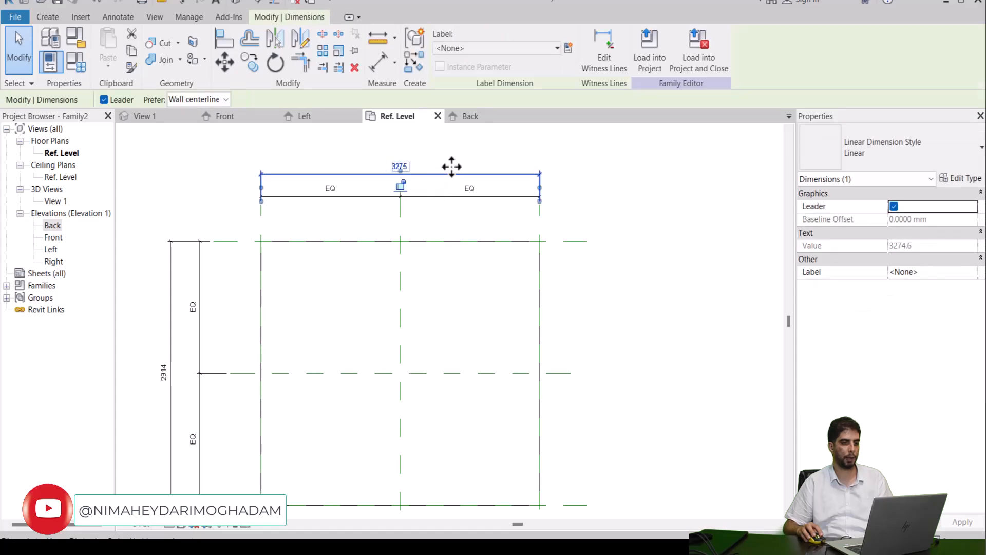
left_click(568, 49)
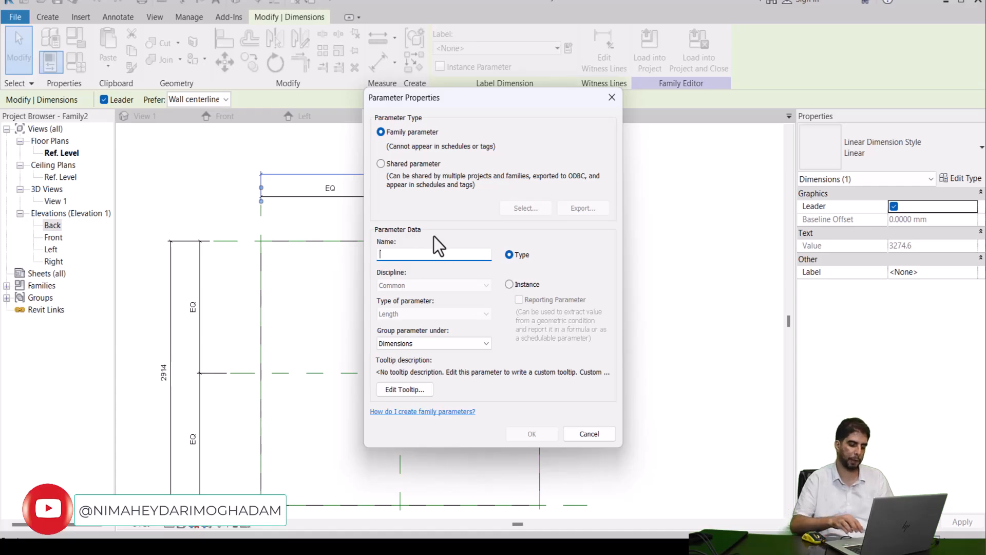
type("lengh")
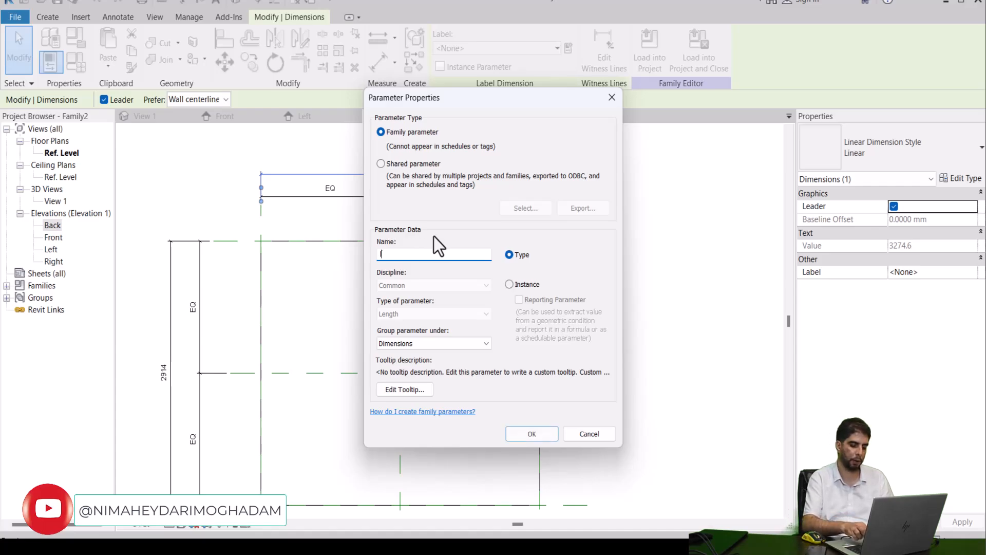
key("BackSpace")
key("BackSpace")
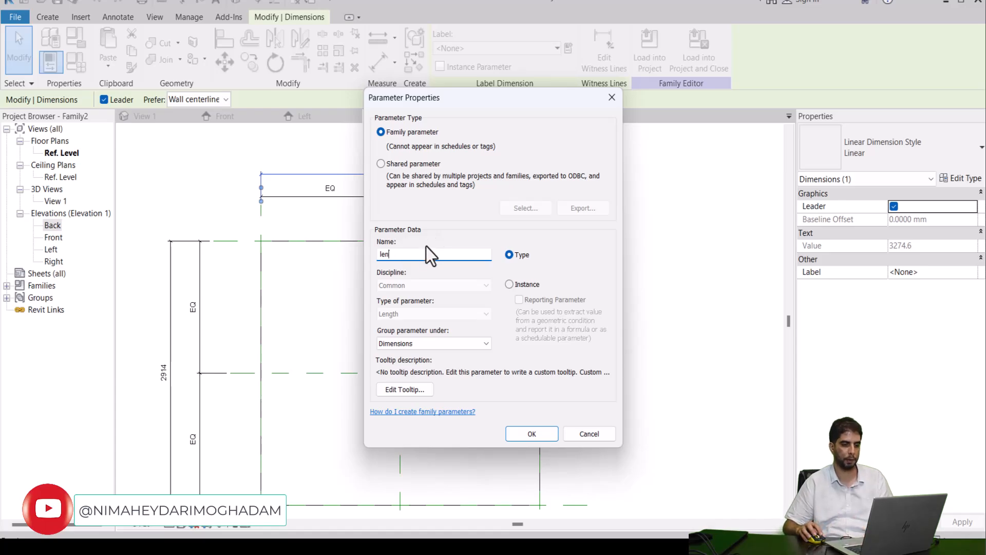
left_click(513, 431)
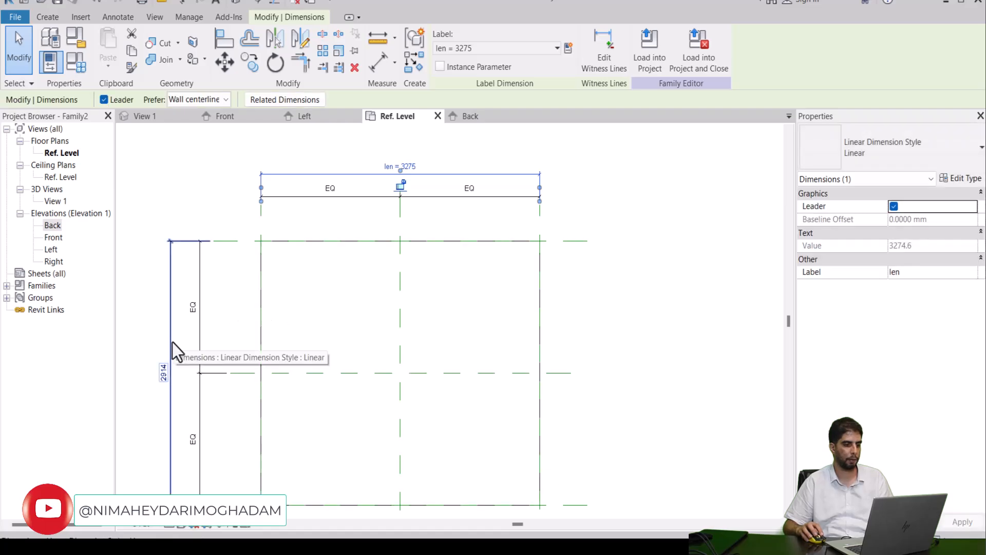
Step: Label the overall vertical dimension with a new family type parameter named width
left_click(172, 342)
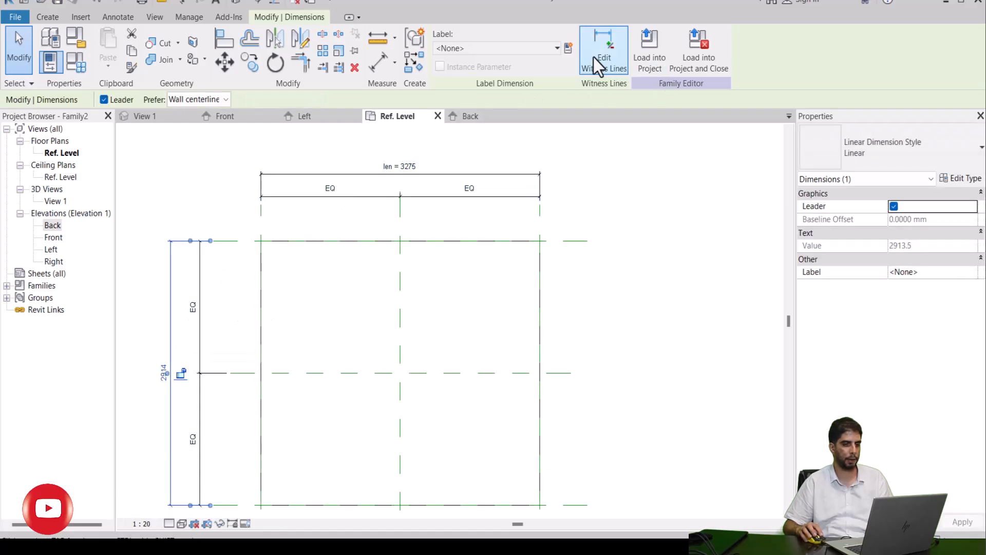
left_click(569, 49)
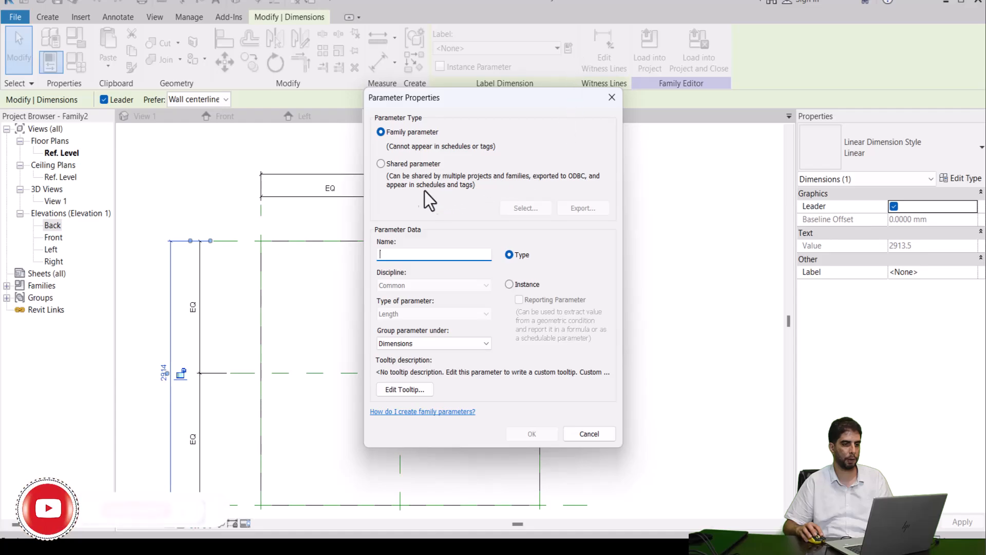
type("width")
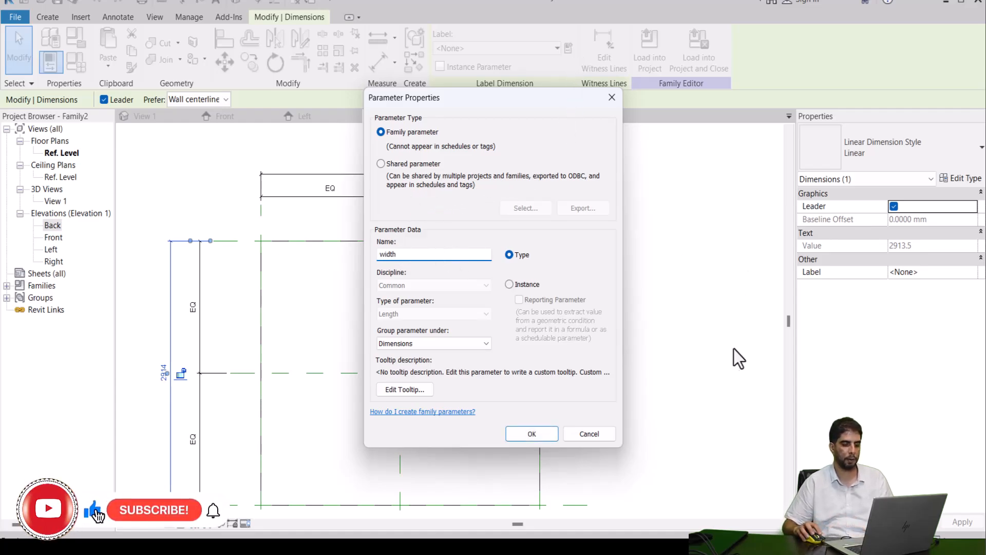
left_click(534, 433)
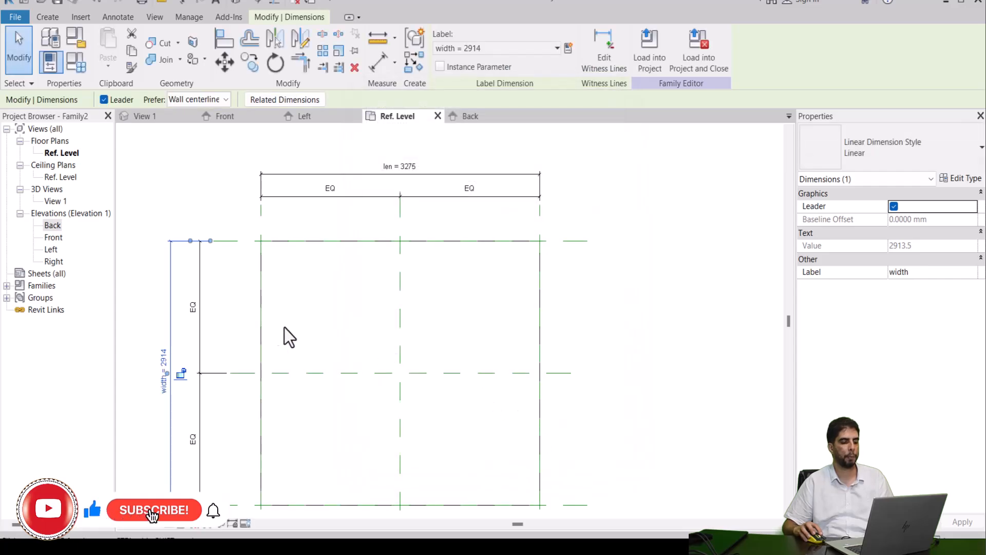
left_click(233, 300)
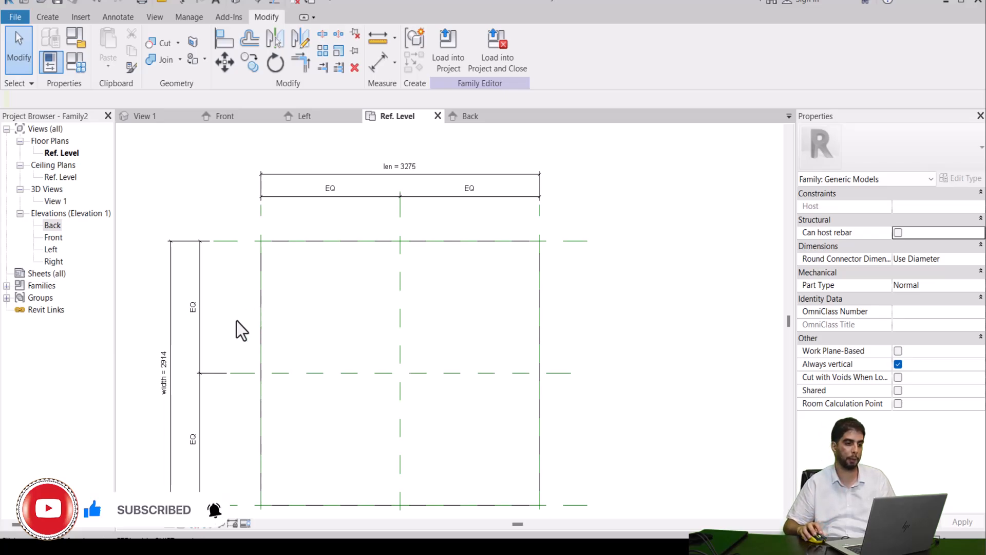
scroll(399, 318, "down", 3)
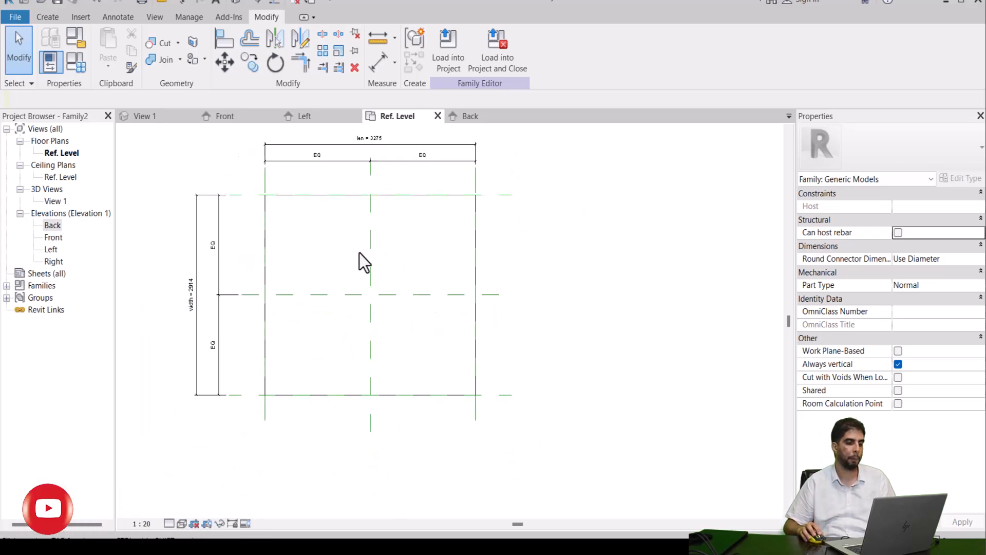
left_click(47, 16)
left_click(735, 66)
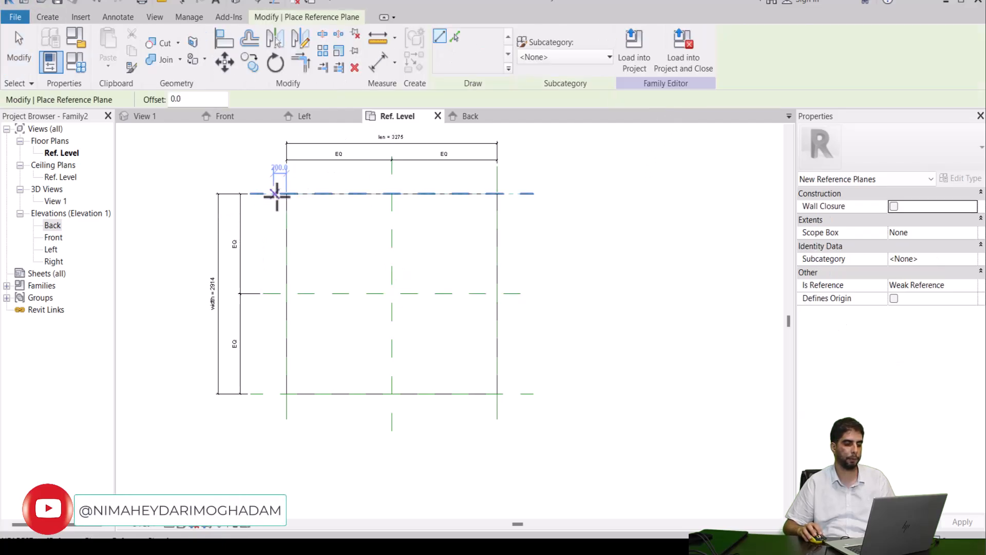
scroll(290, 190, "up", 1)
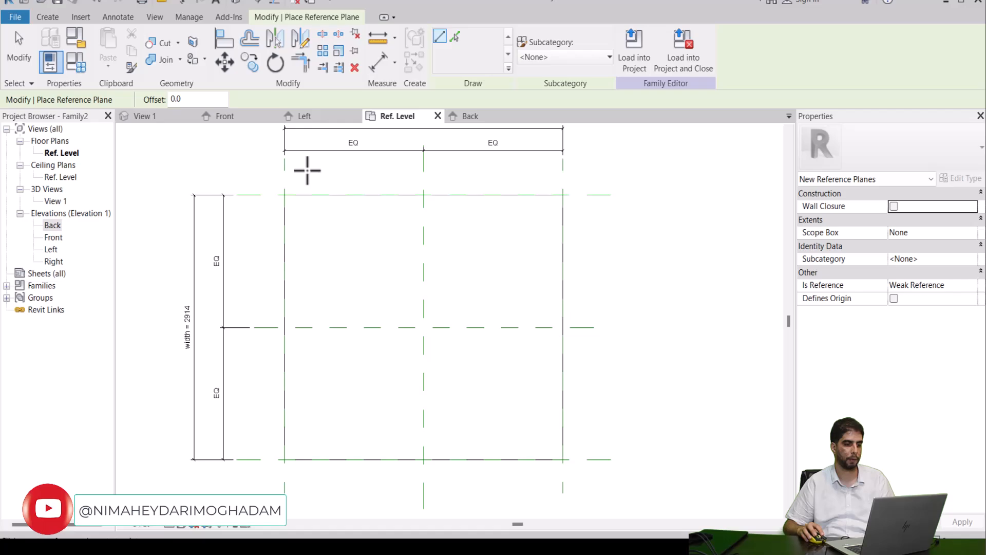
left_click(304, 169)
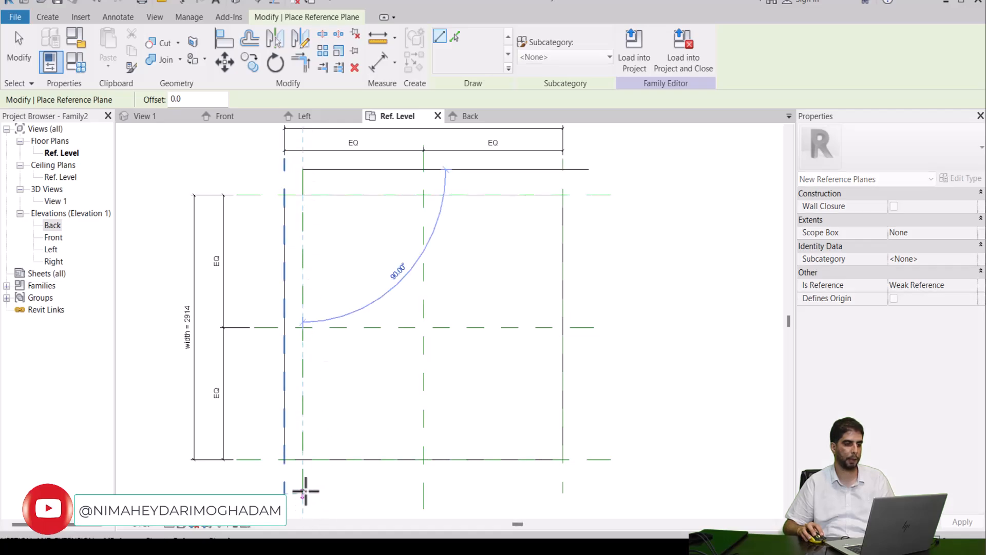
key("Escape")
key("Escape")
middle_click_drag(370, 193, 350, 217)
scroll(332, 202, "down", 1)
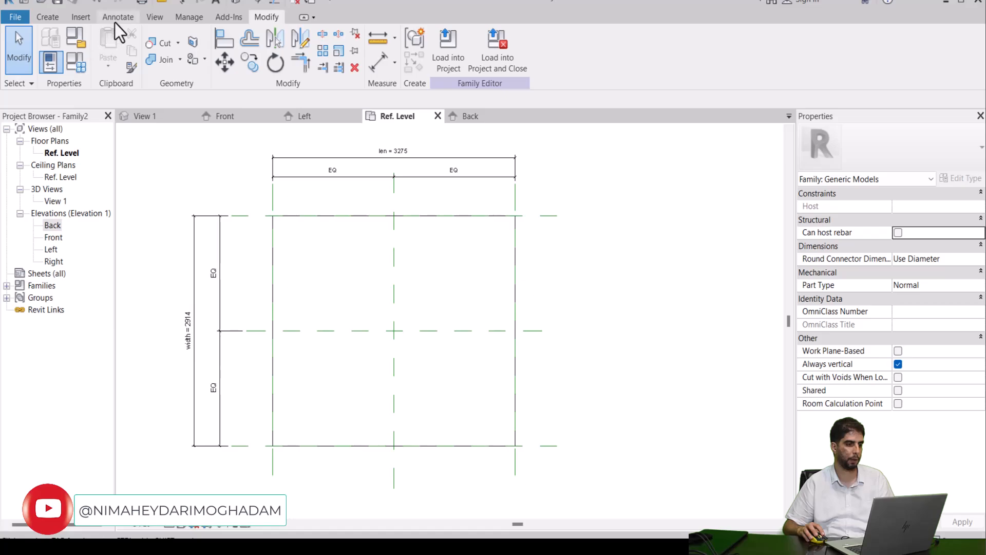
Step: In Object Styles, create an annotation subcategory named Red under Reference Lines
left_click(186, 17)
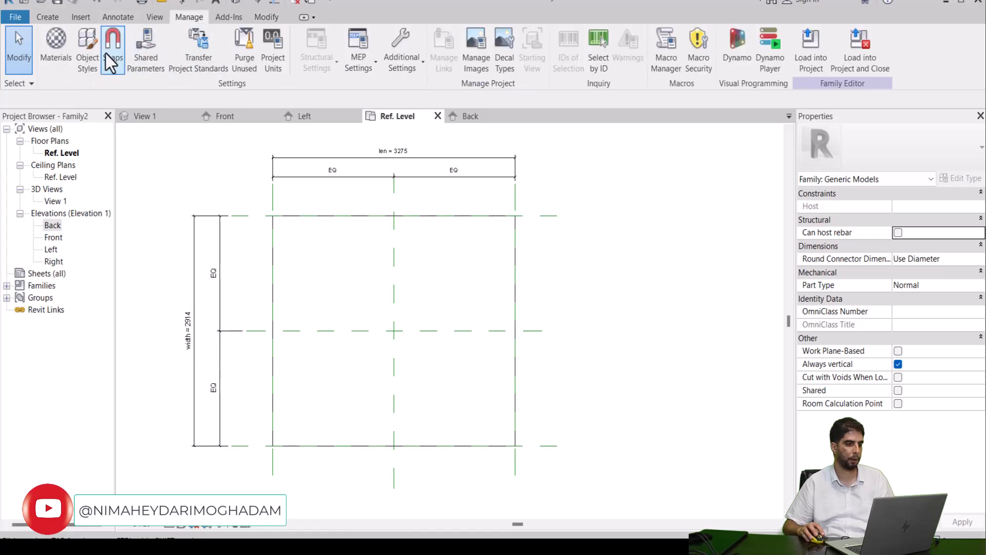
left_click(98, 66)
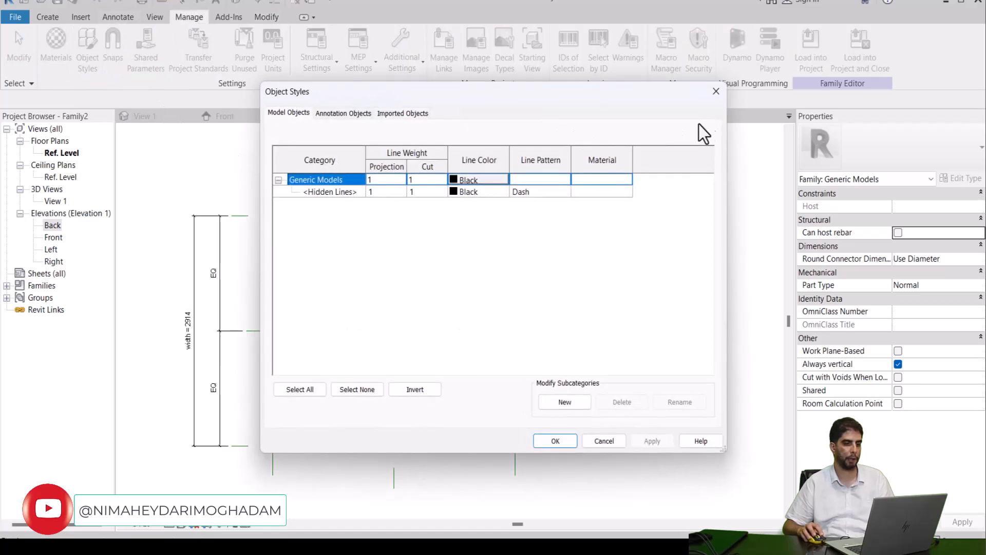
left_click(341, 115)
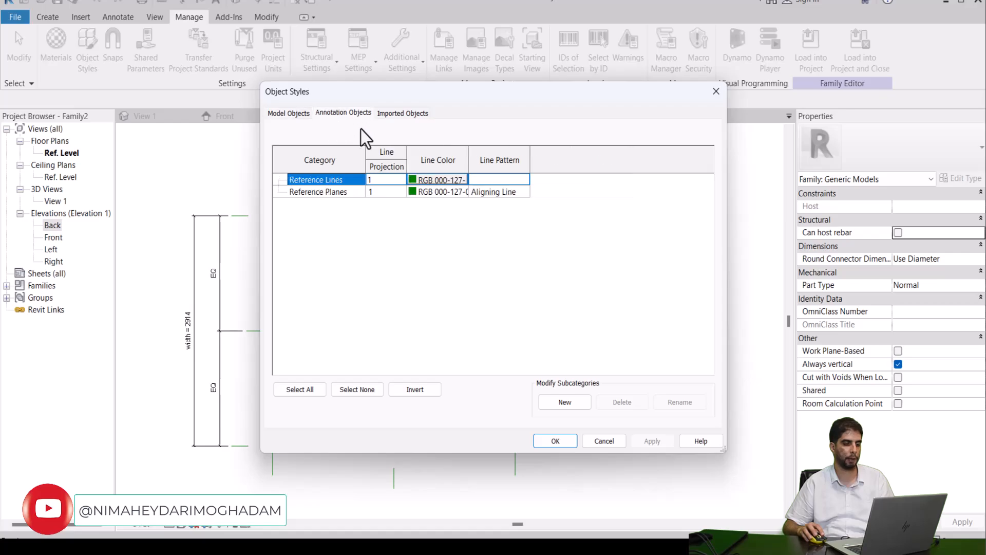
left_click(546, 399)
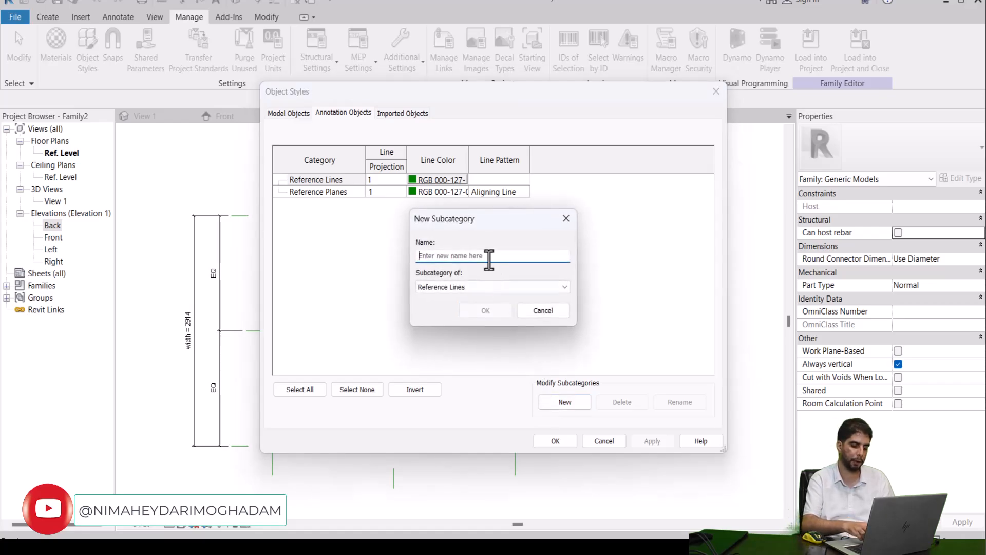
type("Red")
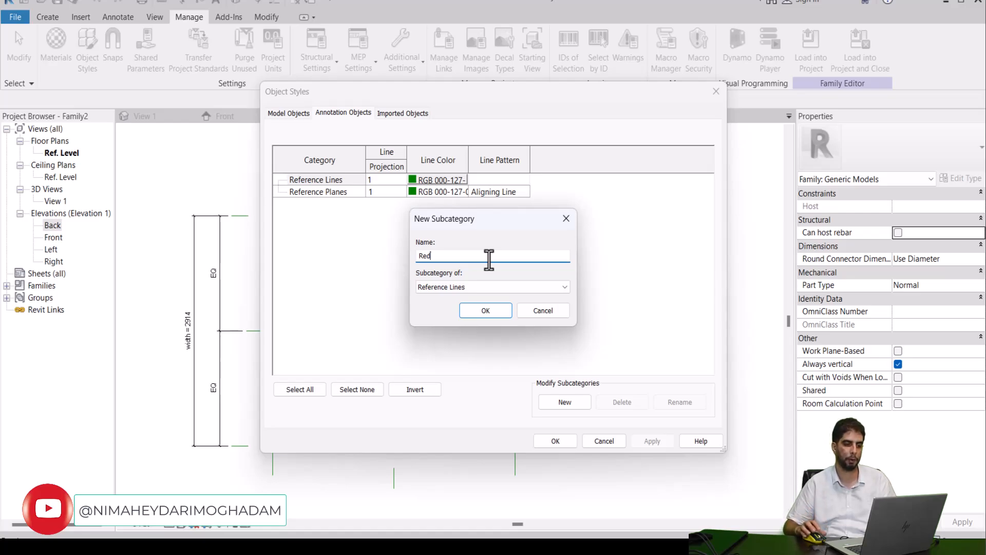
left_click(477, 310)
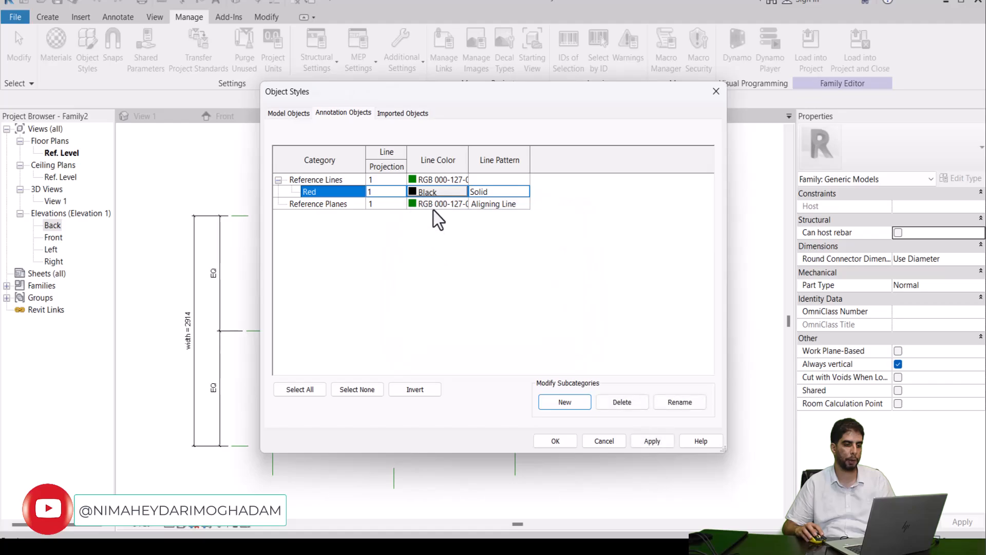
Step: Give the Red subcategory a red line color and the Aligning Line pattern, and apply the object styles
left_click(435, 193)
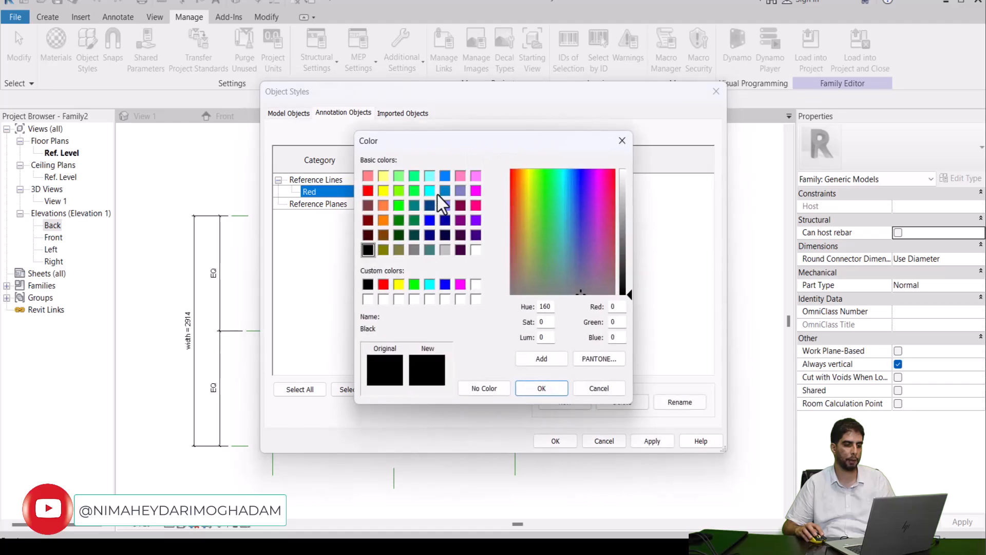
left_click(367, 190)
left_click(518, 388)
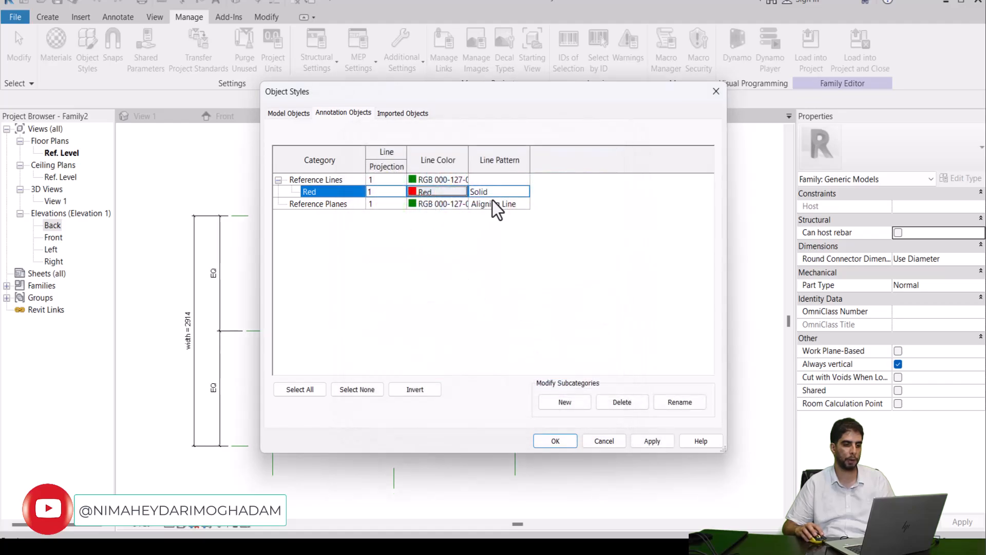
left_click(509, 192)
left_click(524, 191)
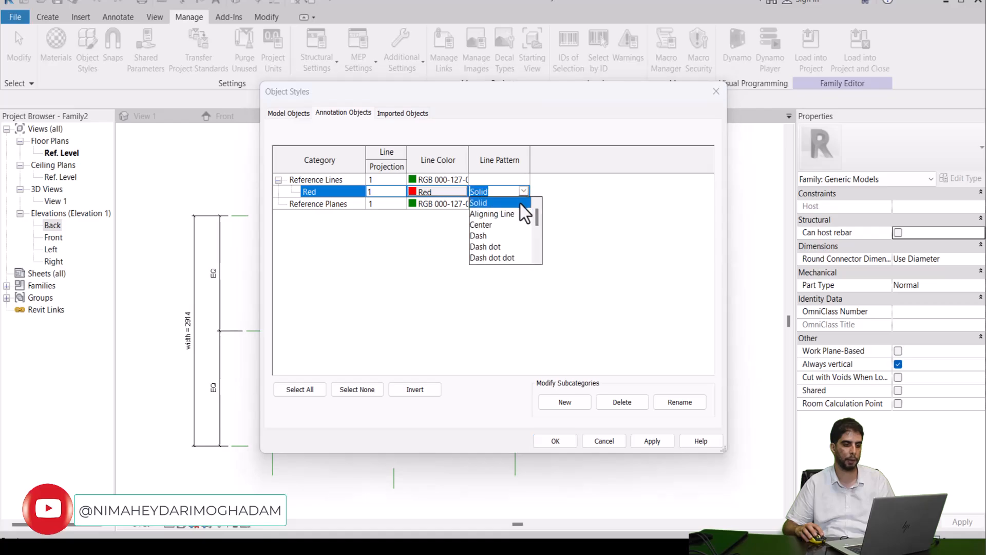
left_click(500, 215)
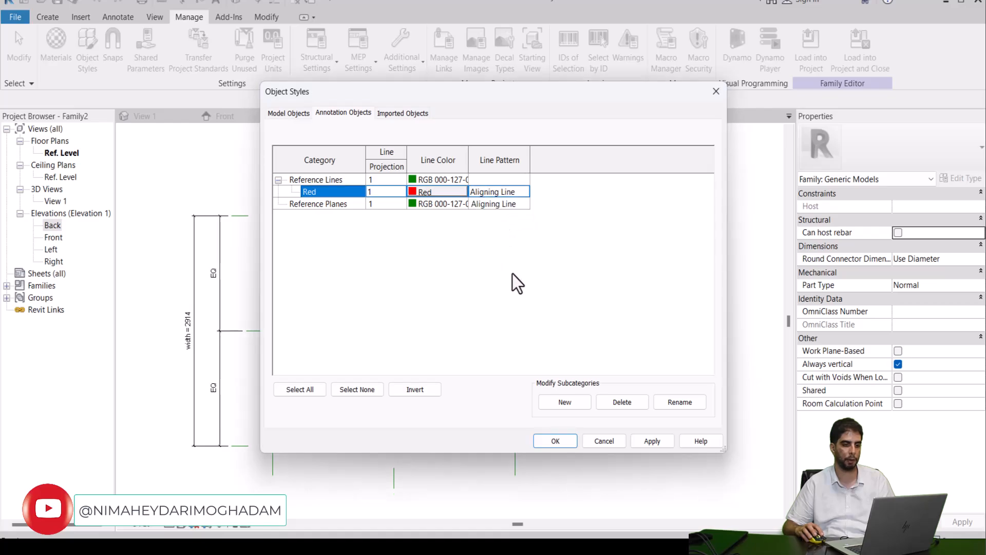
left_click(642, 442)
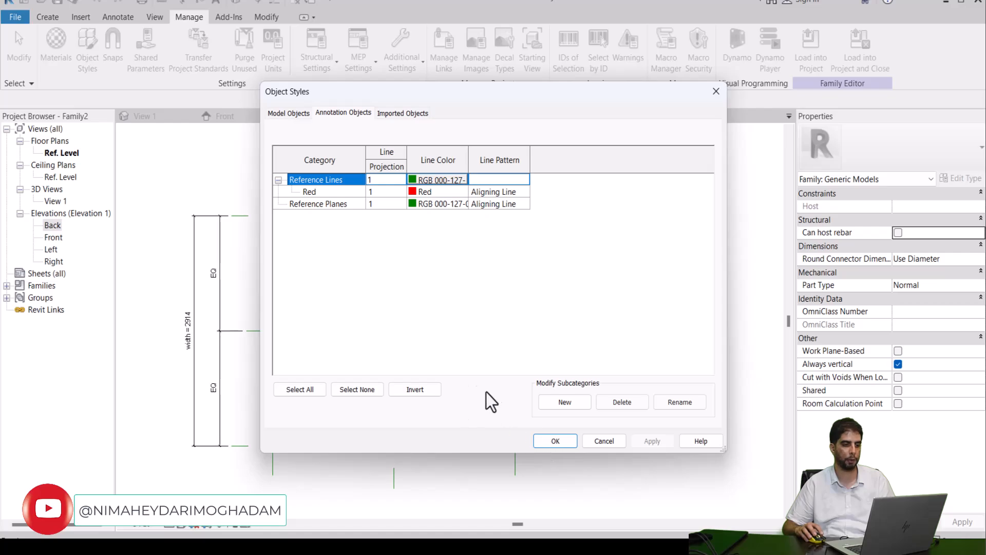
key("Return")
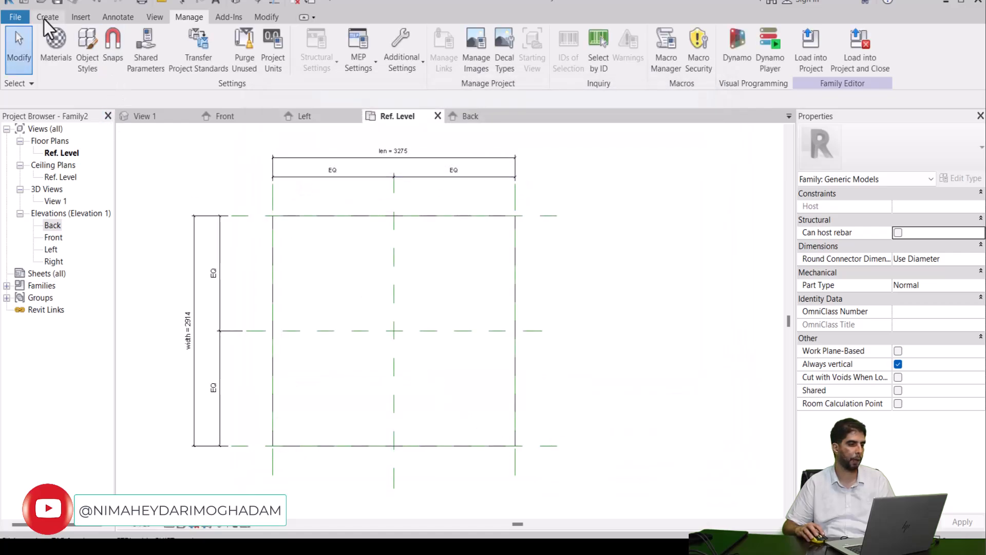
Step: Start the Reference Plane command and check which subcategories are available for new reference planes
left_click(46, 18)
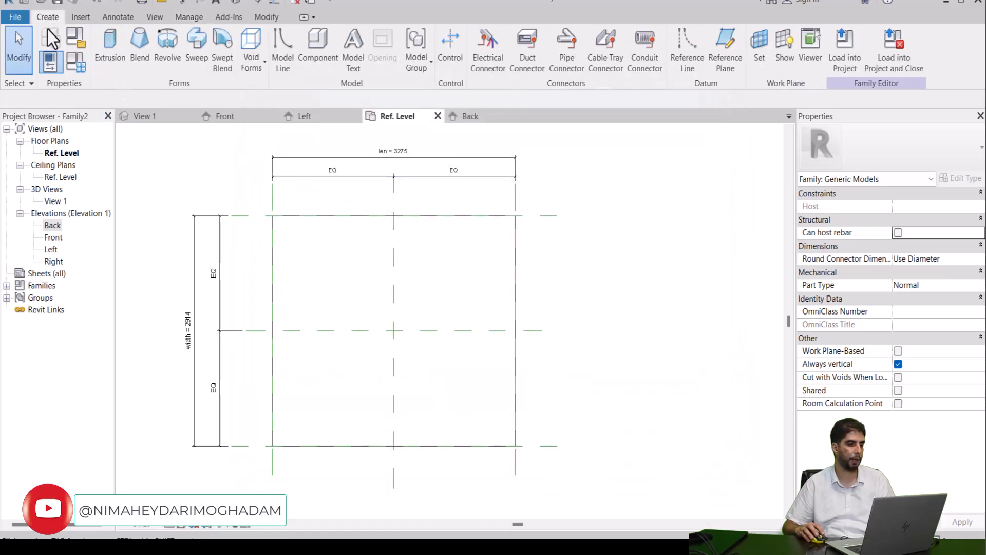
left_click(738, 58)
left_click(562, 54)
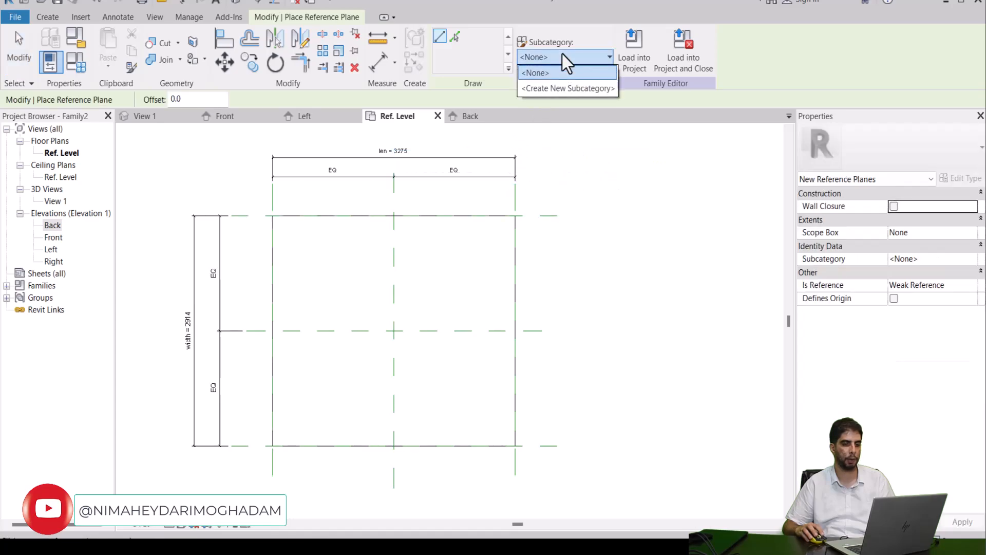
left_click(581, 40)
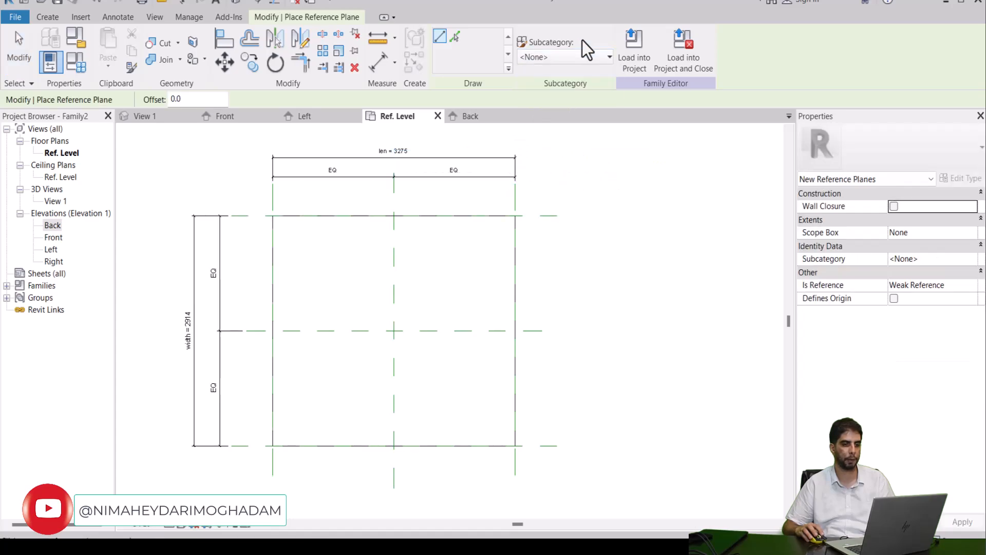
left_click(552, 61)
left_click(552, 61)
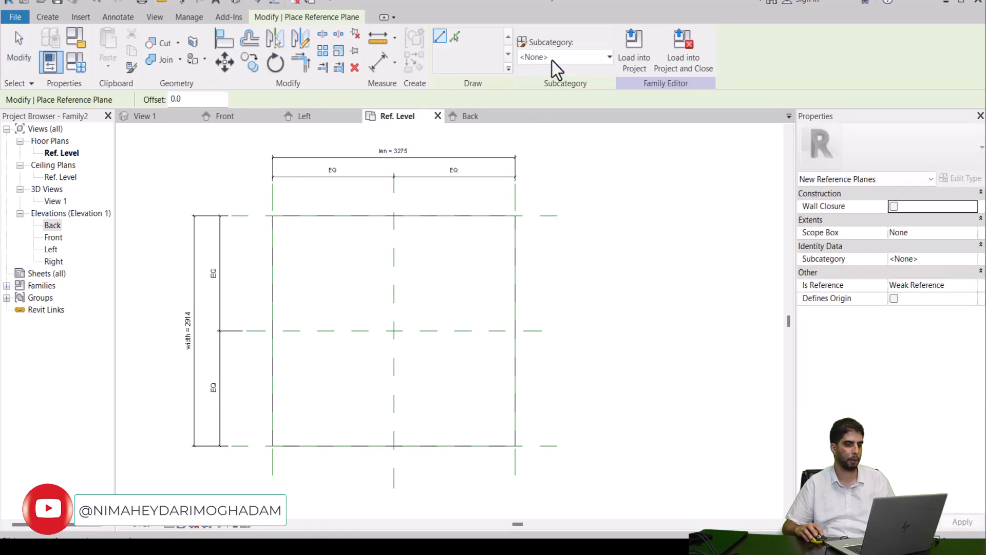
left_click(82, 17)
left_click(114, 18)
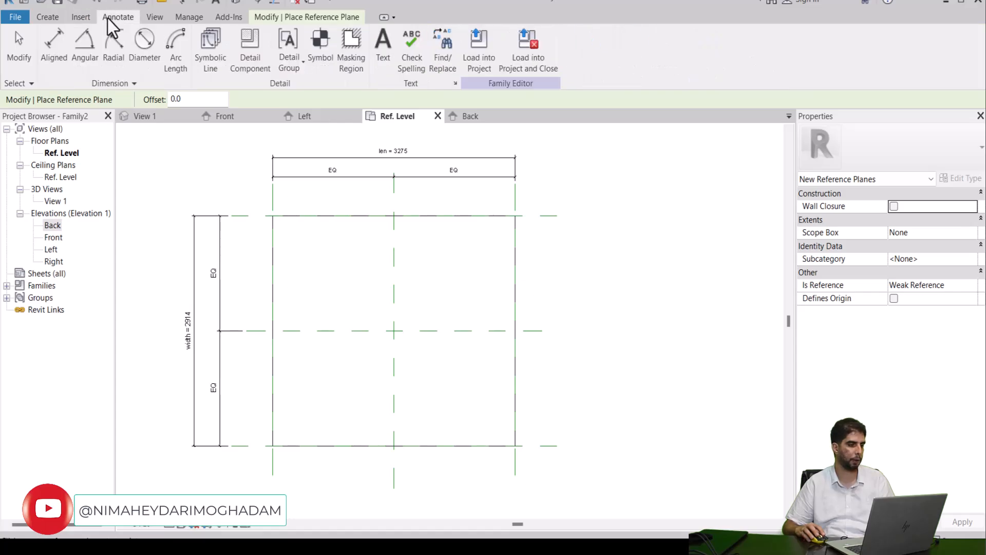
Step: In Object Styles, create an annotation subcategory named Red under Reference Planes
left_click(50, 18)
key("Escape")
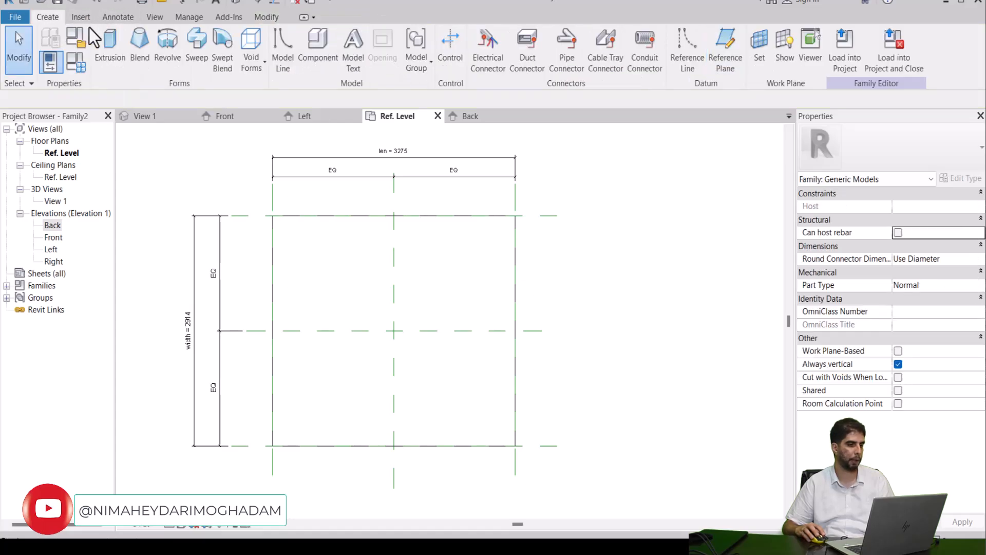
left_click(114, 17)
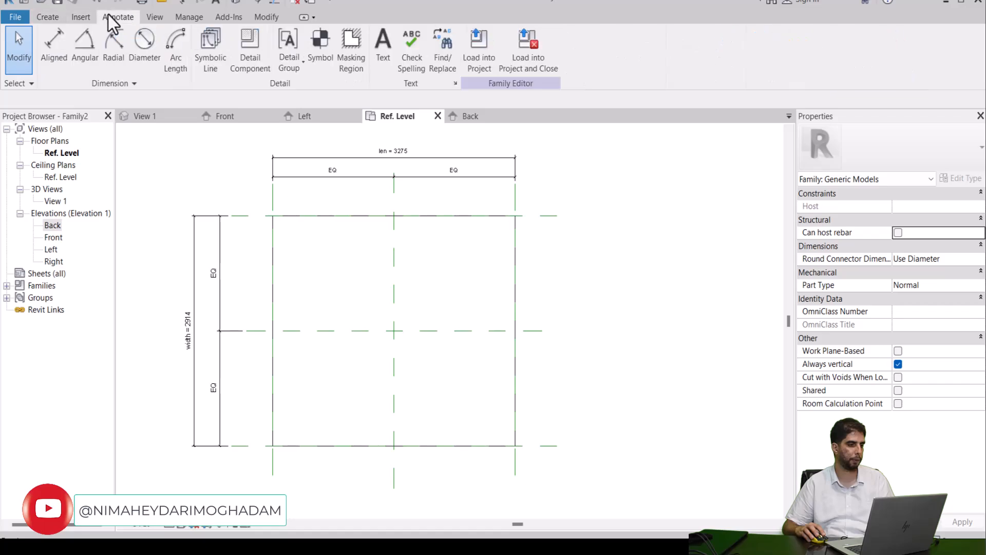
left_click(188, 17)
left_click(85, 49)
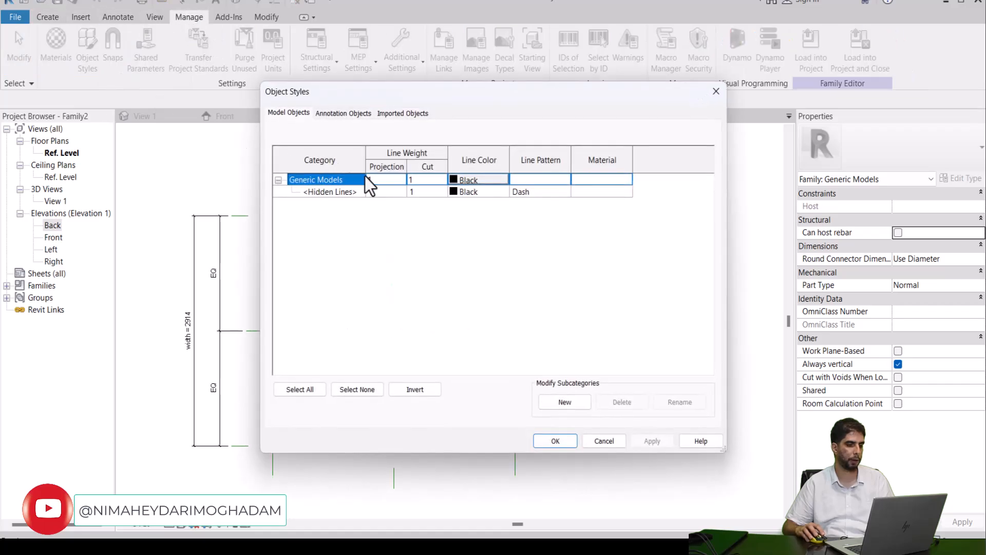
left_click(343, 113)
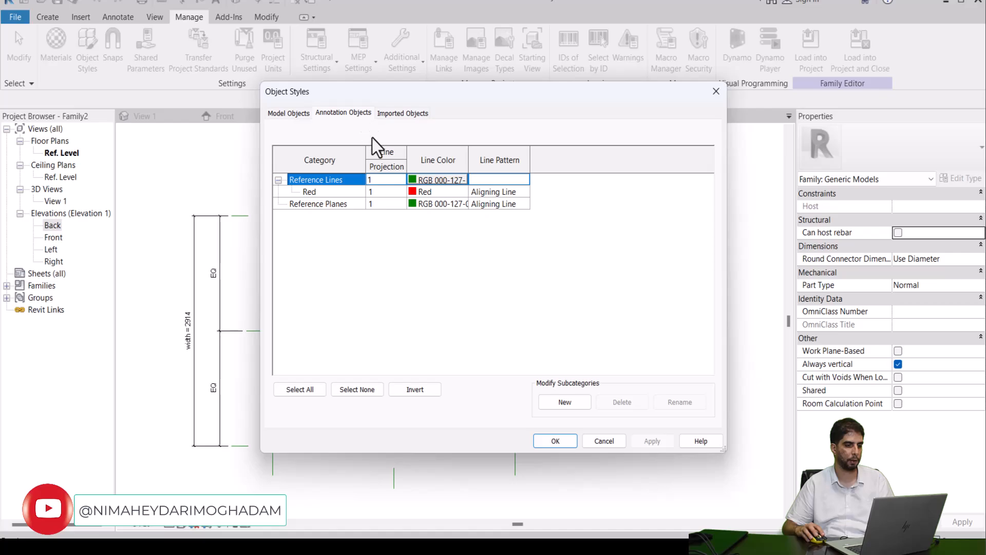
left_click(341, 194)
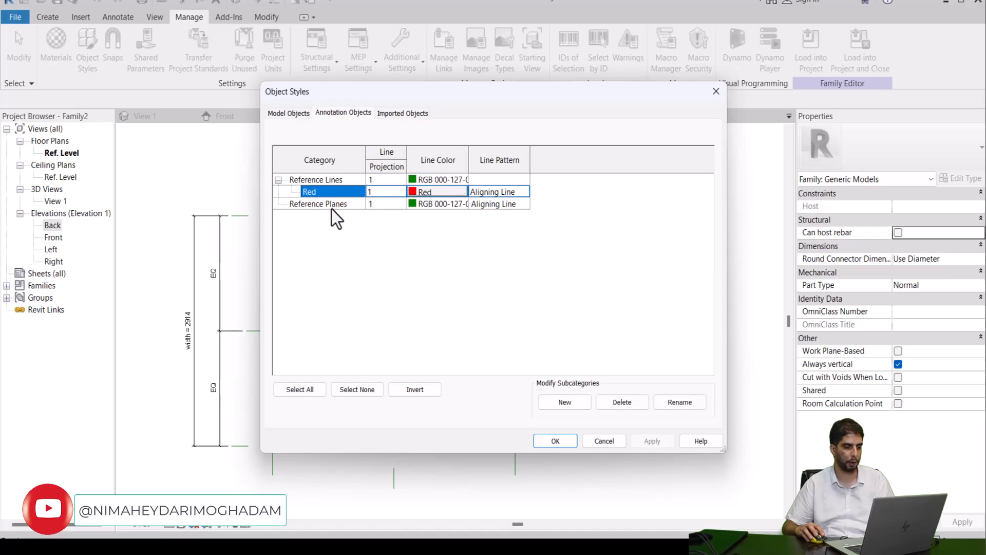
left_click(331, 205)
left_click(569, 407)
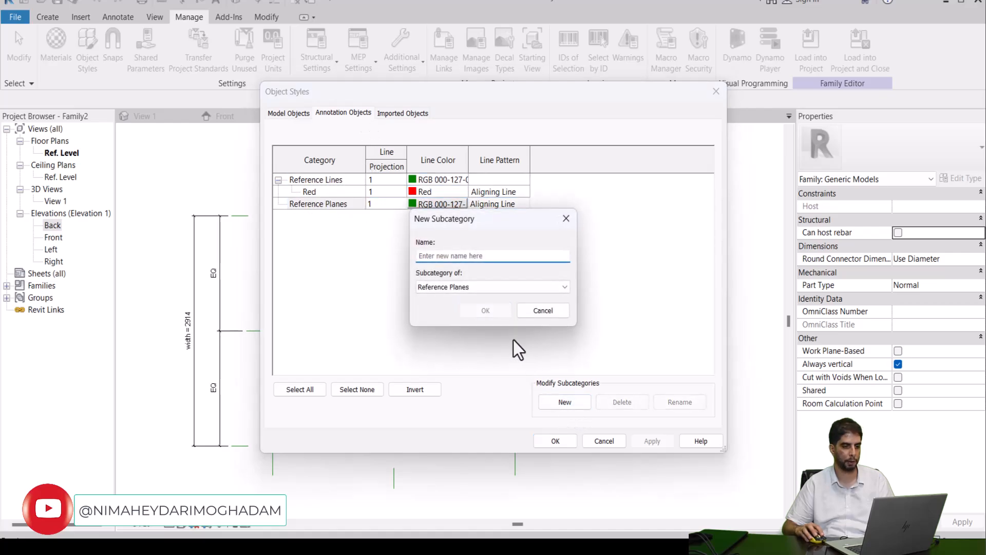
type("Red")
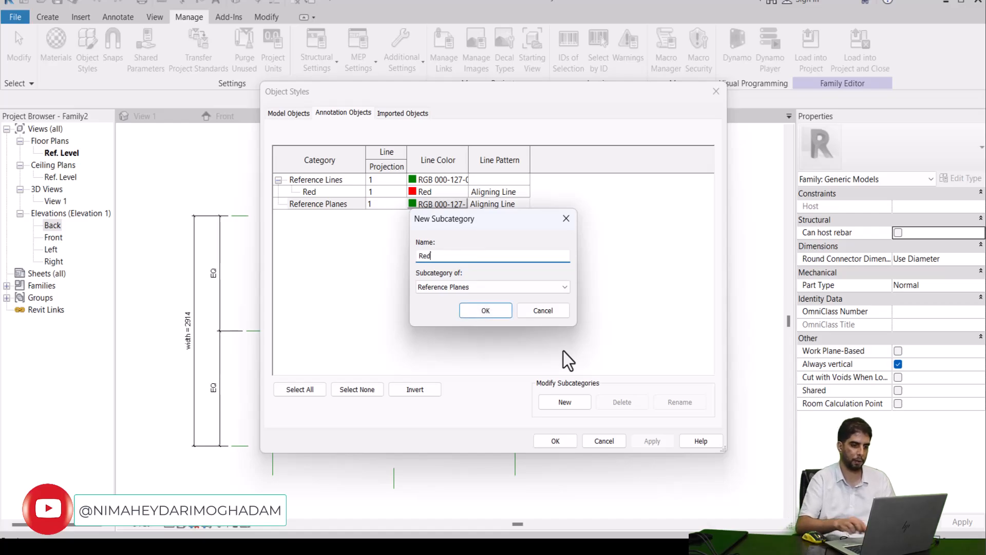
left_click(482, 311)
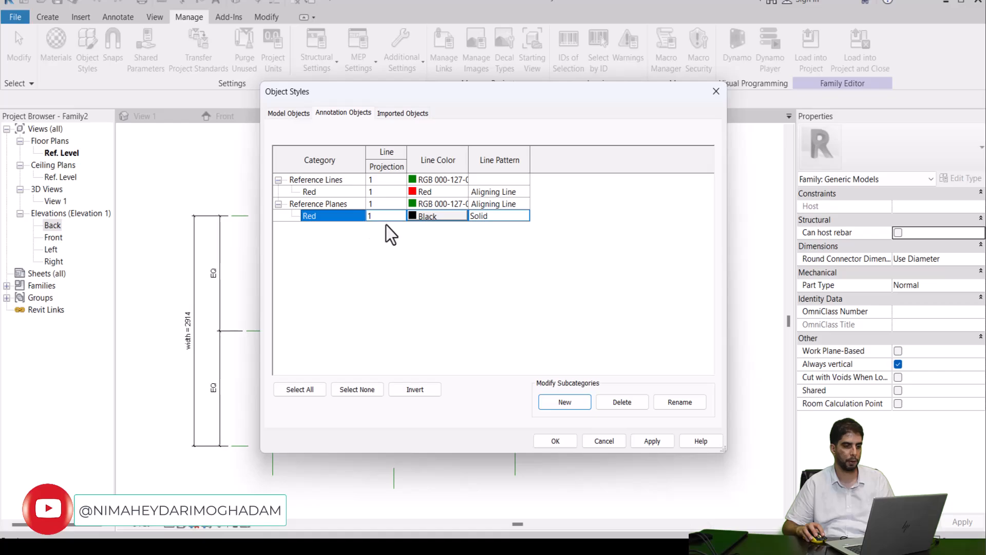
Step: Give the Reference Planes' Red subcategory a red line color and the Aligning Line pattern, and apply the object styles
left_click(445, 217)
left_click(368, 191)
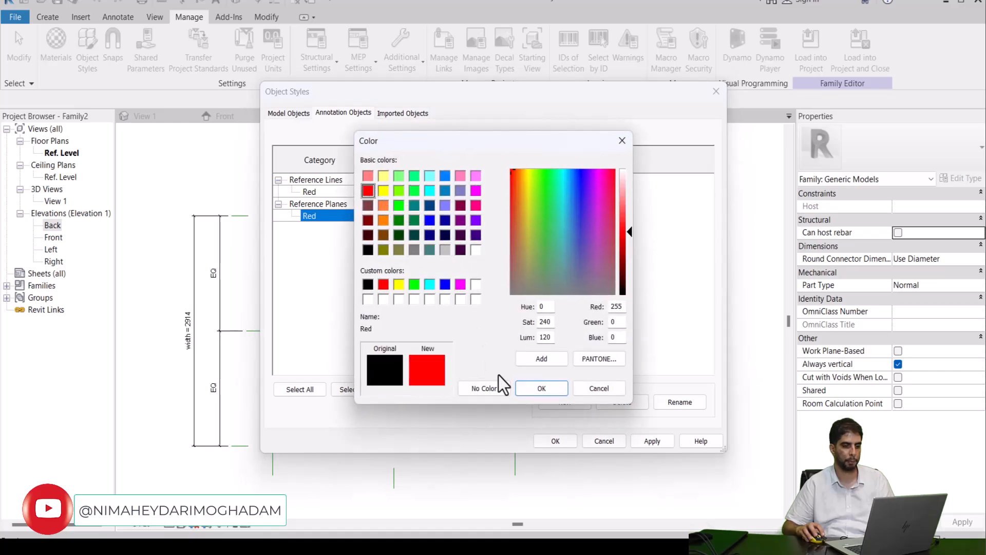
left_click(526, 387)
left_click(524, 216)
left_click(504, 236)
left_click(633, 441)
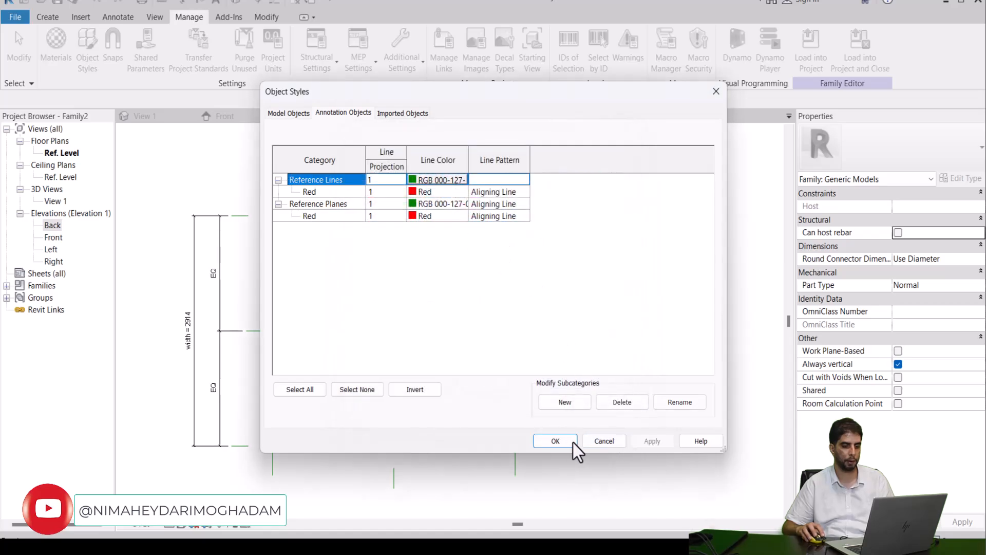
left_click(555, 441)
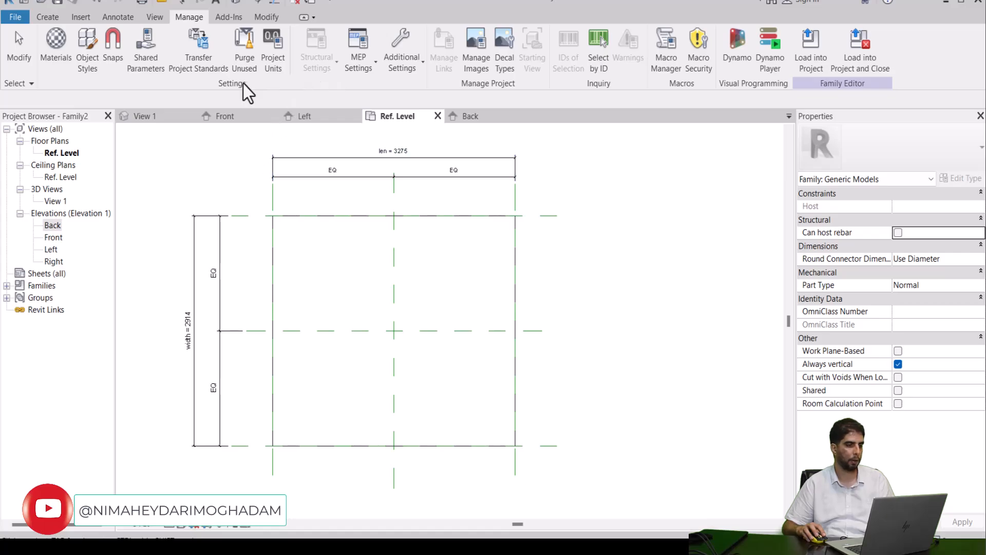
Step: Draw a vertical reference plane in the Red subcategory, about 200 inside the rectangle's left edge
left_click(47, 17)
left_click(728, 41)
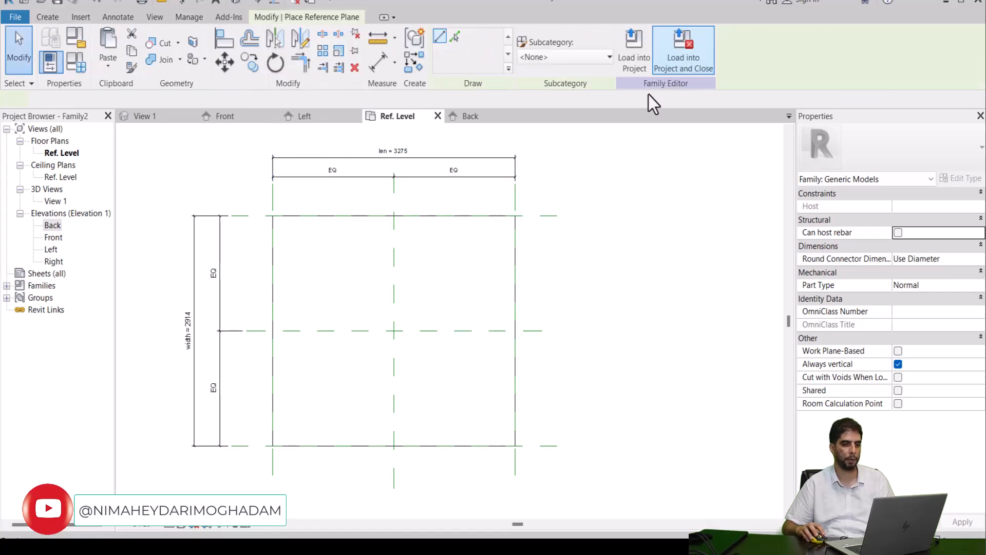
left_click(572, 57)
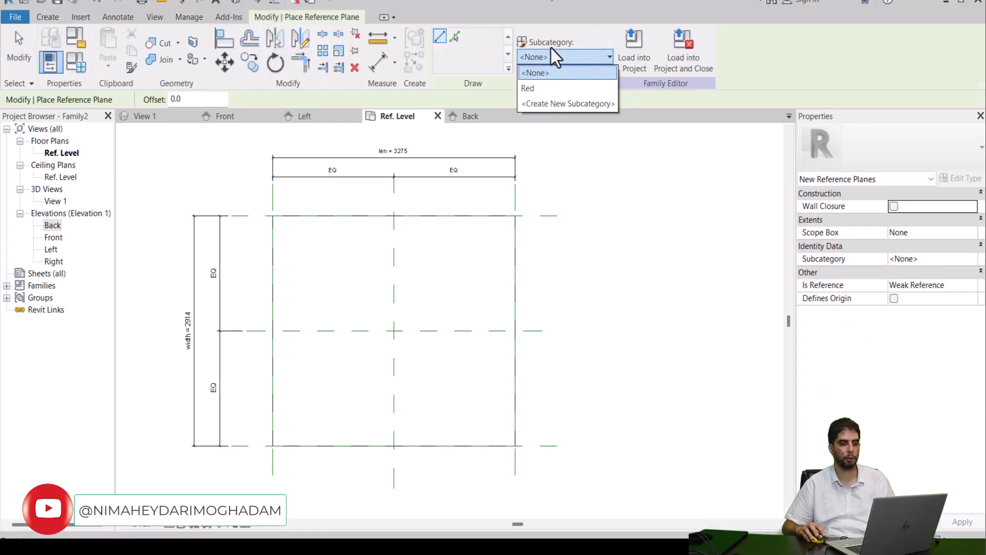
left_click(534, 88)
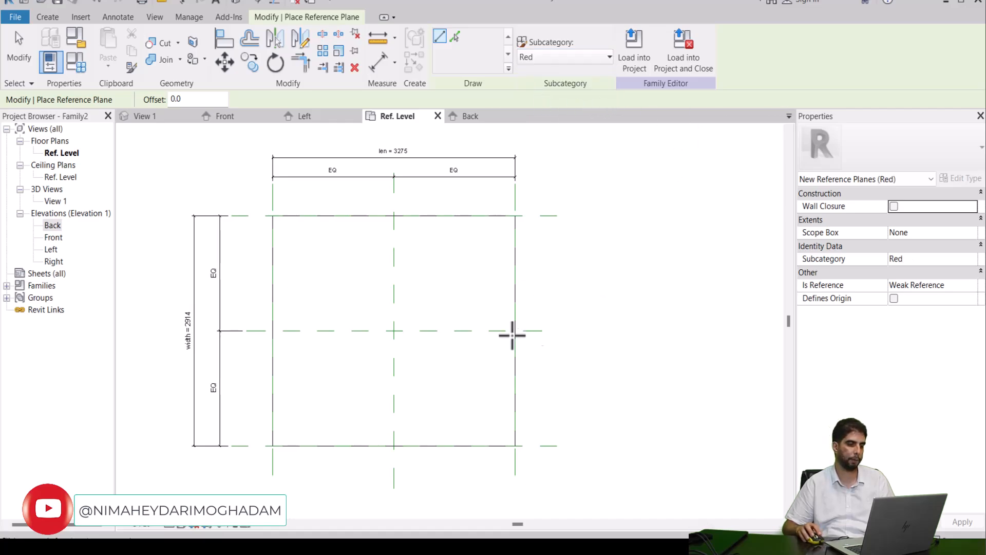
left_click(291, 189)
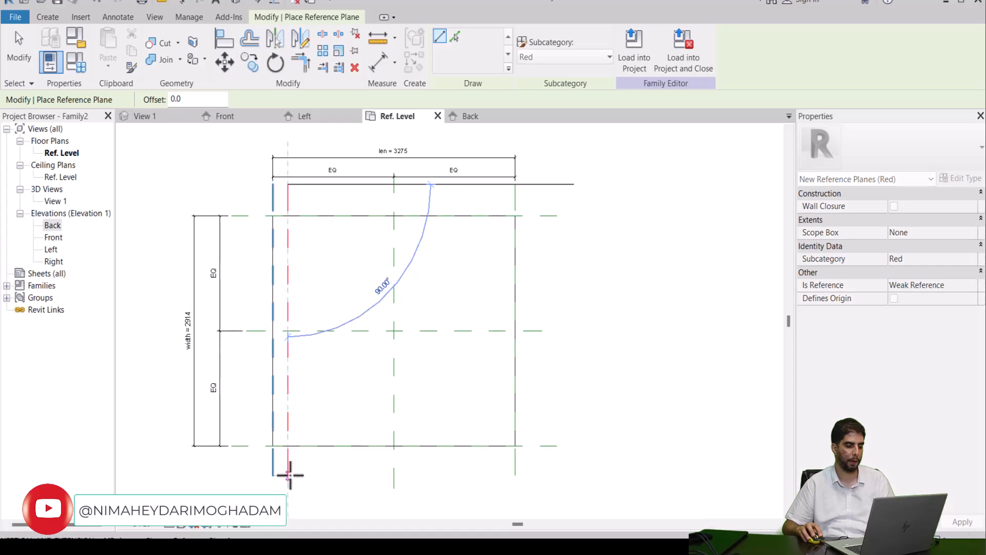
left_click(287, 472)
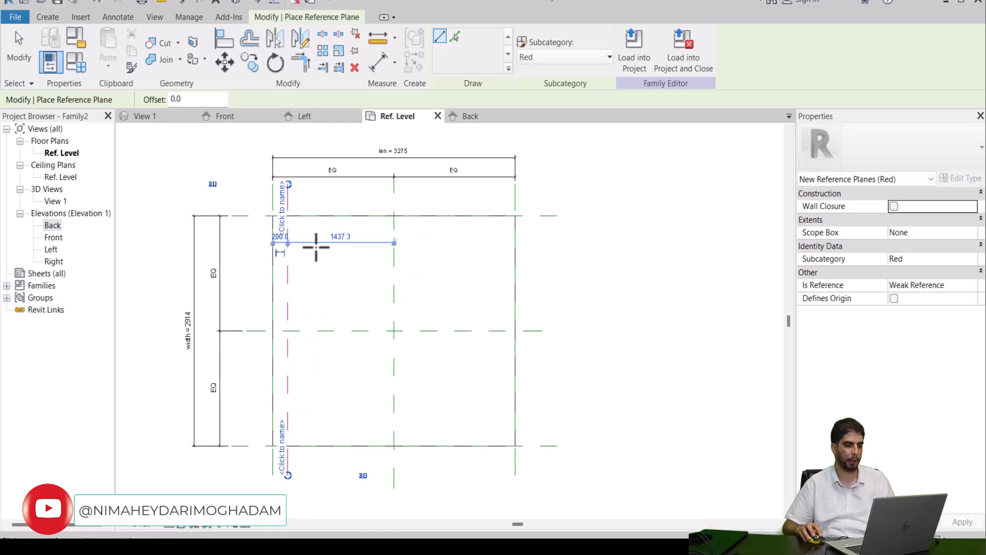
Step: Draw a second vertical Red reference plane close to the first one, on its inner side, with matching ends
scroll(315, 207, "up", 2)
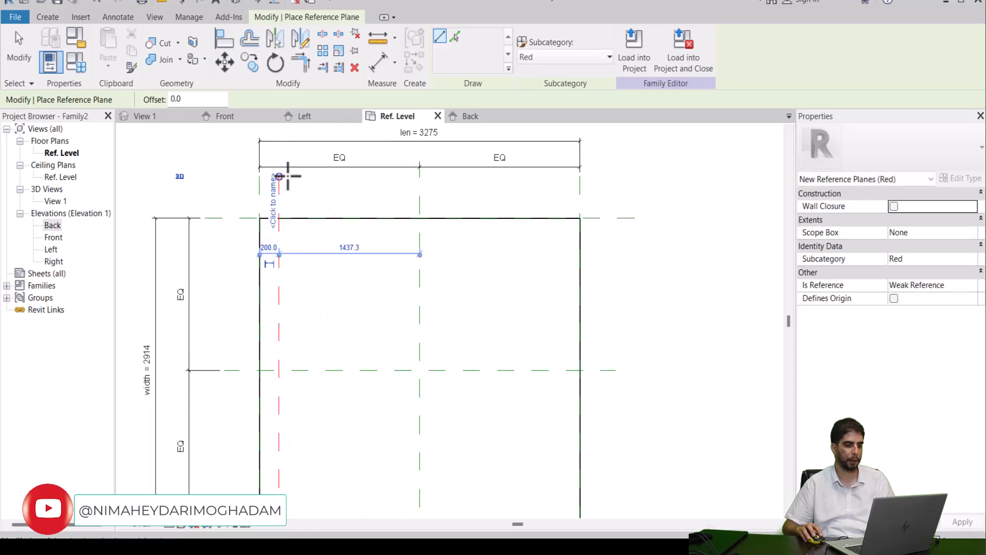
left_click(291, 177)
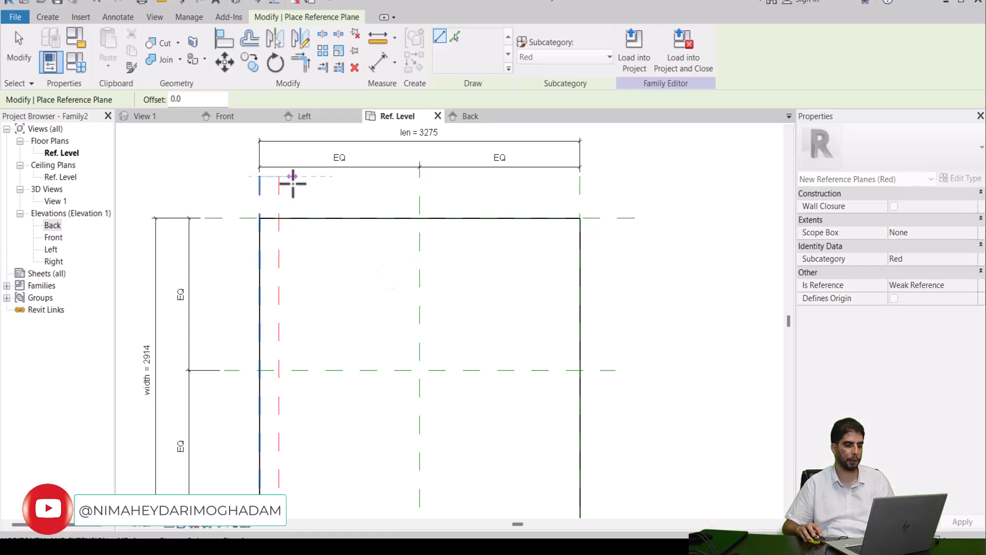
middle_click_drag(320, 389, 342, 302)
left_click(308, 384)
scroll(335, 220, "down", 2)
scroll(337, 156, "up", 2)
right_click(350, 150)
left_click(359, 159)
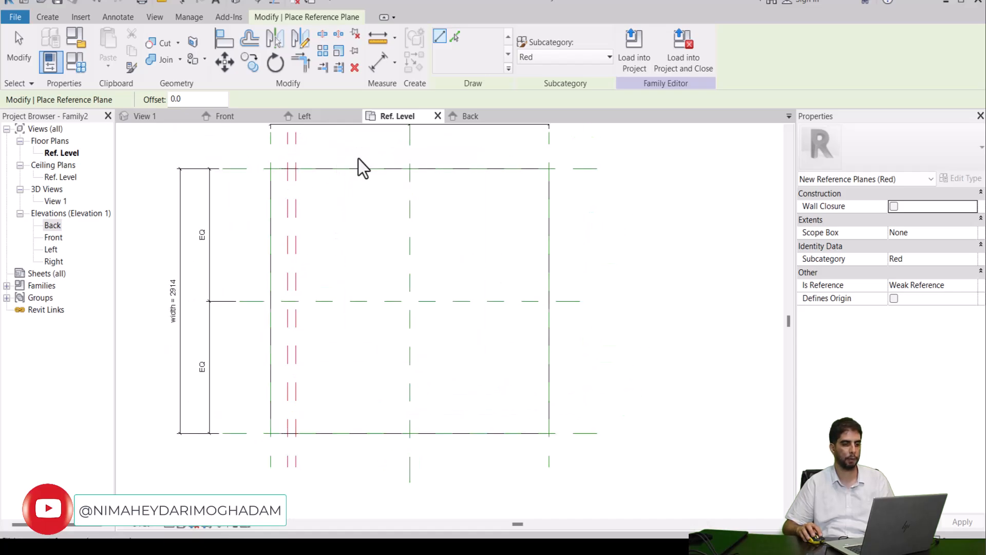
key("Escape")
Step: Mirror the two vertical Red reference planes about the vertical center plane to the rectangle's right side
left_click_drag(318, 212, 283, 229)
left_click(275, 40)
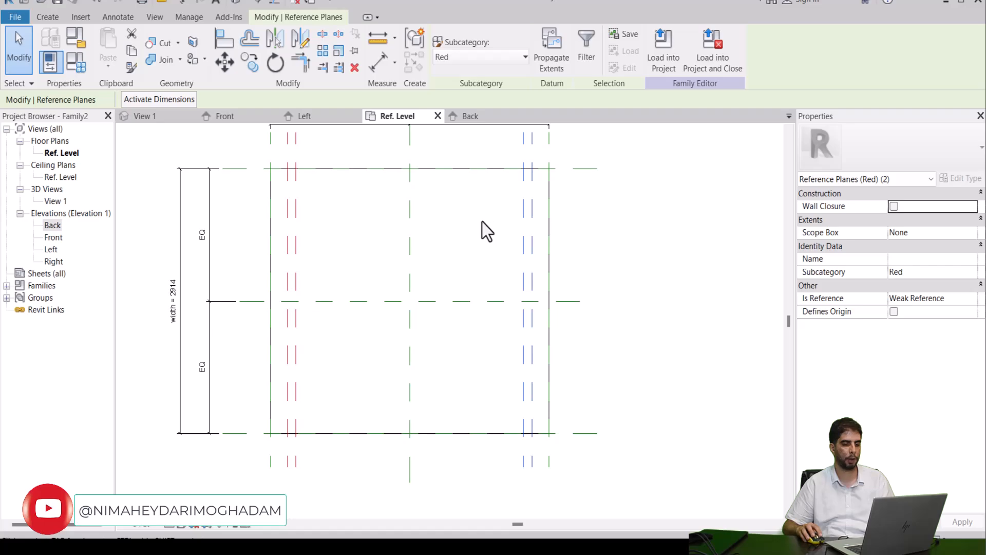
key("Escape")
scroll(482, 221, "down", 2)
middle_click_drag(484, 229, 511, 257)
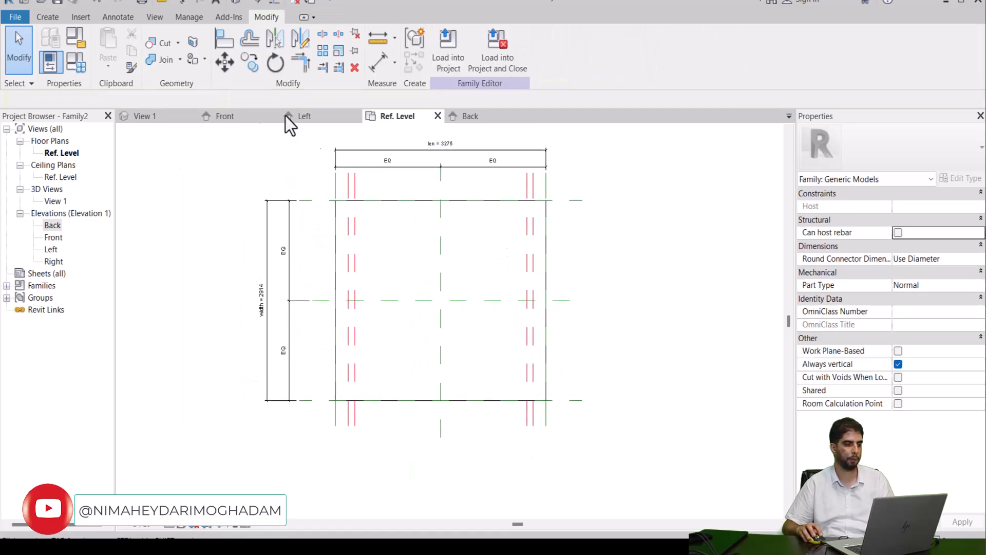
Step: Draw a horizontal reference plane about 285 below the rectangle's upper edge, spanning past both sides
left_click(45, 17)
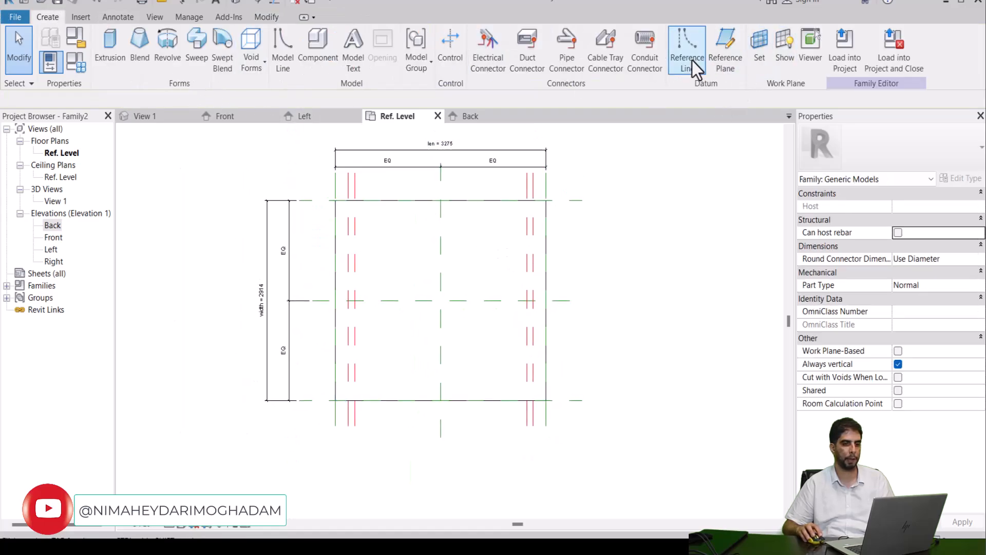
left_click(714, 55)
scroll(272, 213, "up", 2)
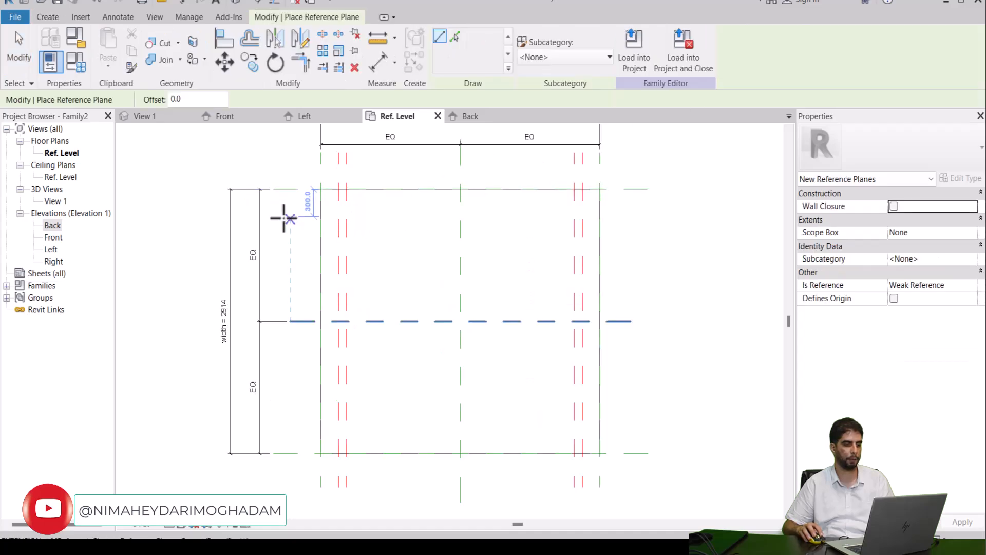
left_click(284, 218)
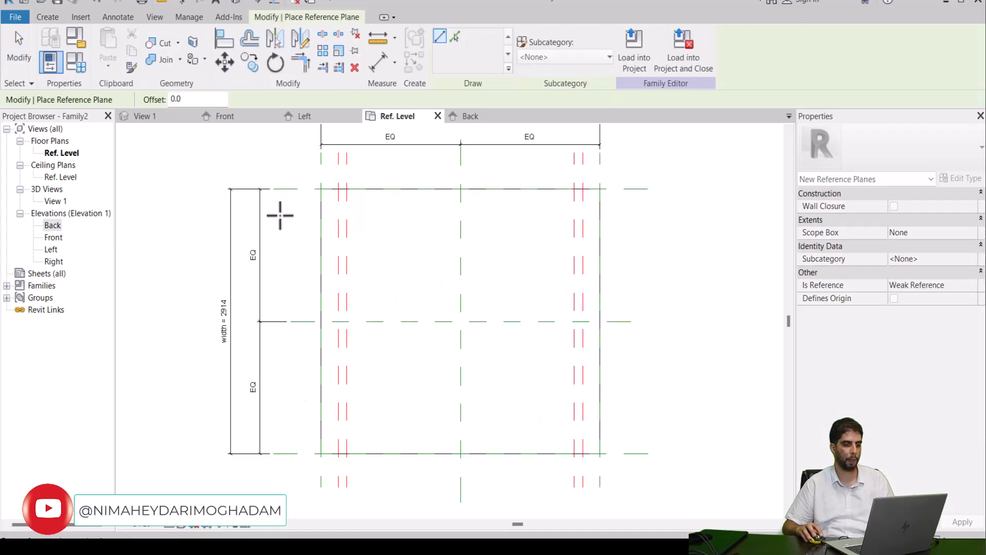
left_click(648, 215)
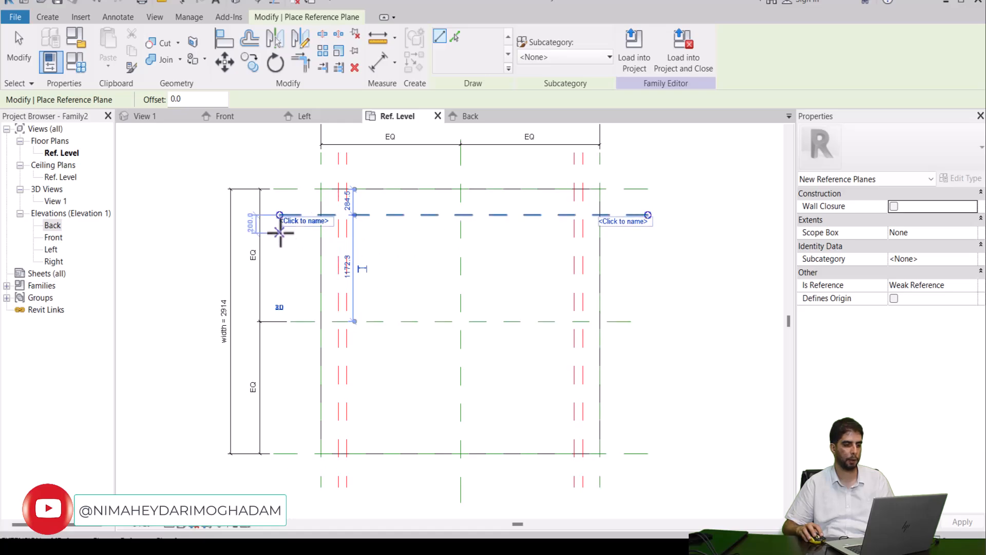
Step: Draw a second horizontal reference plane of the same length just below the new one
scroll(281, 232, "up", 2)
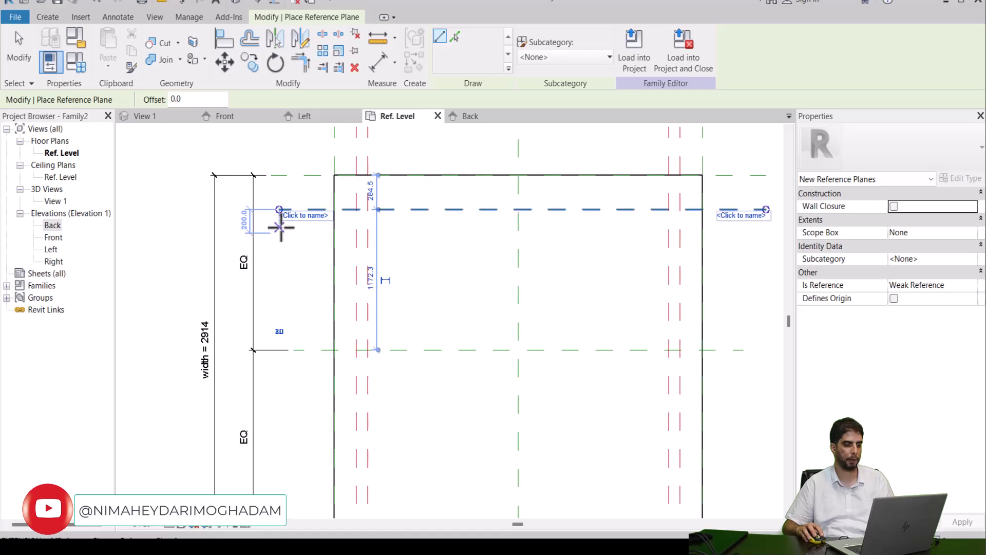
left_click(277, 222)
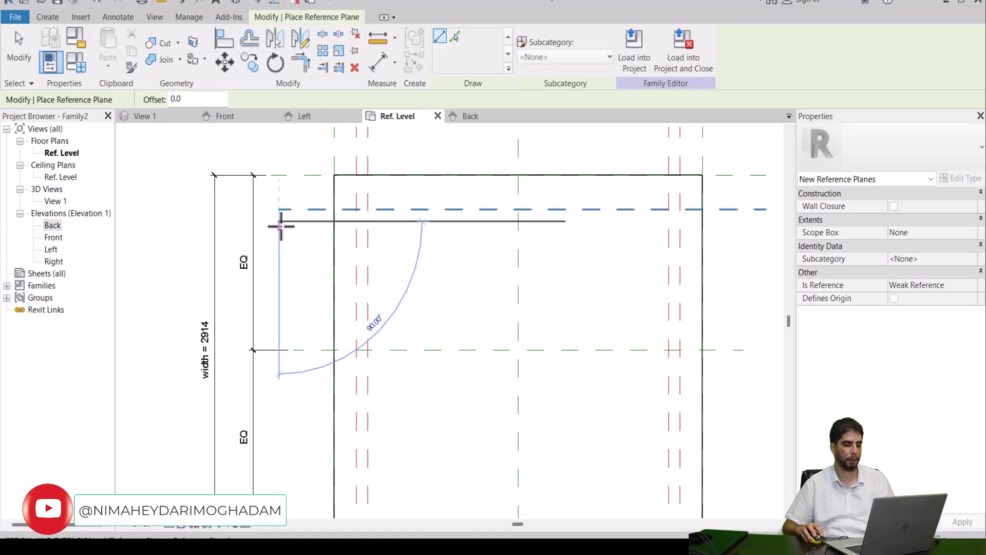
left_click(764, 221)
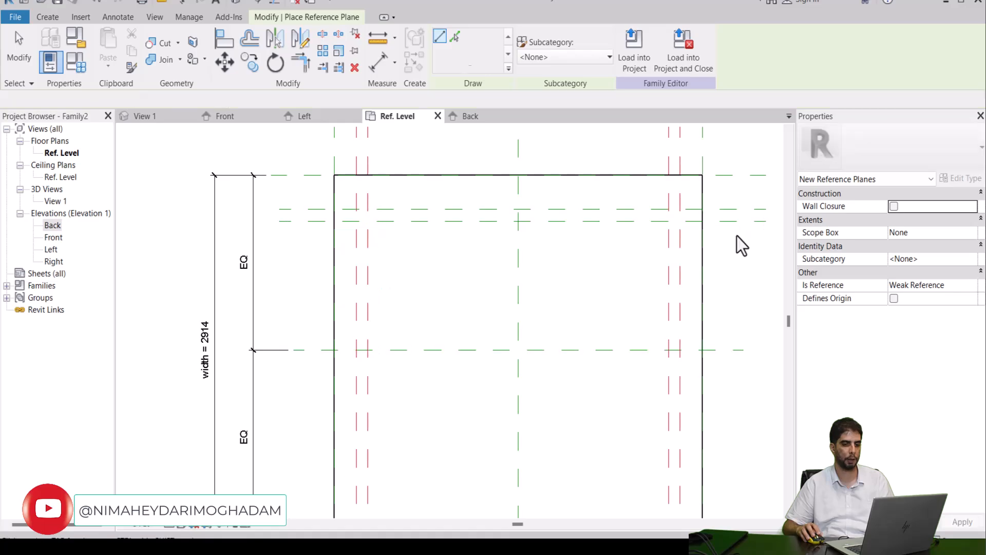
key("Escape")
key("Escape")
Step: Assign the two new horizontal reference planes to the Red subcategory
middle_click_drag(751, 252, 693, 275)
left_click_drag(723, 220, 685, 268)
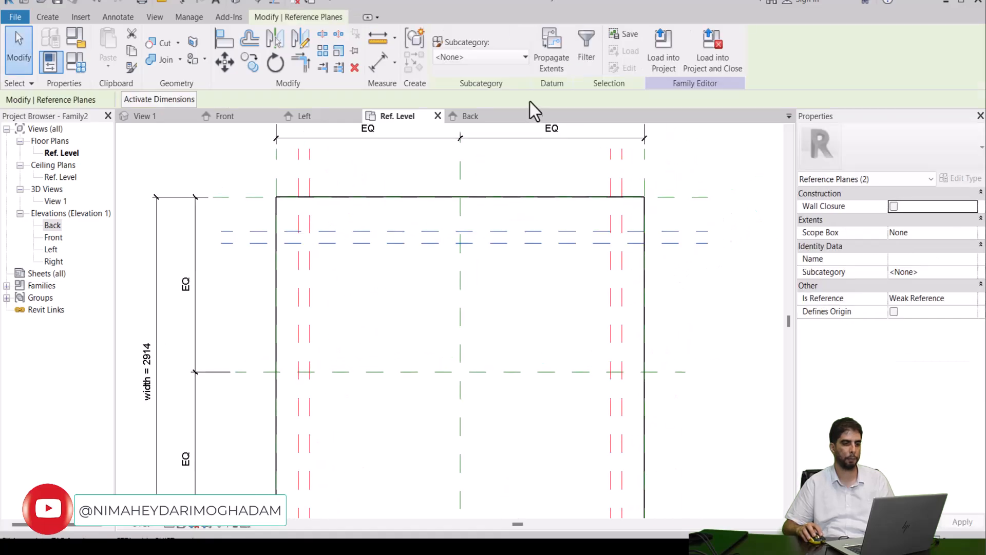
left_click(519, 59)
left_click(505, 88)
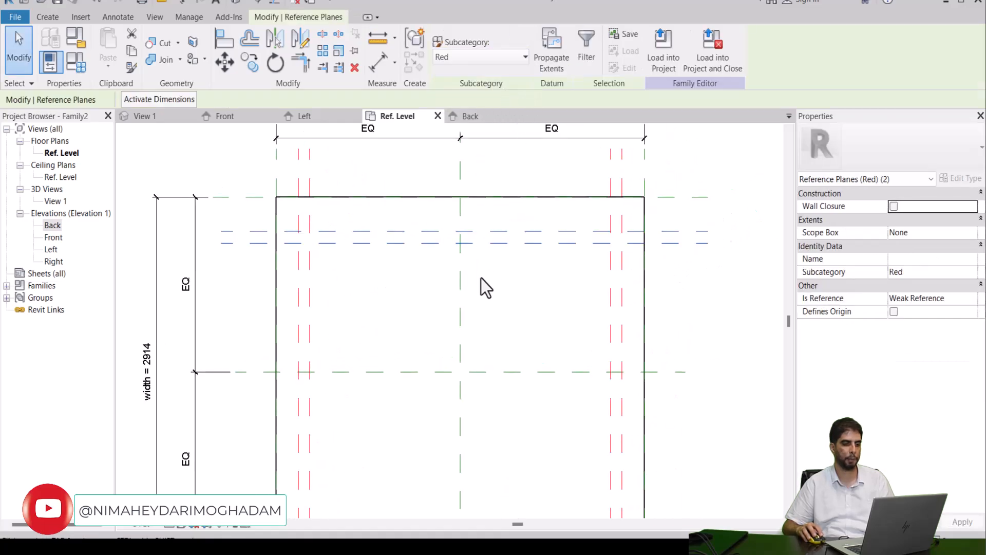
Step: Mirror the two horizontal Red reference planes about the horizontal center plane to the rectangle's lower side
left_click(370, 287)
scroll(371, 287, "down", 3)
left_click(562, 265)
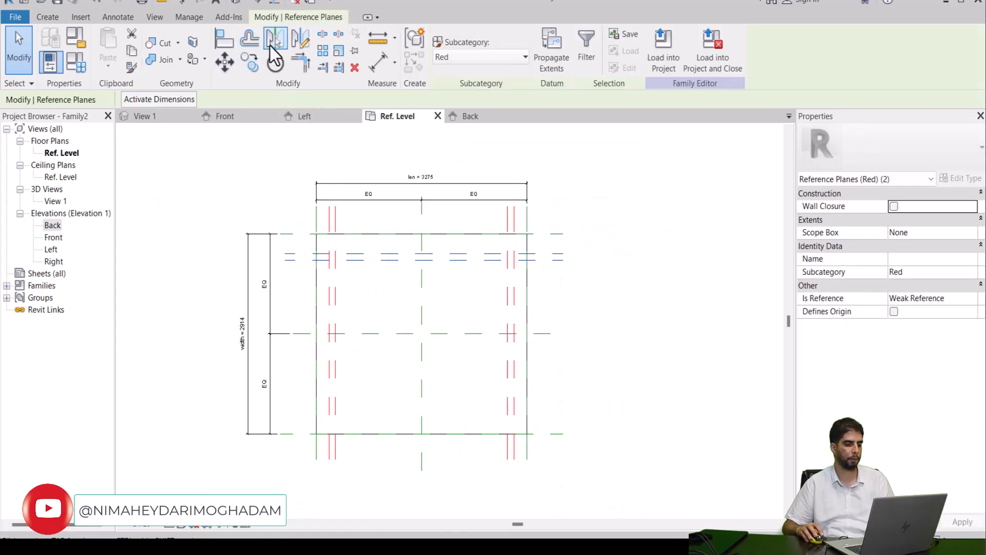
left_click(273, 51)
left_click(383, 333)
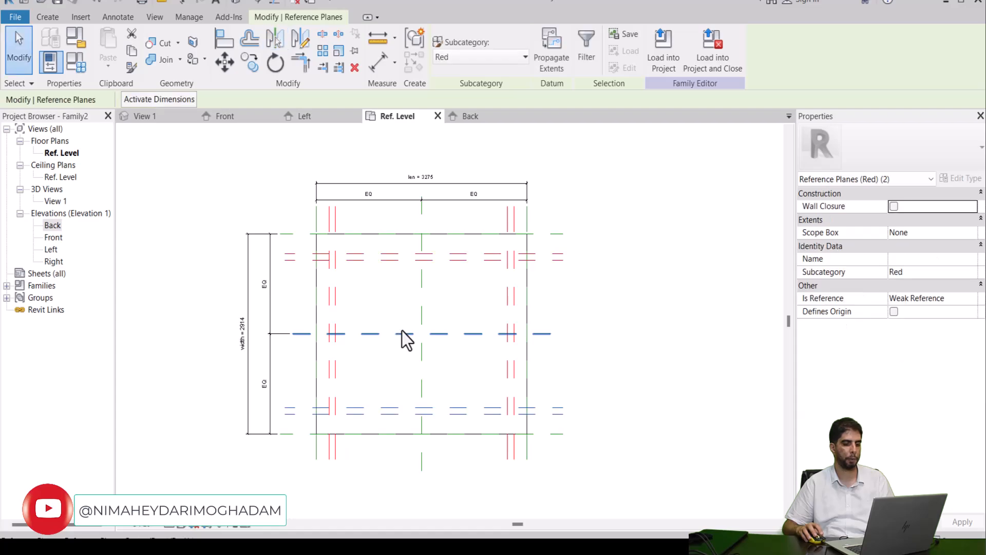
key("Escape")
scroll(347, 279, "up", 3)
scroll(350, 291, "up", 3)
middle_click_drag(334, 214, 380, 253)
scroll(389, 196, "down", 2)
middle_click_drag(416, 203, 394, 248)
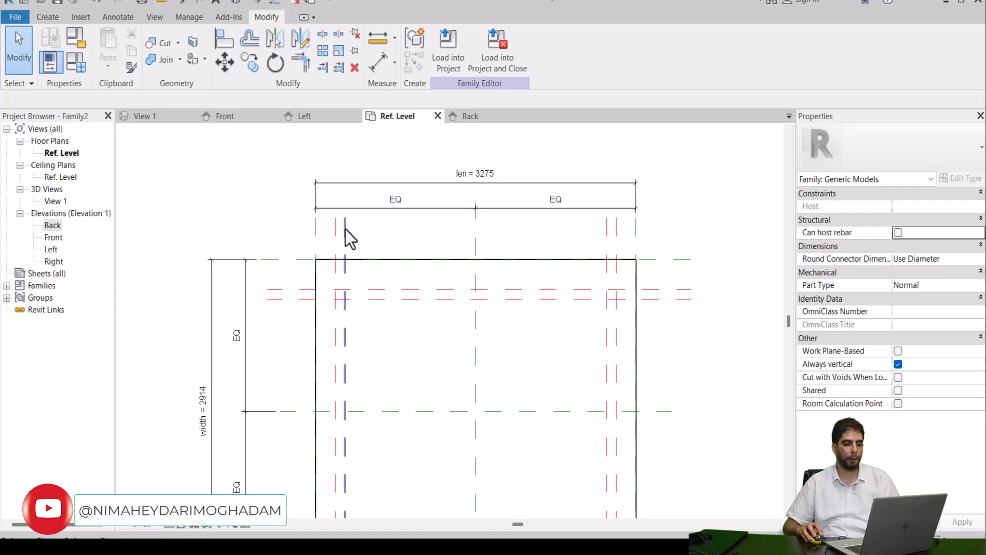
scroll(340, 302, "up", 3)
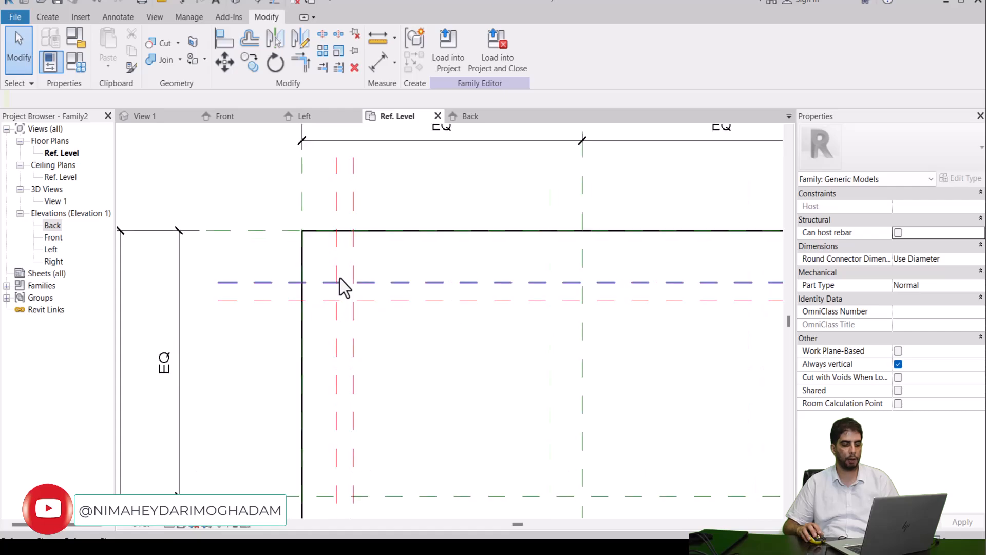
scroll(349, 300, "down", 1)
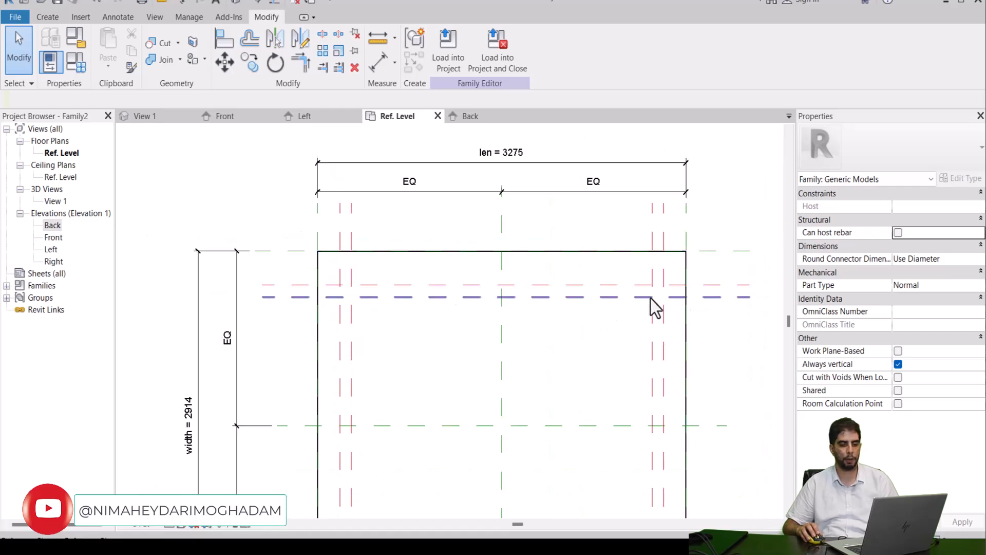
Step: Dimension the spacing between the two vertical red reference planes in both the left and right pairs, above the rectangle
middle_click_drag(607, 348, 586, 224)
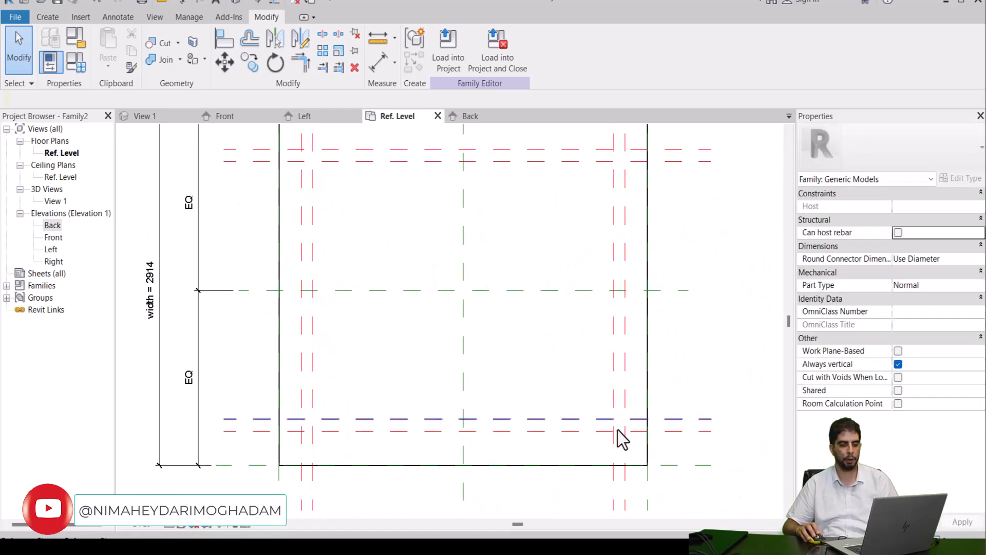
middle_click_drag(359, 230, 386, 383)
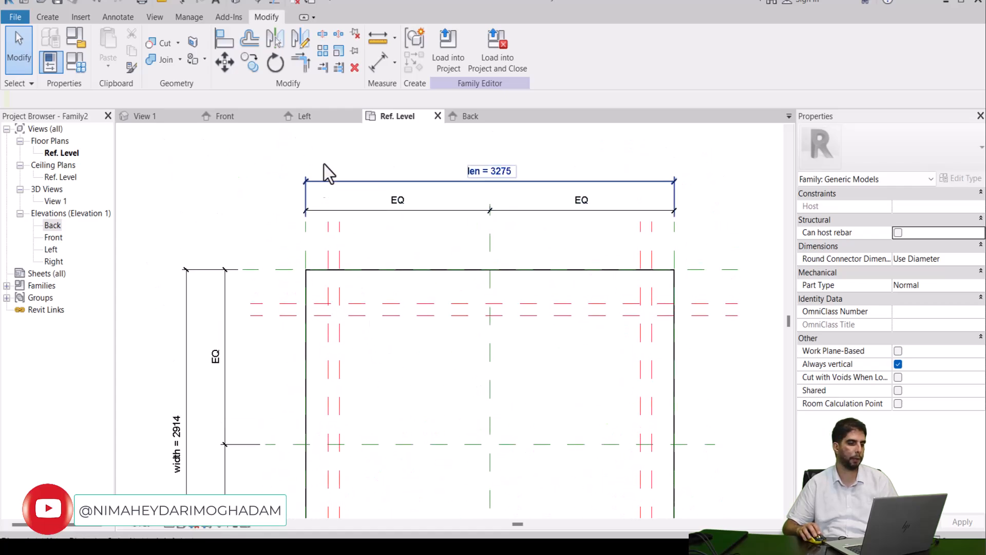
left_click(378, 61)
scroll(328, 221, "up", 2)
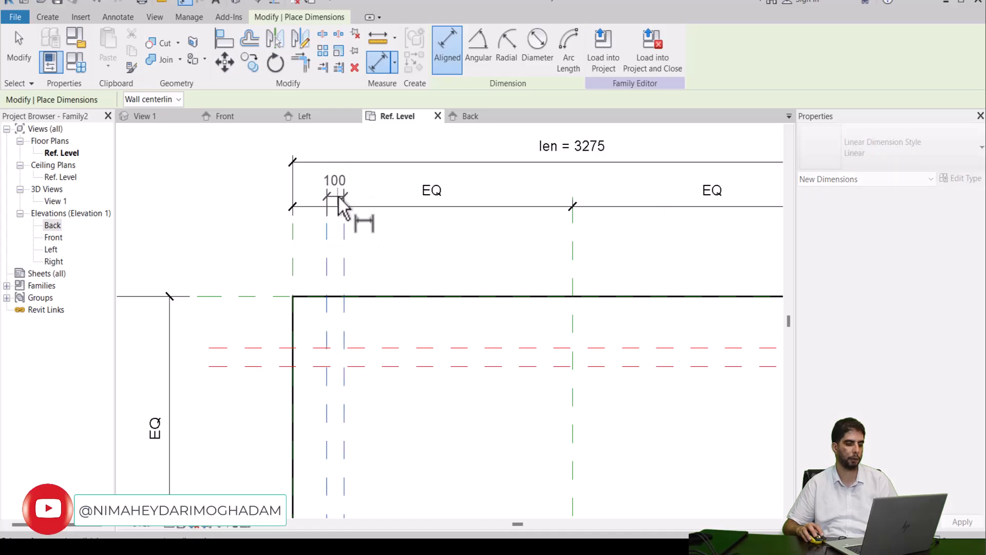
left_click(339, 199)
middle_click_drag(572, 250, 399, 276)
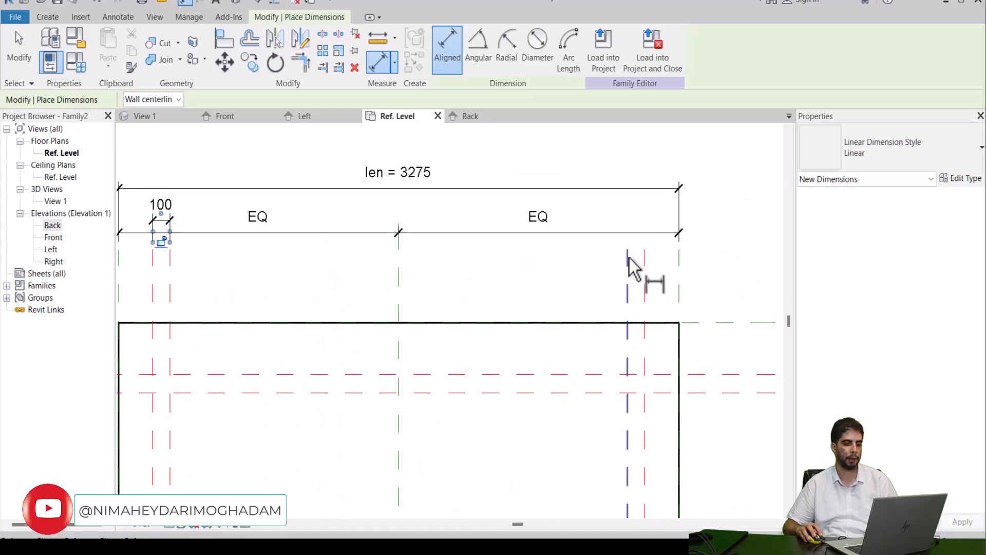
left_click(629, 258)
left_click(645, 258)
left_click(637, 221)
Step: Dimension the spacing of the upper and lower horizontal red reference plane pairs on the rectangle's right side
middle_click_drag(706, 365, 516, 345)
left_click(568, 353)
left_click(571, 370)
left_click(616, 370)
scroll(591, 374, "down", 2)
middle_click_drag(596, 445, 560, 118)
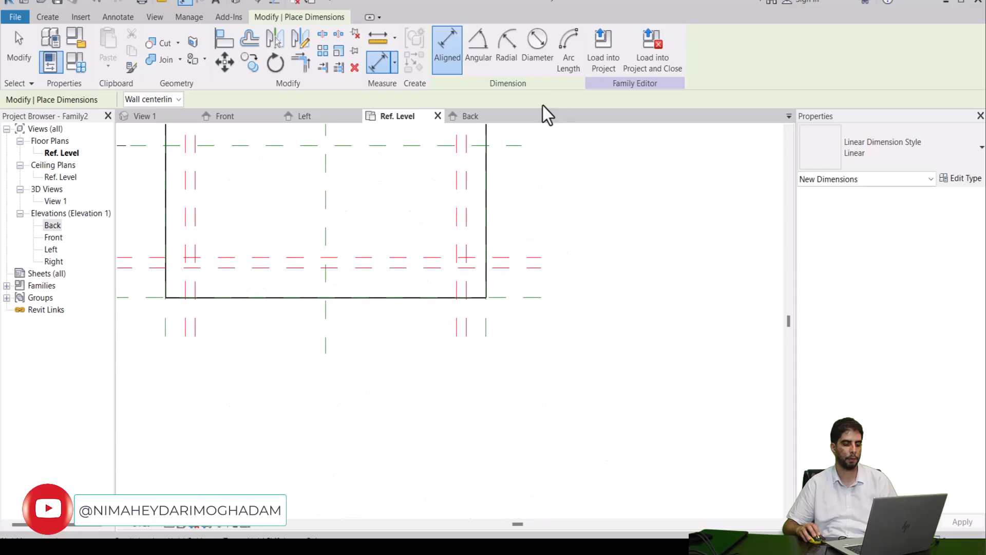
left_click(529, 256)
left_click(531, 267)
left_click(588, 267)
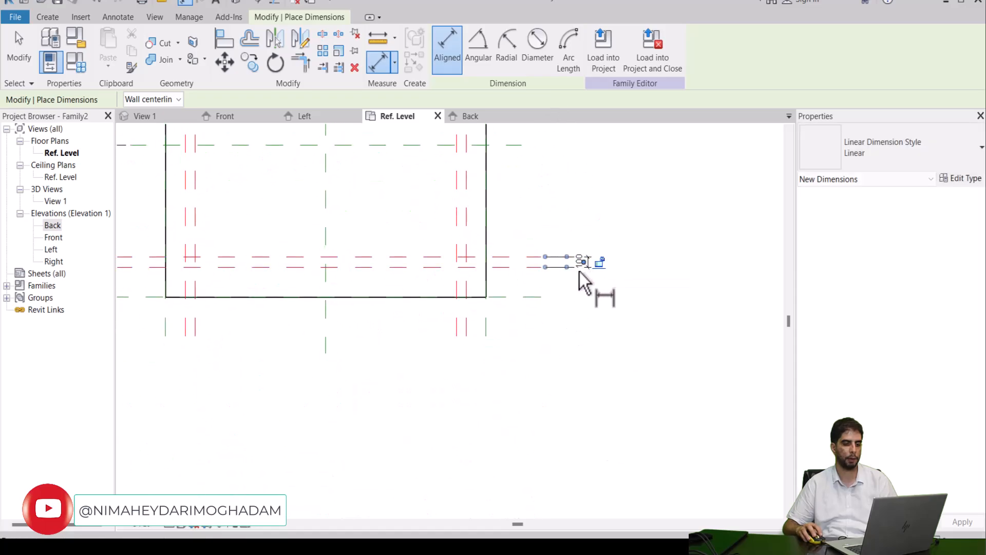
Step: Label the four plane-pair spacing dimensions with a new type family parameter named Width.col
middle_click_drag(563, 196, 755, 450)
key("Escape")
key("Escape")
left_click(608, 179)
left_click(639, 406, "ctrl")
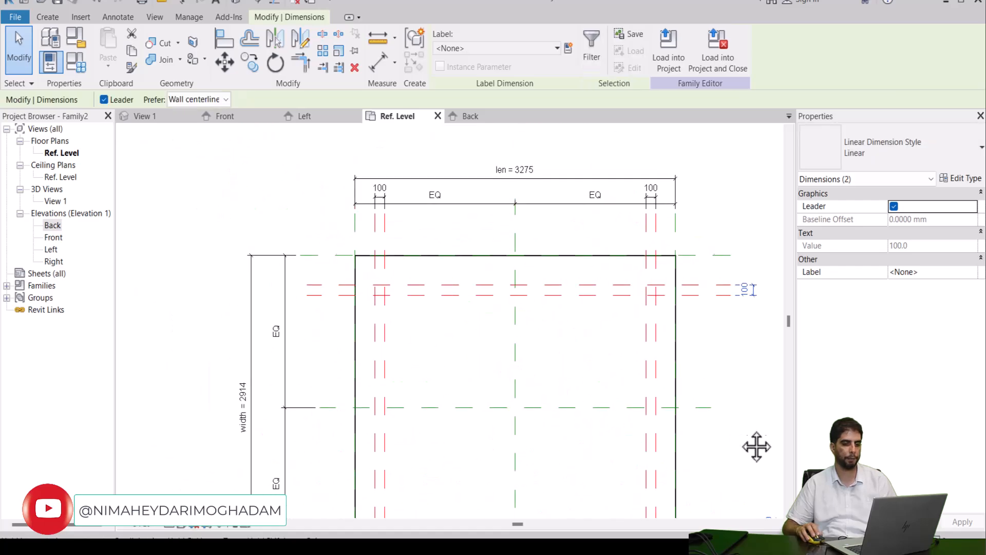
left_click(651, 194, "ctrl")
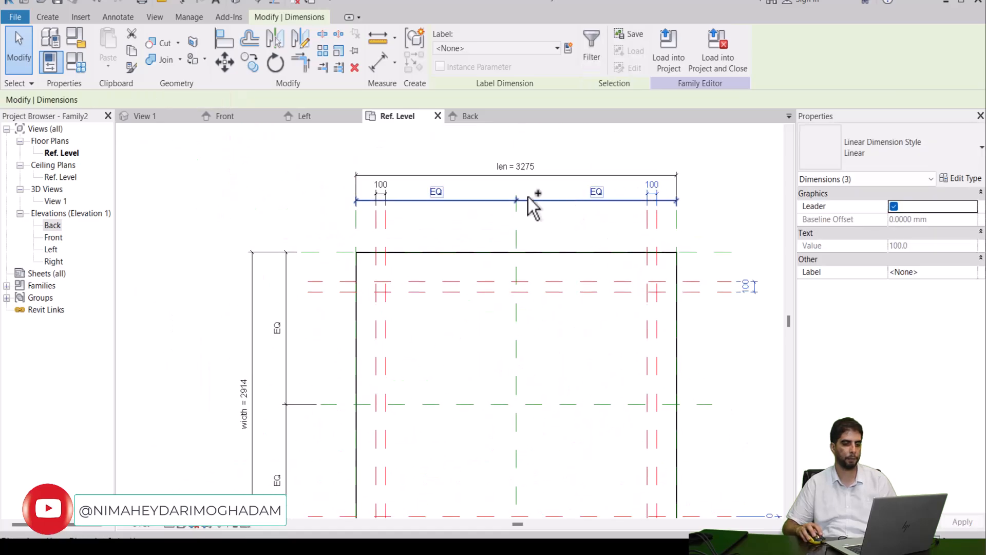
left_click(379, 194, "ctrl")
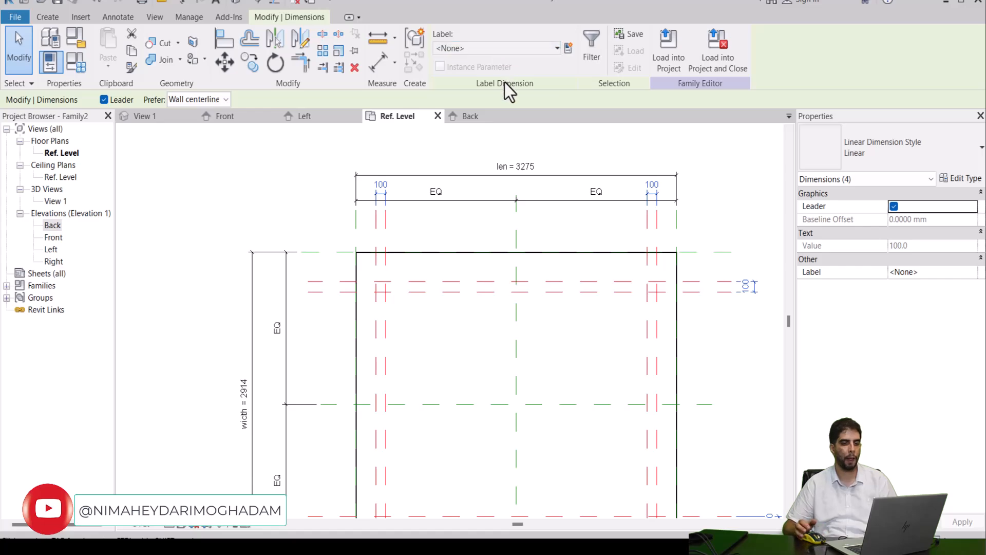
left_click(567, 47)
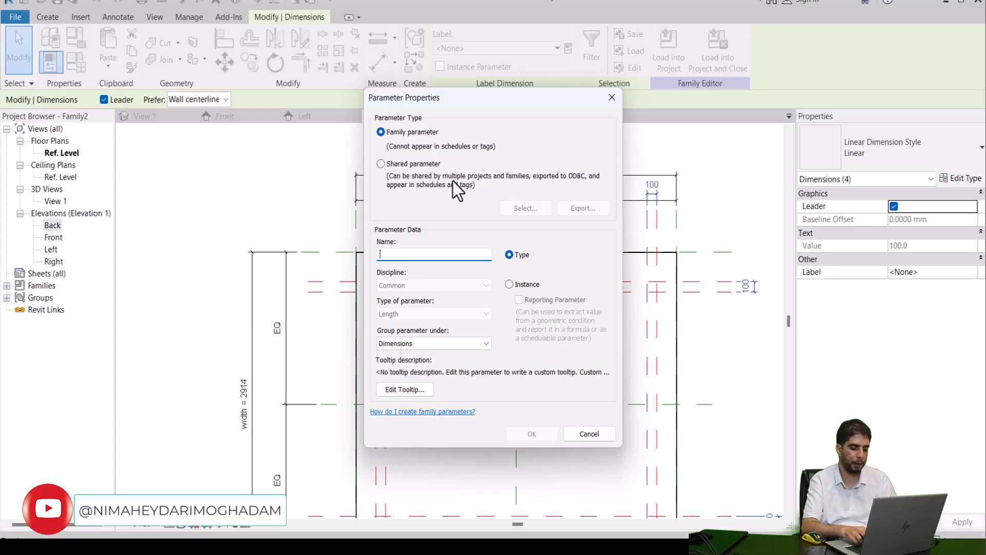
type("Wi")
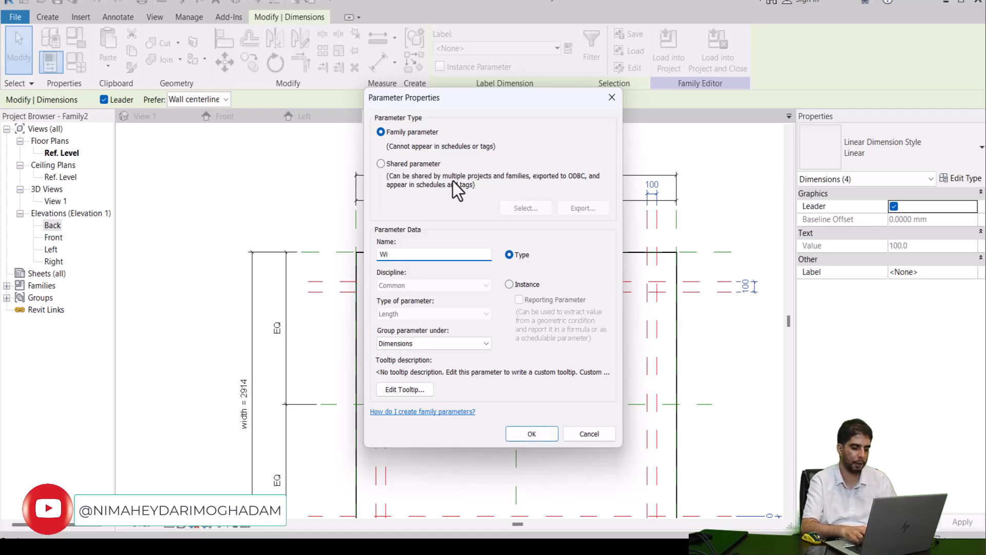
type("dth")
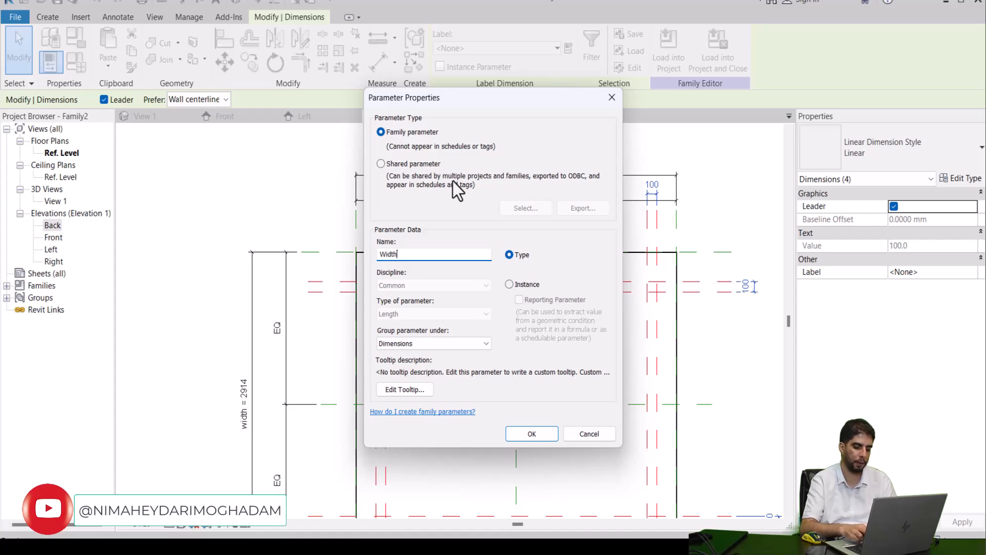
type(".col")
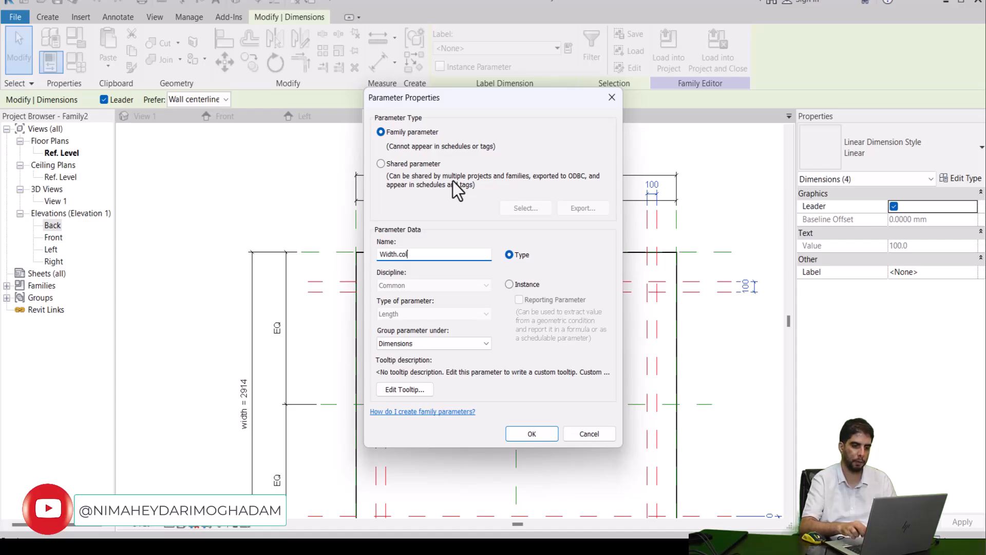
left_click(547, 439)
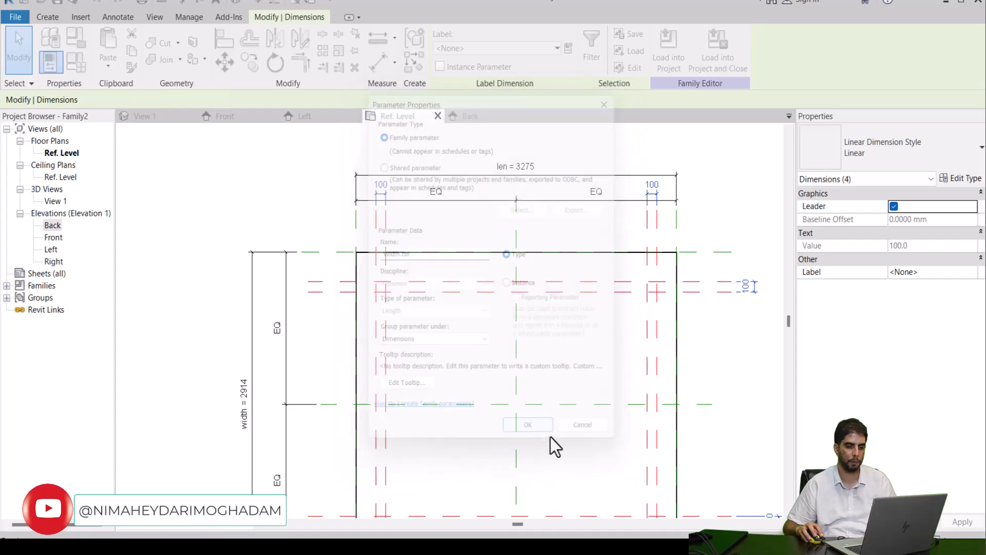
left_click(586, 221)
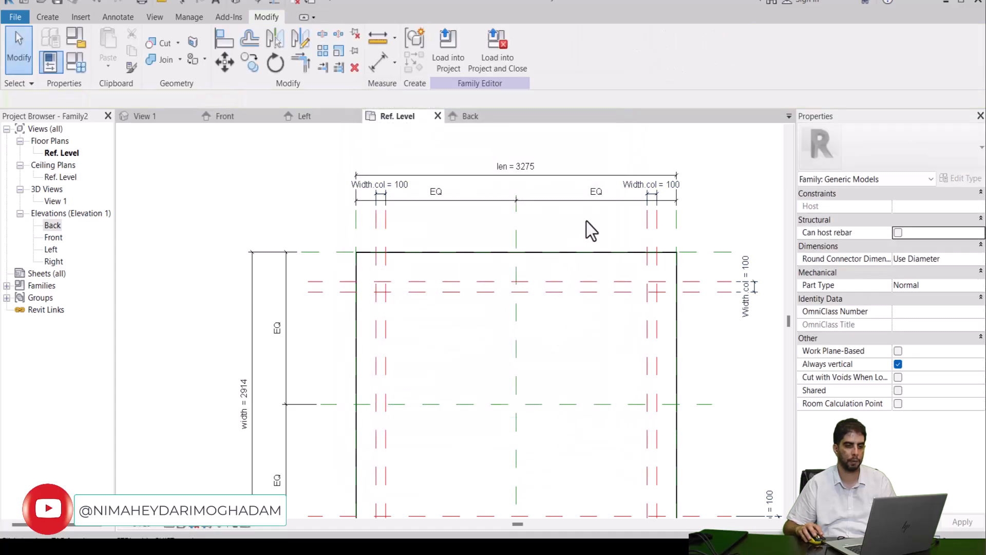
Step: Dimension the offset from the outer right vertical red plane to the rectangle's right edge, placing it below the rectangle
scroll(586, 221, "down", 2)
middle_click_drag(585, 230, 551, 185)
scroll(602, 393, "up", 2)
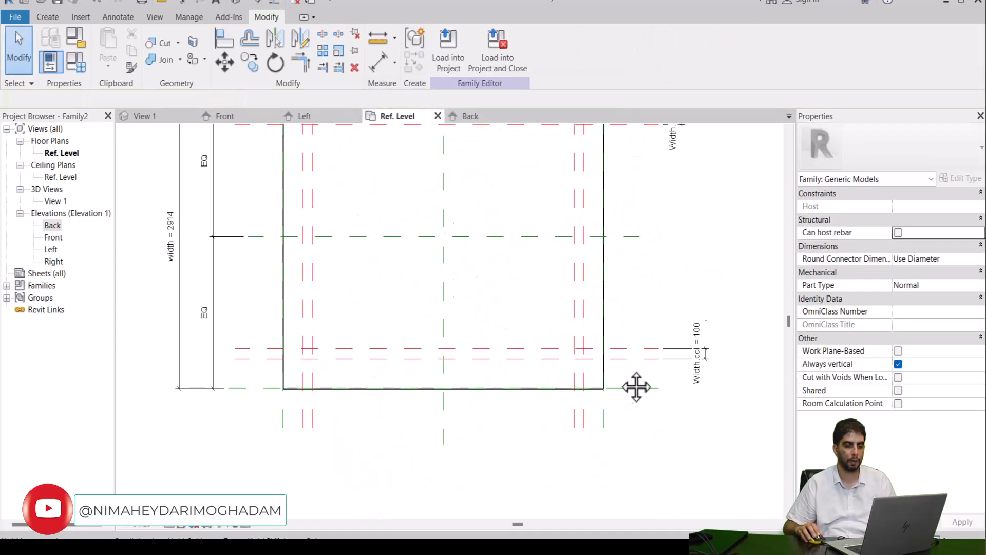
scroll(631, 385, "up", 2)
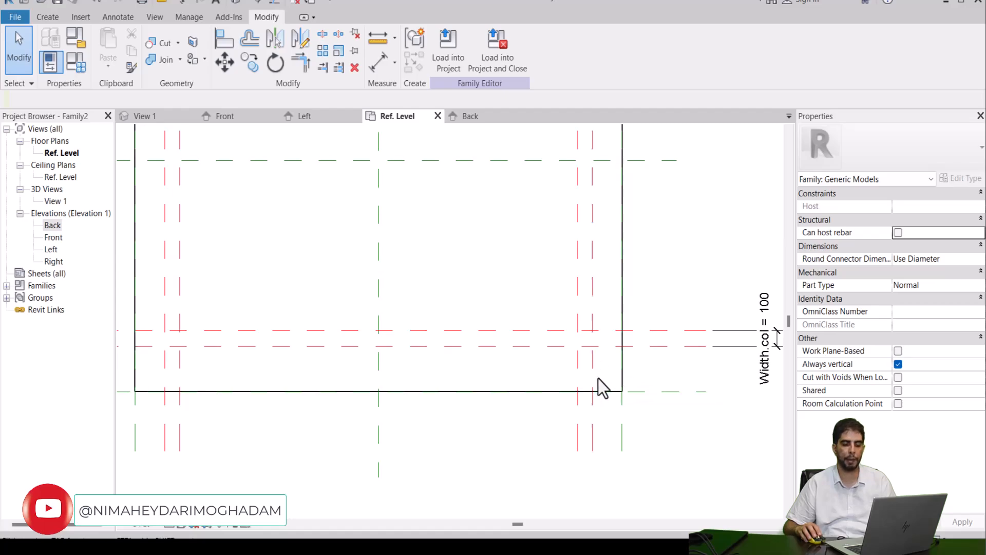
left_click(379, 63)
scroll(631, 394, "up", 2)
left_click(573, 364)
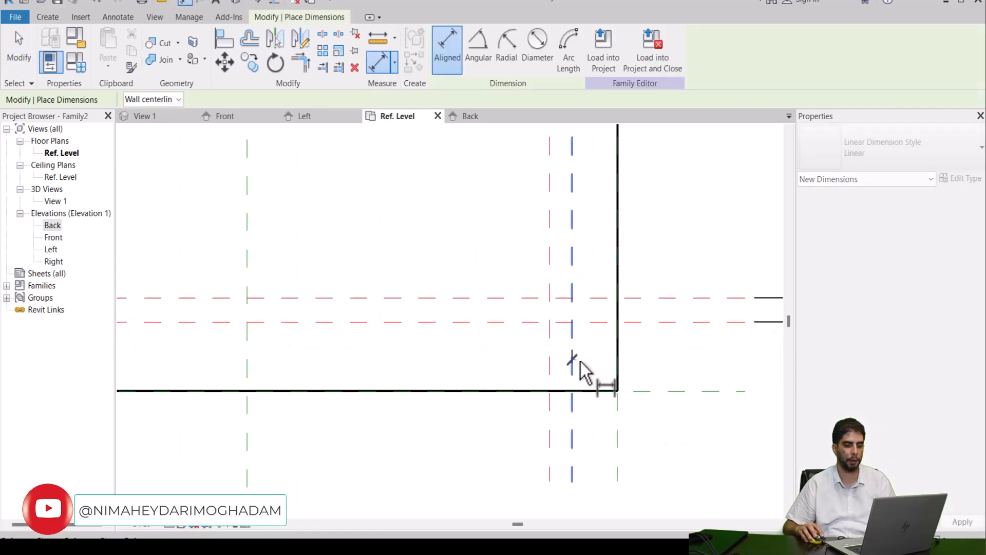
left_click(617, 371)
scroll(619, 375, "down", 2)
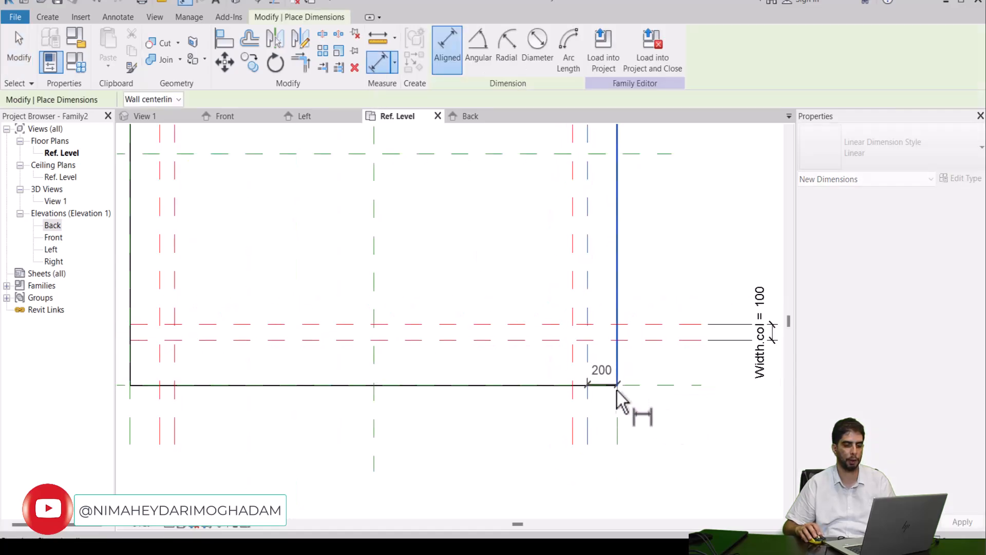
left_click(613, 470)
Step: Dimension the offset from the outer left vertical red plane to the rectangle's left edge, placing it below the rectangle
scroll(584, 436, "down", 1)
scroll(170, 400, "up", 4)
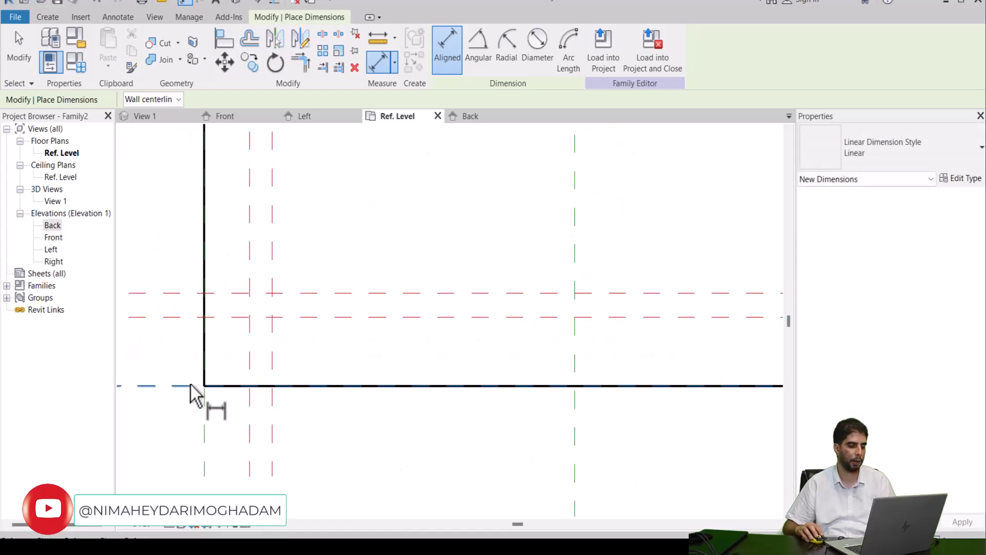
left_click(251, 369)
left_click(205, 374)
middle_click_drag(209, 446, 269, 352)
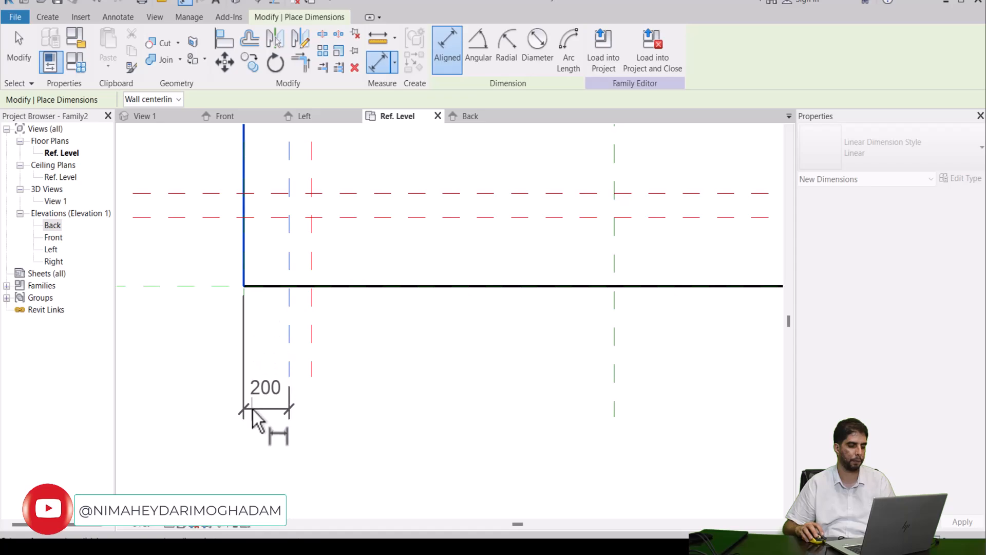
left_click(266, 425)
Step: Try to dimension the offset from the lowest horizontal red plane to the rectangle's bottom edge on the left side
scroll(152, 245, "down", 2)
middle_click_drag(200, 301, 292, 343)
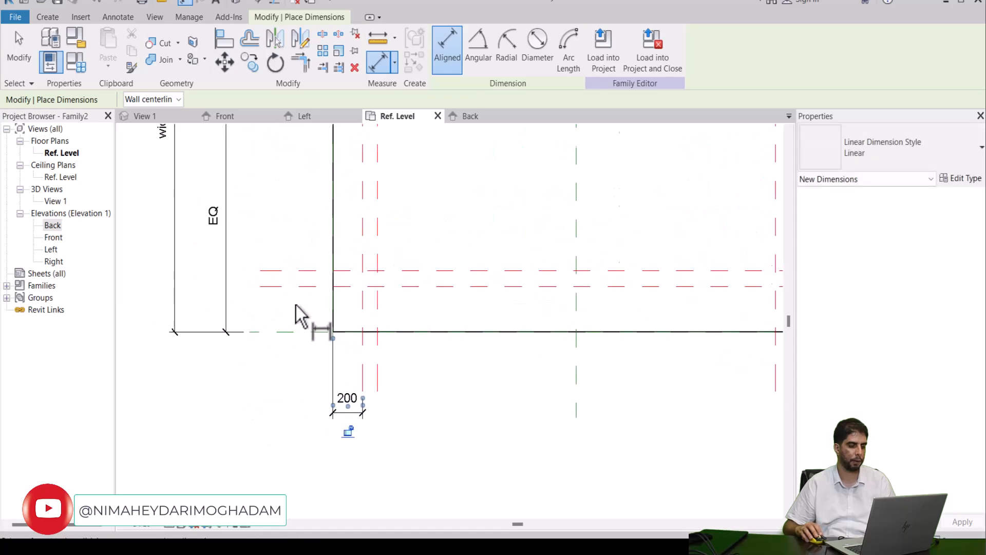
scroll(294, 306, "up", 2)
left_click(343, 284)
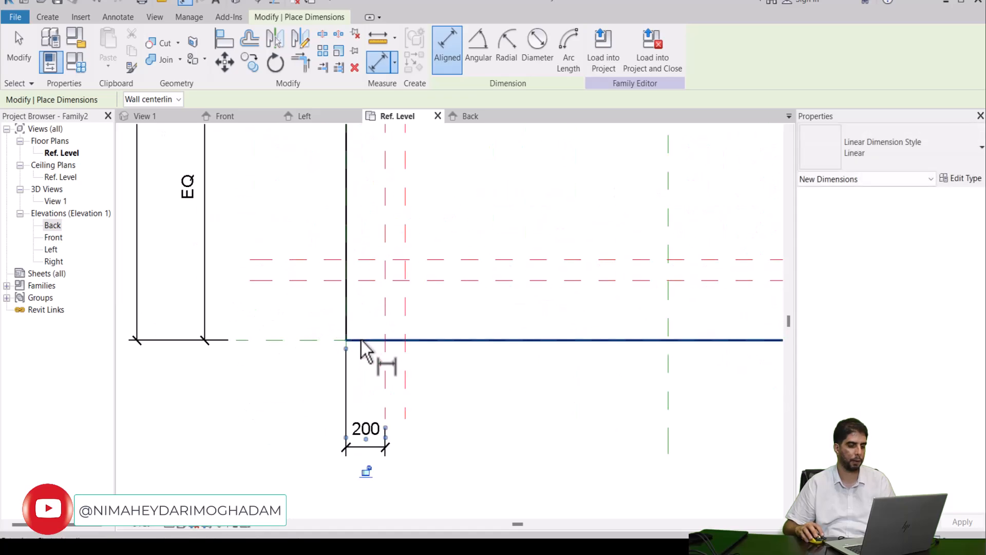
left_click(342, 281)
left_click(362, 344)
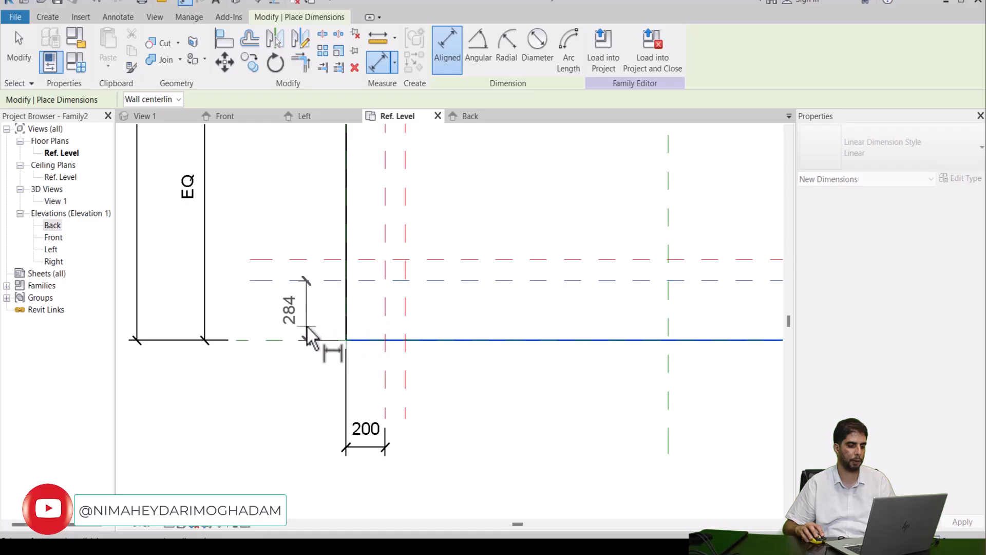
left_click(303, 315)
Step: Dimension the offset from the uppermost horizontal red plane to the rectangle's top edge on the left side
scroll(295, 231, "down", 3)
scroll(330, 418, "up", 1)
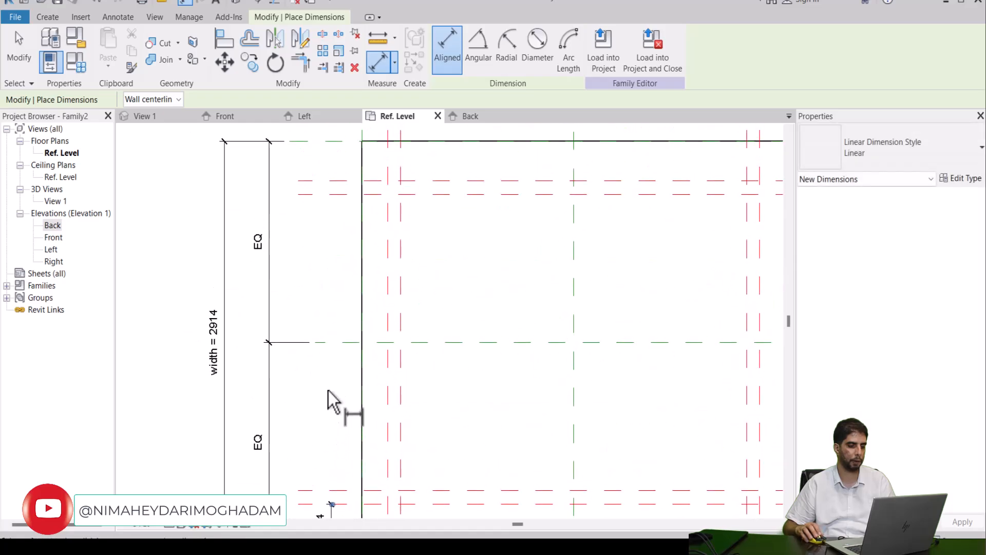
scroll(349, 181, "up", 1)
left_click(349, 186)
middle_click_drag(352, 183, 354, 221)
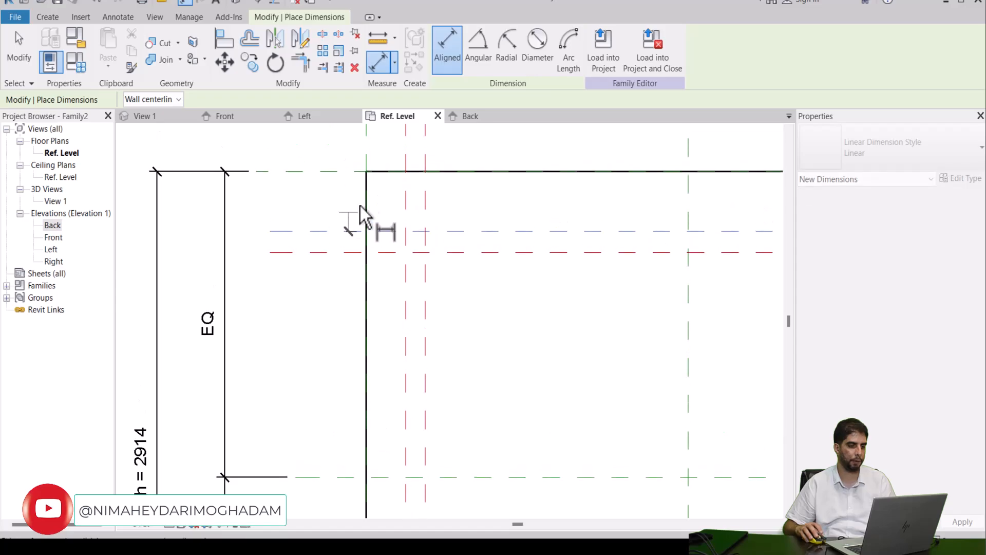
left_click(364, 173)
left_click(320, 203)
Step: Replace the lower-left offset dimension with one between the lowest horizontal red plane and the bottom green reference plane
scroll(328, 226, "down", 2)
middle_click_drag(323, 302, 324, 198)
scroll(364, 279, "up", 2)
key("Escape")
key("Escape")
left_click(334, 349)
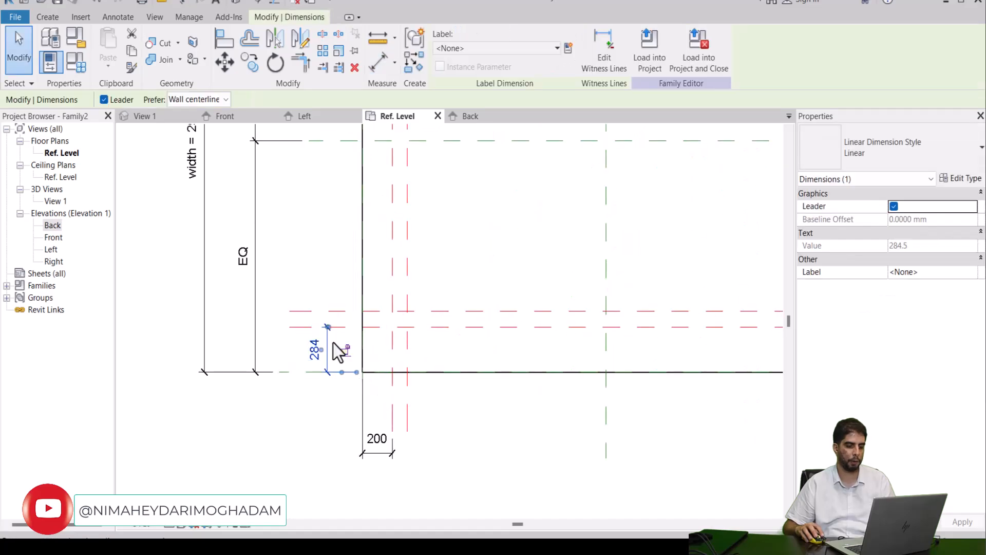
key("Delete")
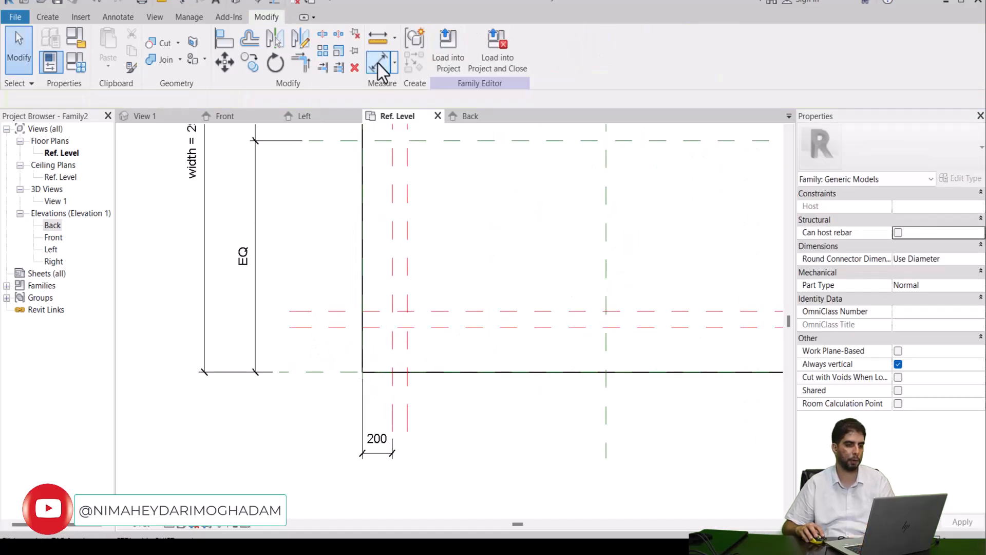
left_click(380, 65)
left_click(316, 327)
left_click(325, 371)
left_click(326, 354)
scroll(328, 275, "down", 2)
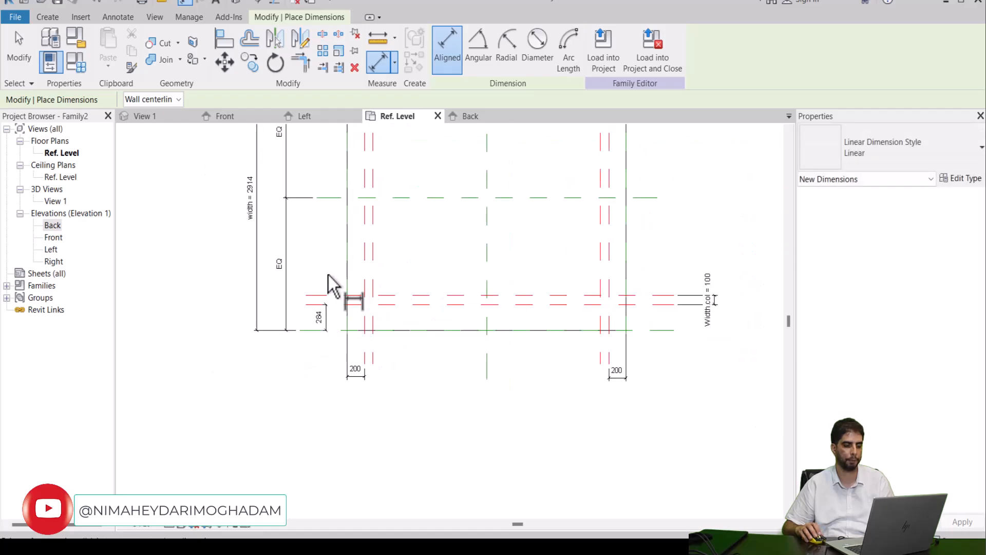
key("Escape")
Step: Label the four edge-offset dimensions with a new type family parameter named Dist.Col
middle_click_drag(363, 220, 361, 312)
scroll(360, 313, "down", 2)
scroll(373, 310, "up", 2)
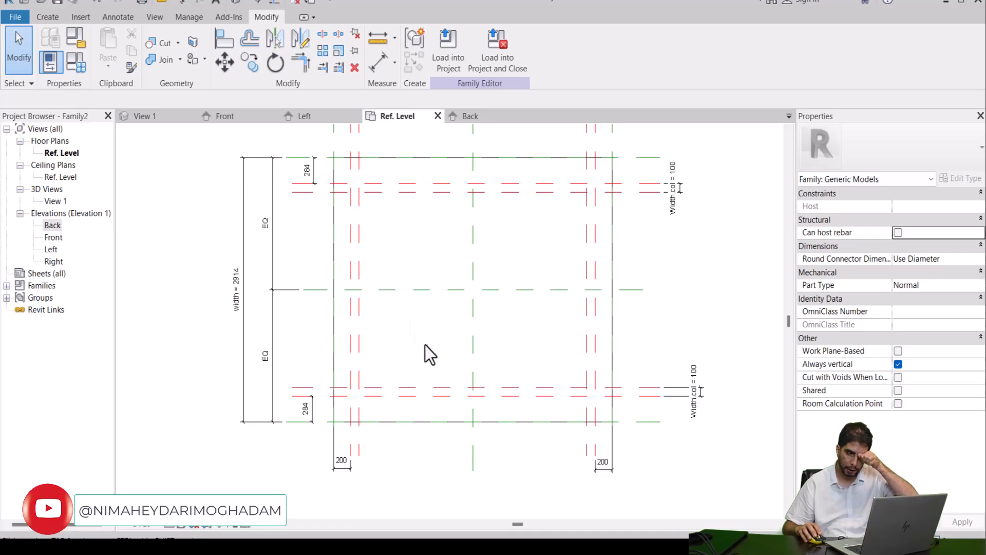
left_click(606, 466)
left_click(343, 463, "ctrl")
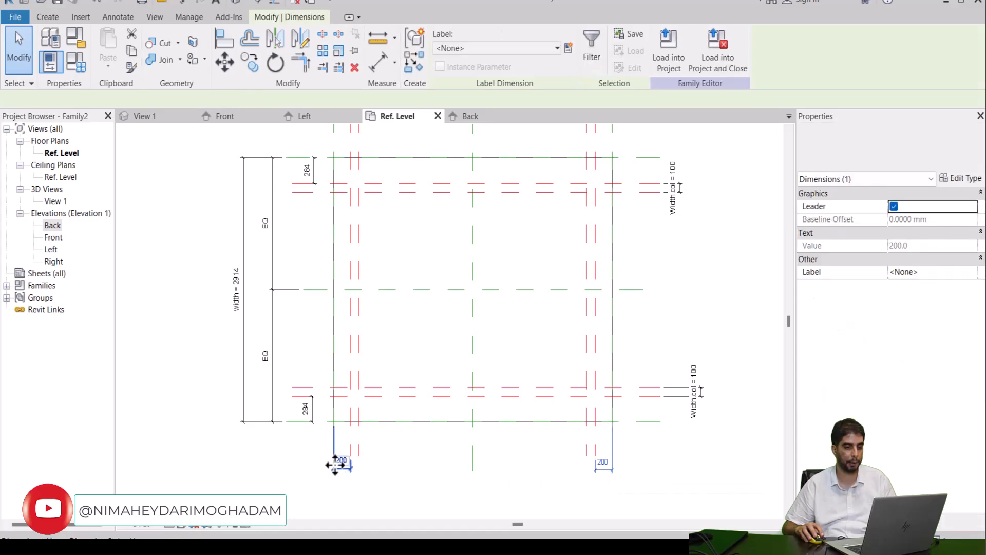
left_click(312, 415, "ctrl")
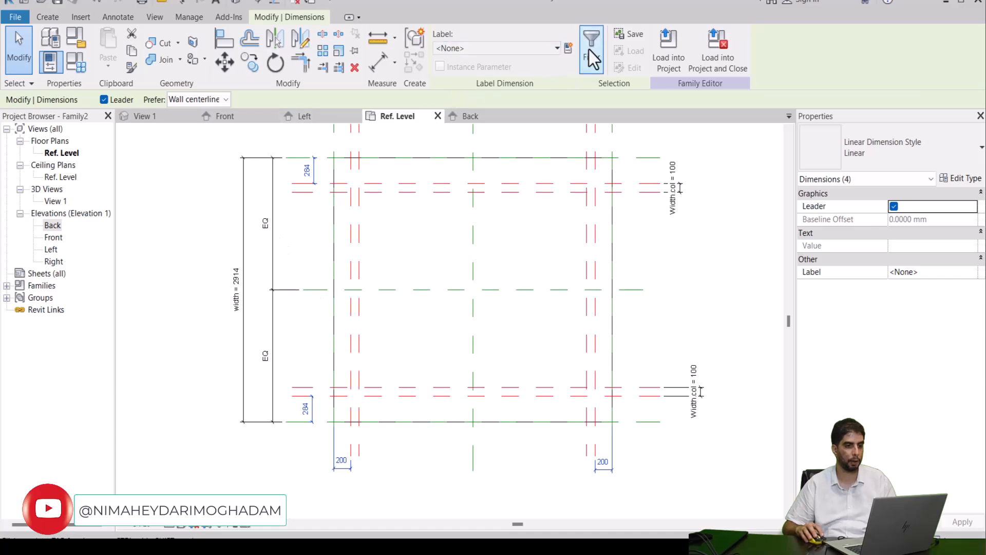
left_click(568, 48)
type("Dist")
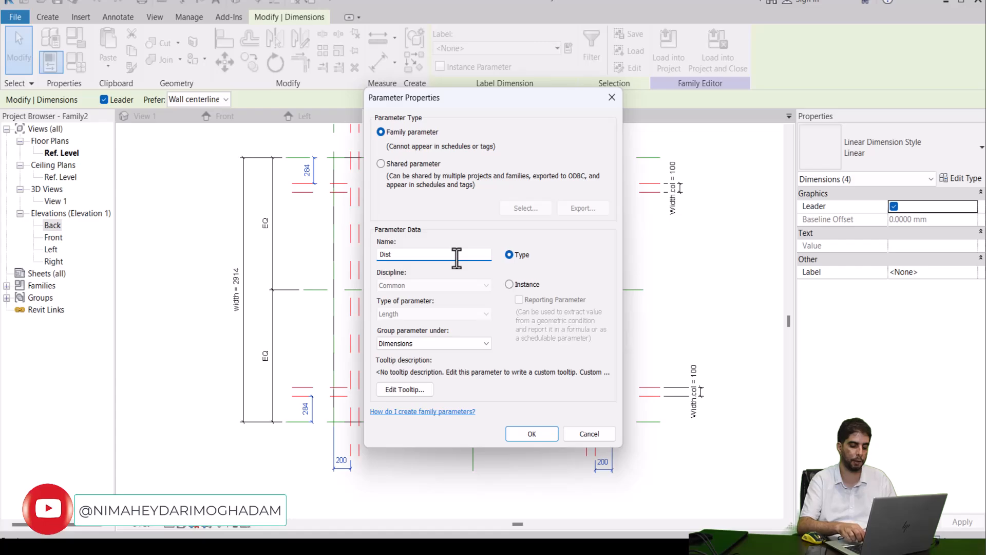
type(".Col")
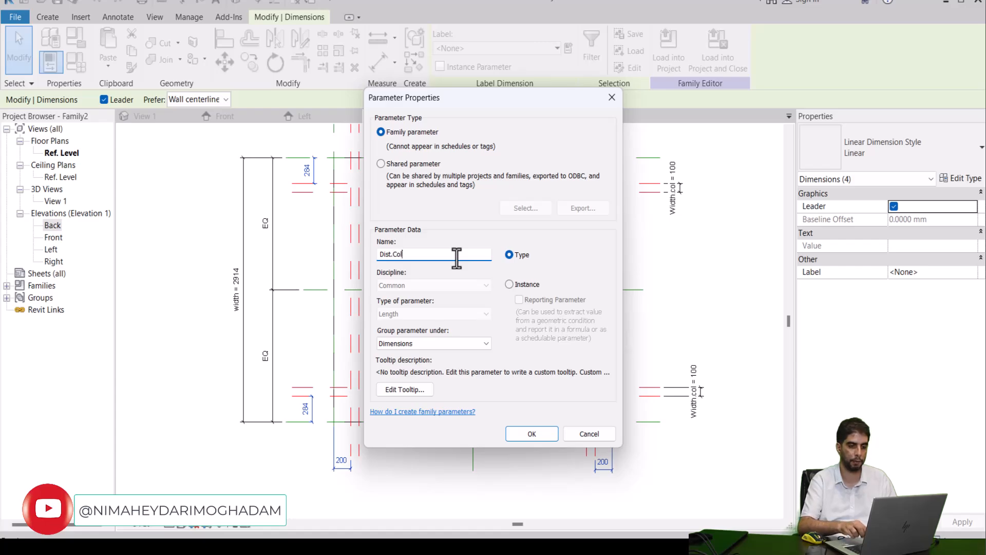
left_click(531, 435)
left_click(501, 356)
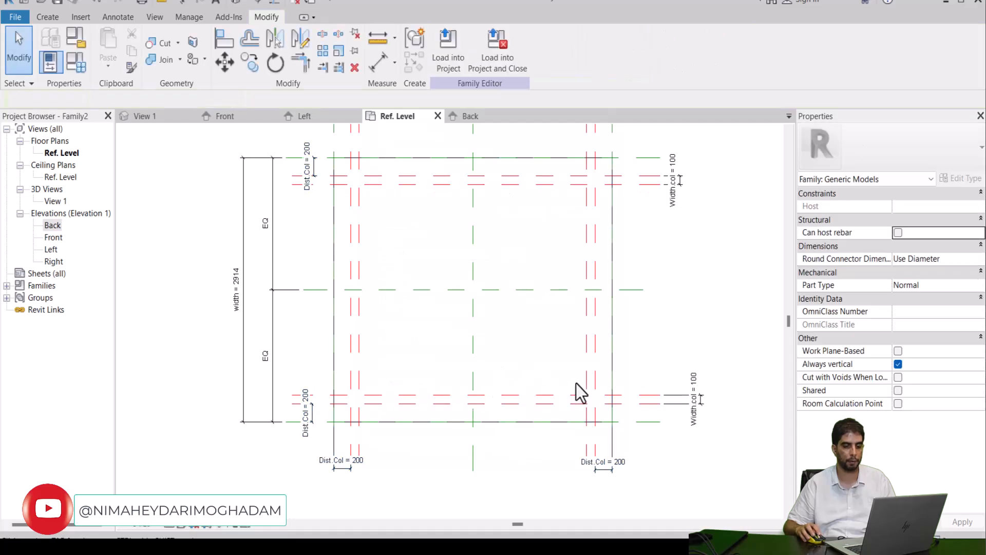
Step: Start an extrusion and sketch a column square at the upper-left crossing of the red reference plane pairs, locking its sides to them
scroll(576, 384, "down", 4)
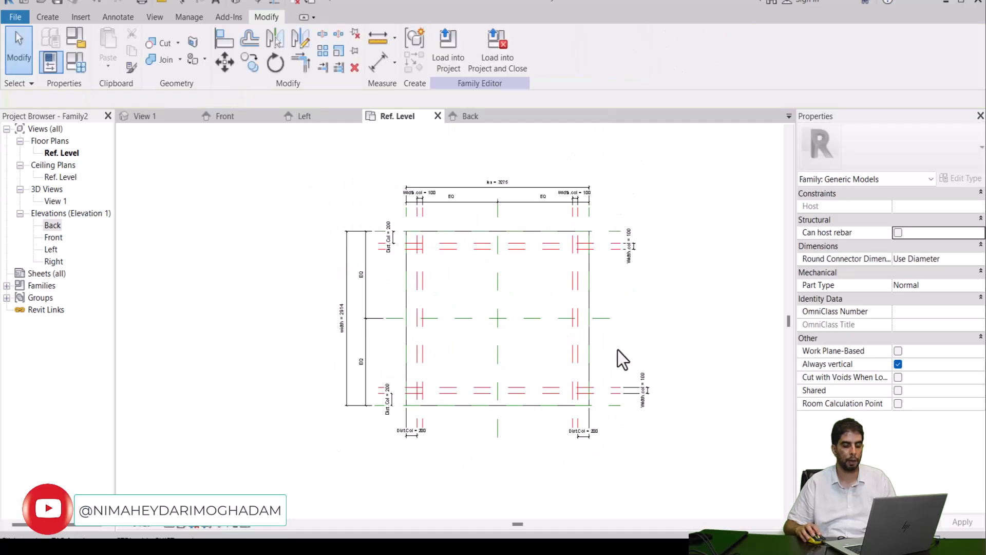
middle_click_drag(627, 368, 619, 358)
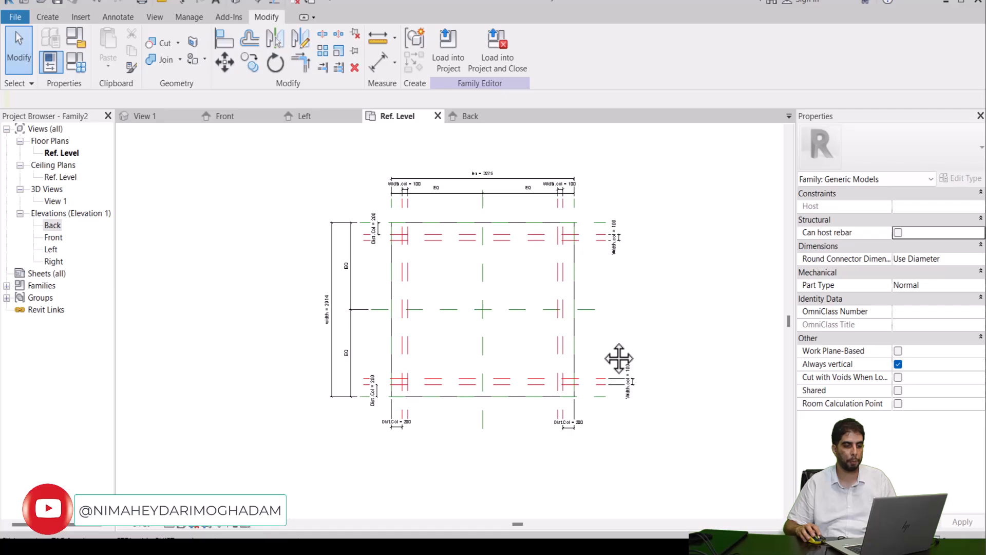
scroll(409, 213, "up", 5)
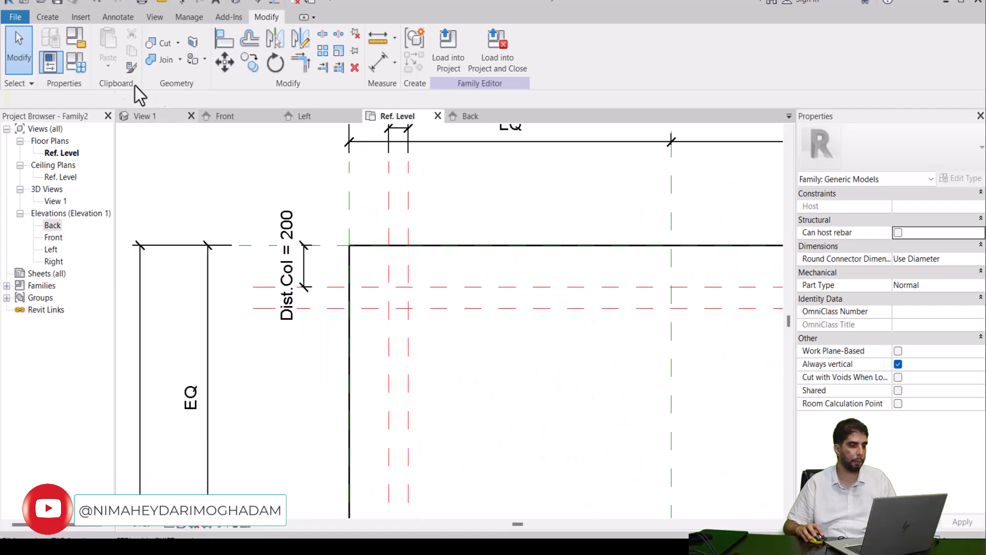
left_click(45, 19)
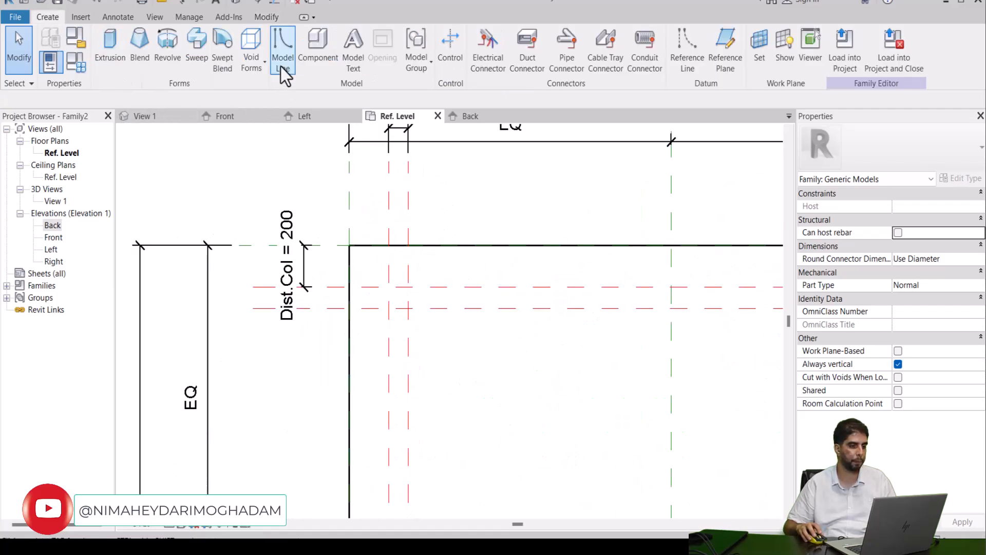
left_click(105, 46)
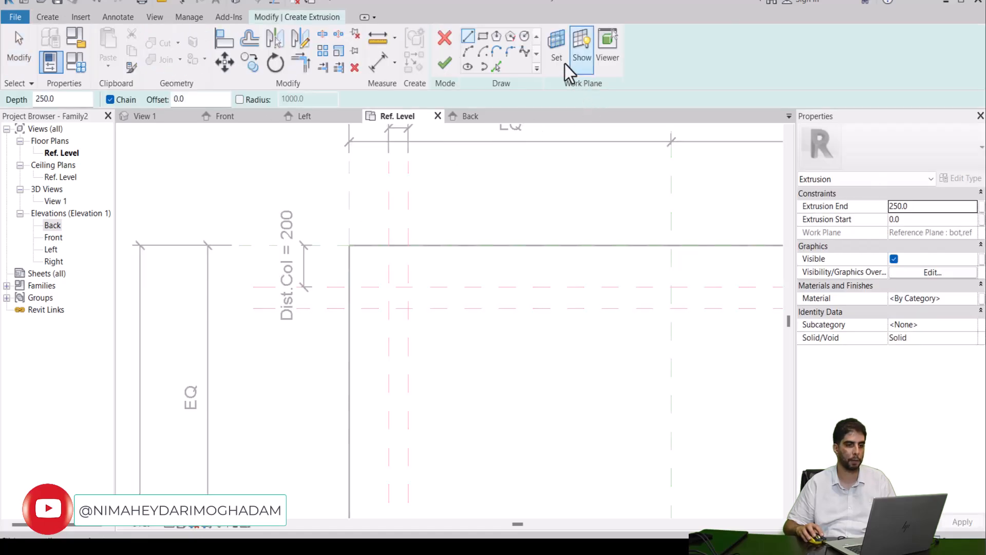
left_click(482, 36)
scroll(475, 372, "up", 2)
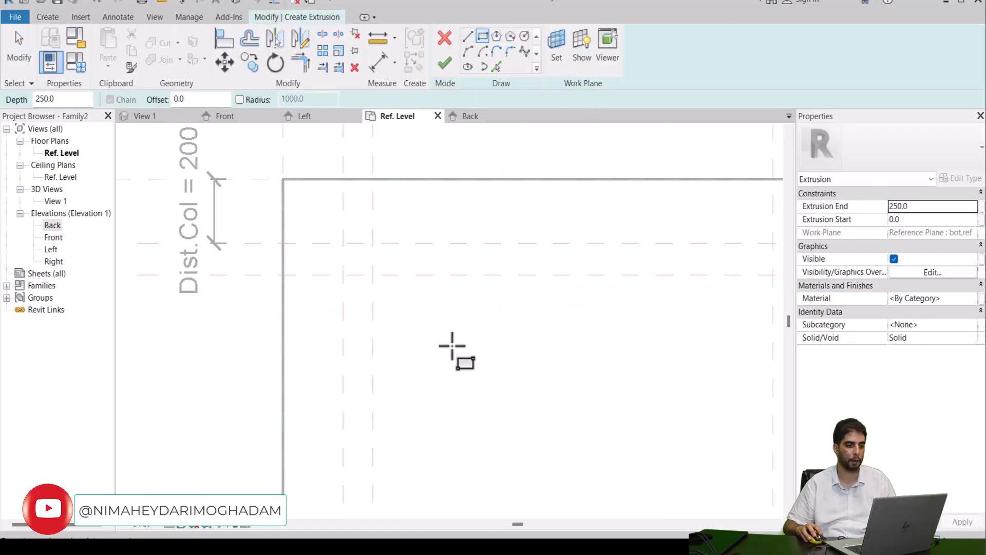
left_click(343, 242)
left_click(372, 274)
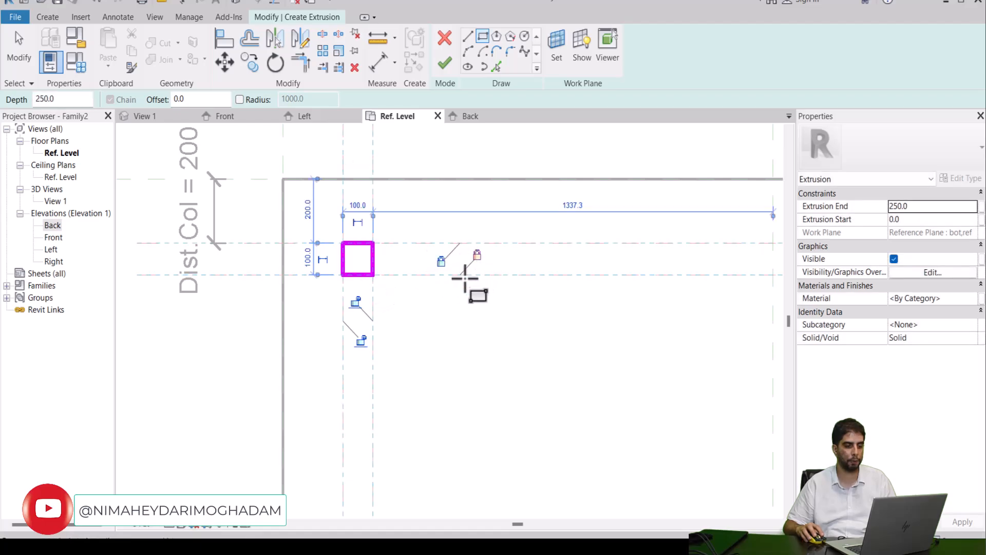
Step: Sketch a second column square at the upper-right crossing of the red reference planes and lock its four sides to them
scroll(345, 280, "down", 4)
middle_click_drag(414, 334, 273, 324)
scroll(275, 322, "down", 1)
scroll(688, 283, "up", 3)
middle_click_drag(692, 289, 622, 293)
scroll(565, 298, "up", 2)
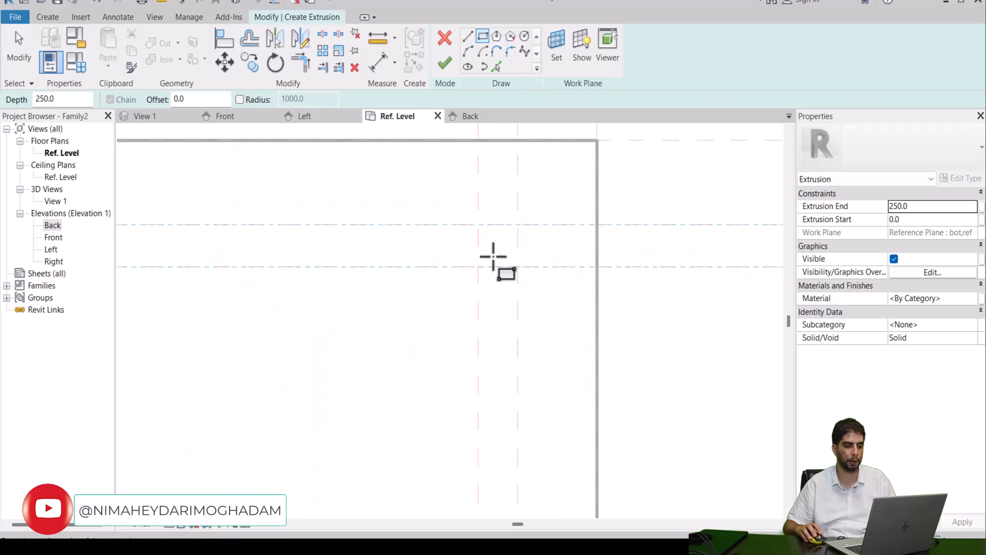
left_click(478, 224)
left_click(517, 267)
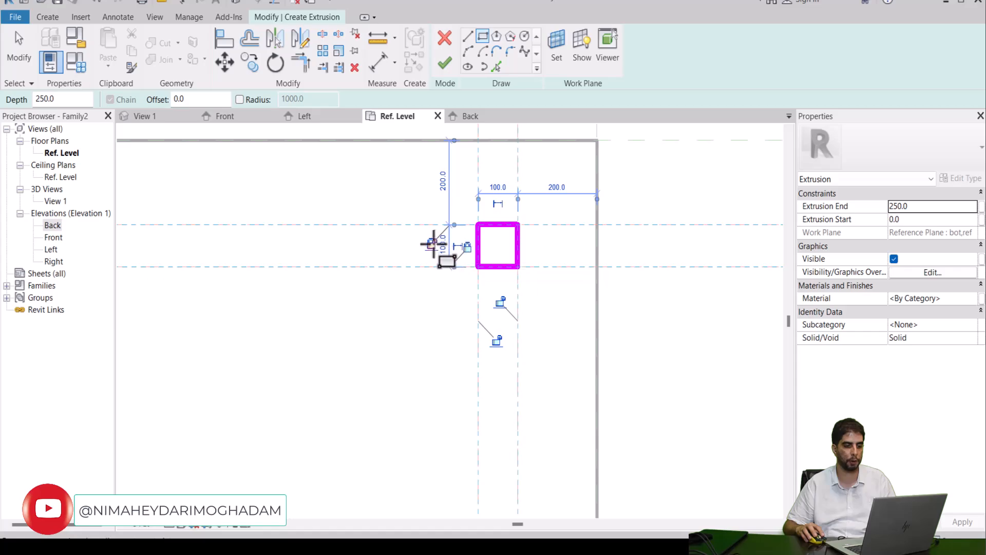
left_click(500, 303)
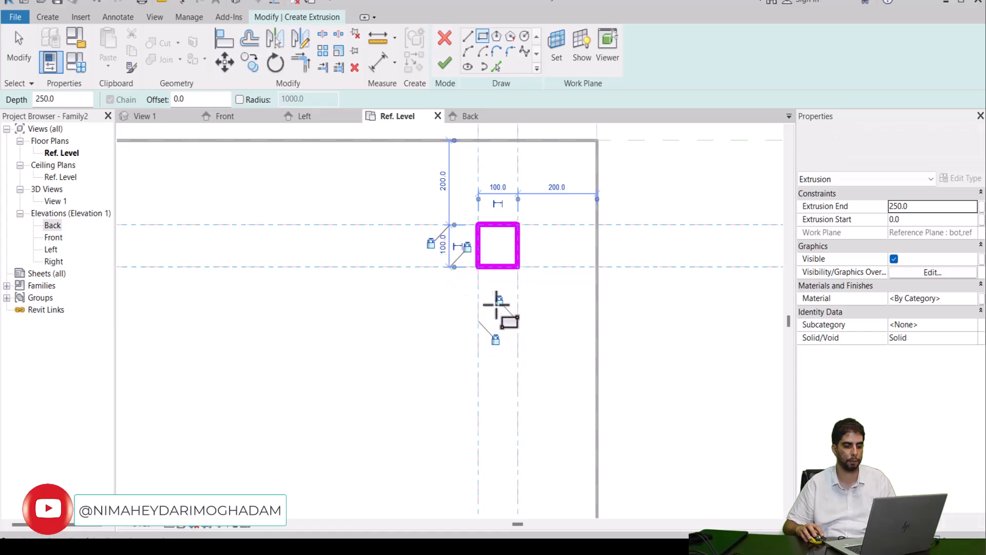
Step: Sketch a third column square at the lower-right crossing of the red reference planes and lock its four sides to them
scroll(429, 308, "down", 3)
middle_click_drag(403, 396, 381, 130)
scroll(409, 363, "up", 2)
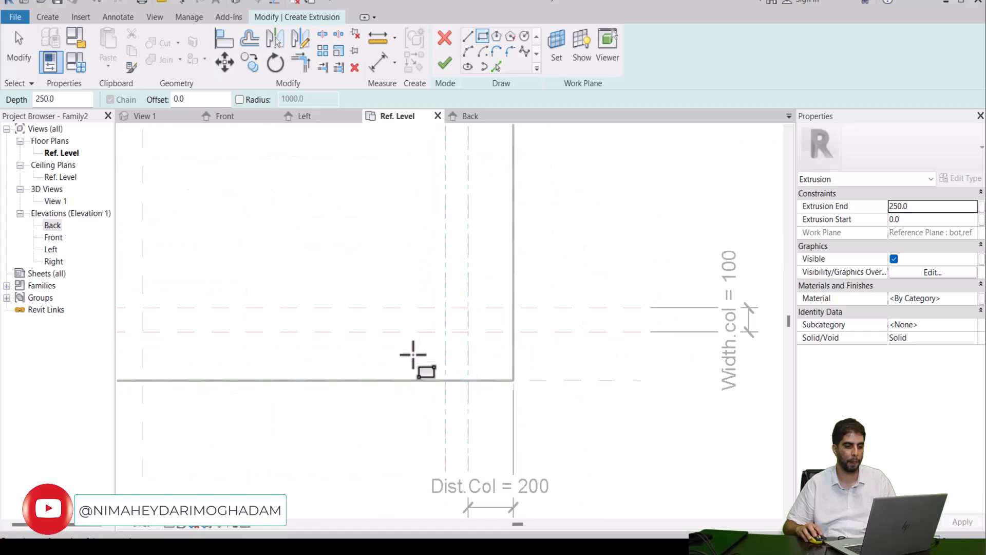
left_click(445, 308)
left_click(468, 331)
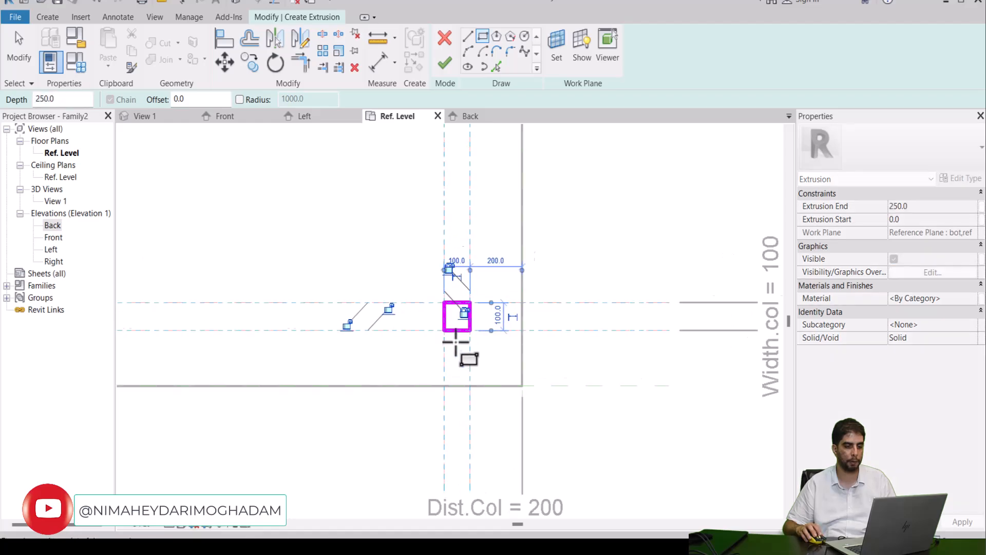
scroll(458, 346, "up", 2)
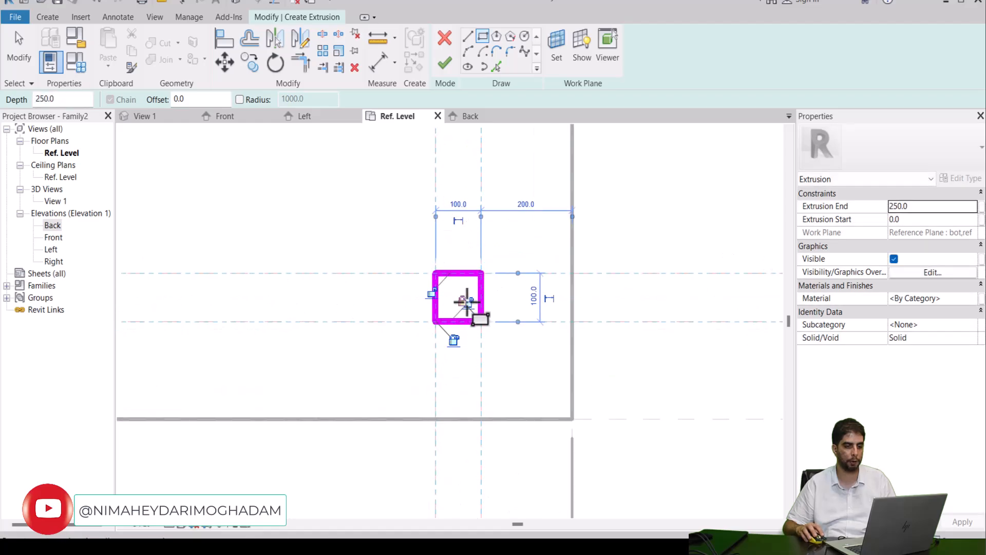
scroll(465, 300, "up", 2)
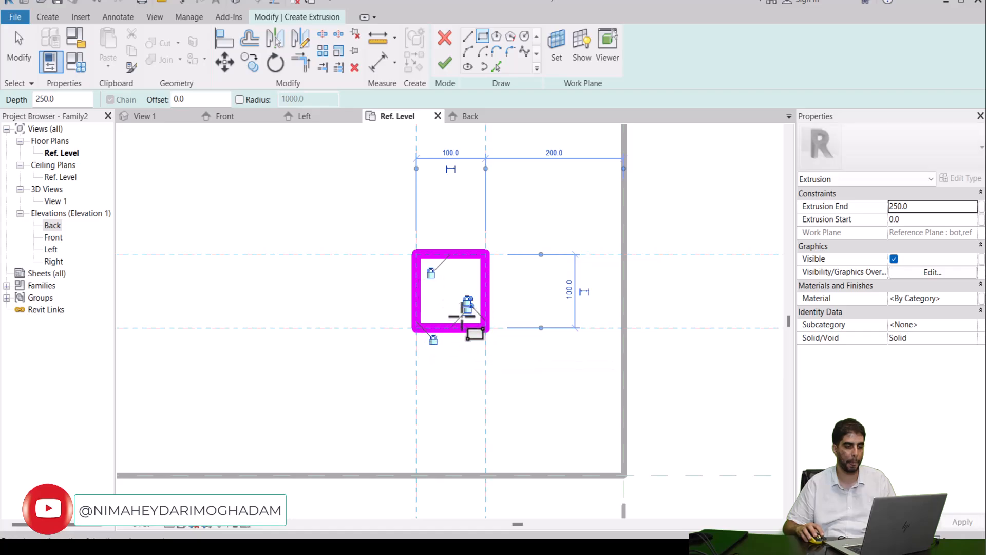
scroll(468, 302, "up", 2)
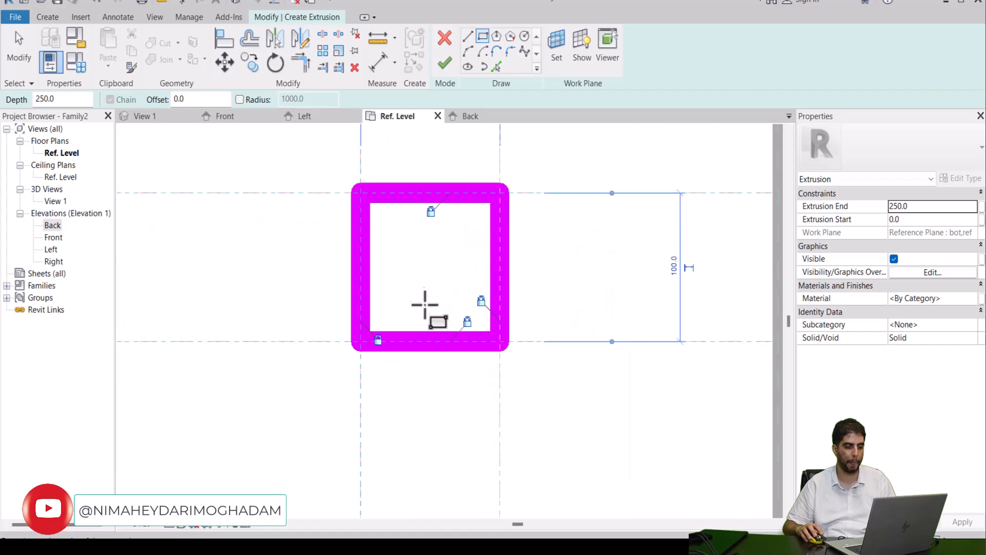
Step: Sketch the fourth column square at the lower-left crossing of the red reference planes, lock its four sides, and leave the rectangle tool
scroll(419, 268, "down", 8)
mouse_move(325, 281)
middle_mouse_down()
mouse_move(632, 327)
mouse_move(965, 334)
middle_mouse_up()
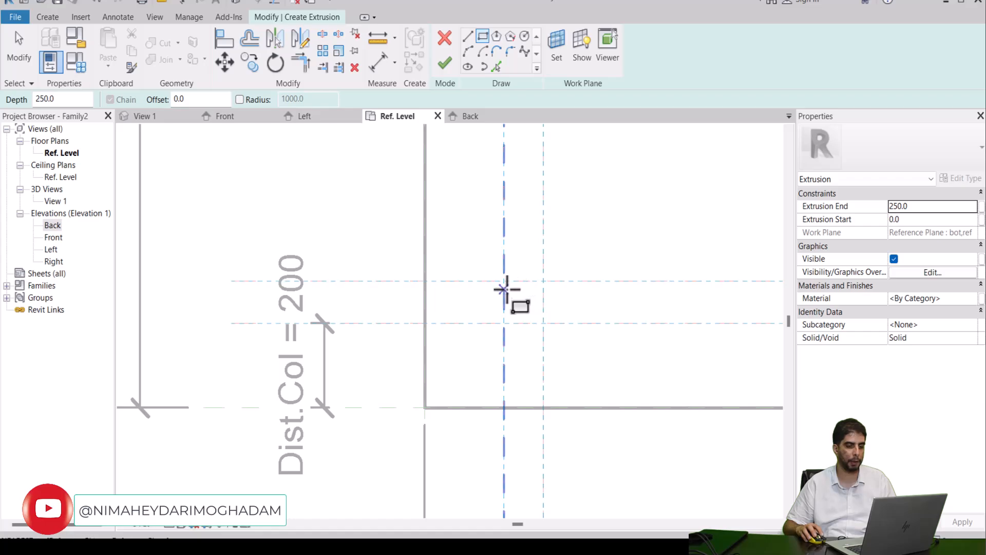
left_click(503, 280)
left_click(543, 323)
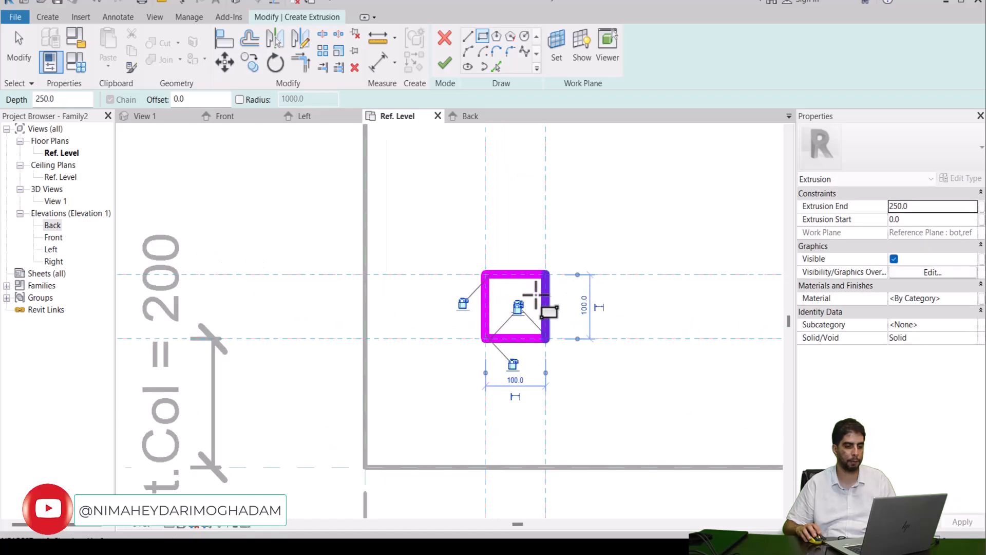
scroll(522, 304, "up", 5)
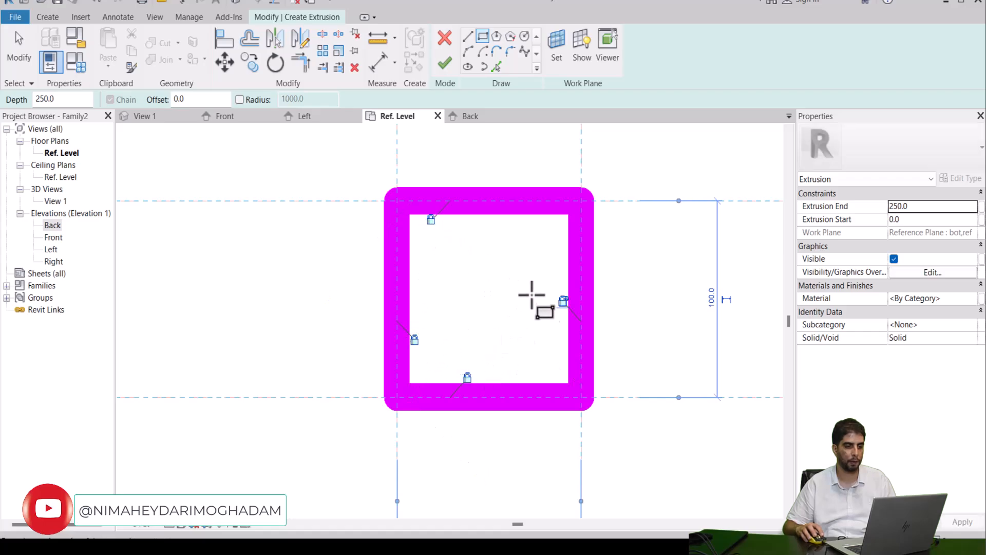
scroll(515, 295, "down", 4)
scroll(504, 302, "down", 5)
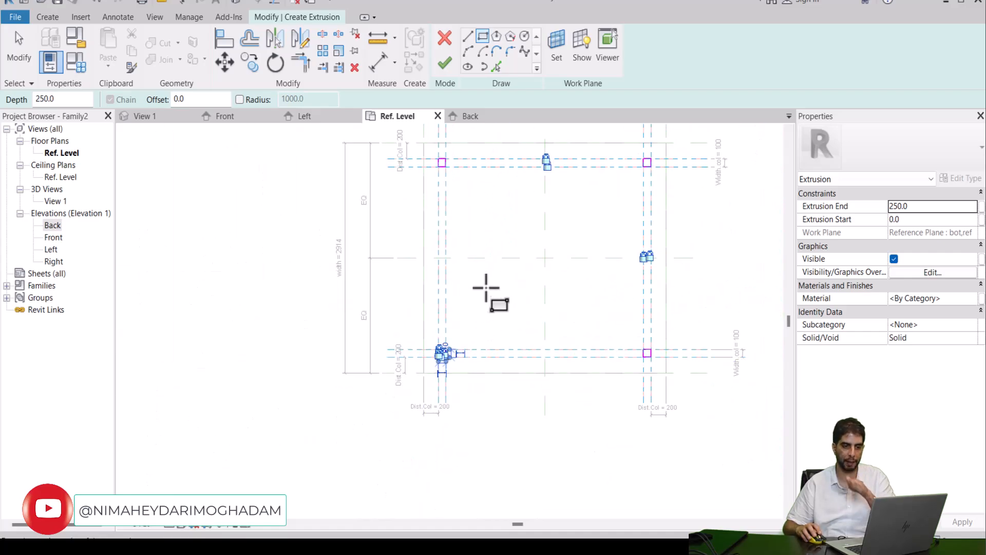
right_click(495, 286)
left_click(504, 294)
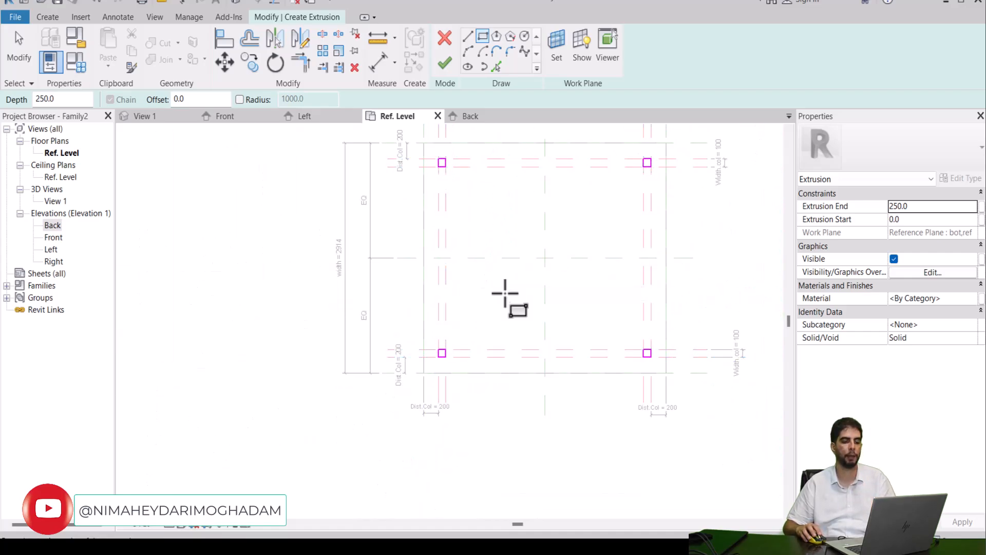
key("Escape")
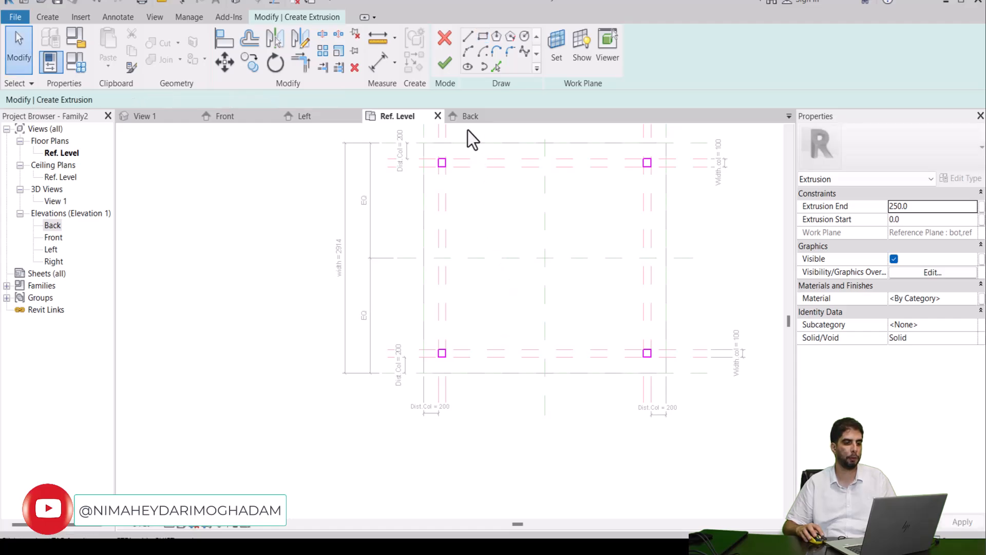
Step: Examine in the Back elevation where the column sketch lines and their alignment locks sit relative to the slab and red reference planes
left_click(469, 117)
scroll(279, 356, "up", 2)
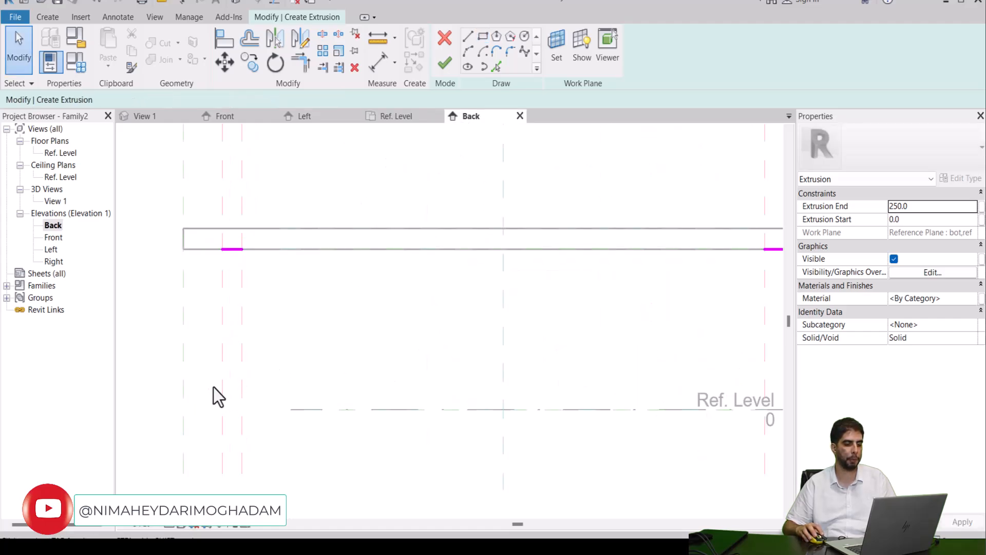
scroll(233, 341, "up", 2)
left_click(242, 268)
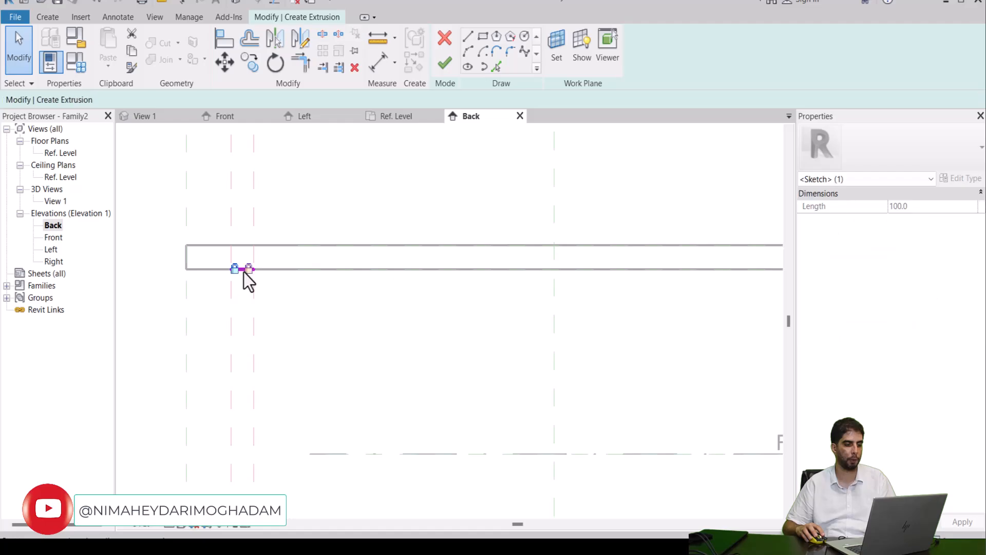
scroll(252, 285, "down", 2)
scroll(537, 293, "up", 2)
scroll(571, 272, "up", 2)
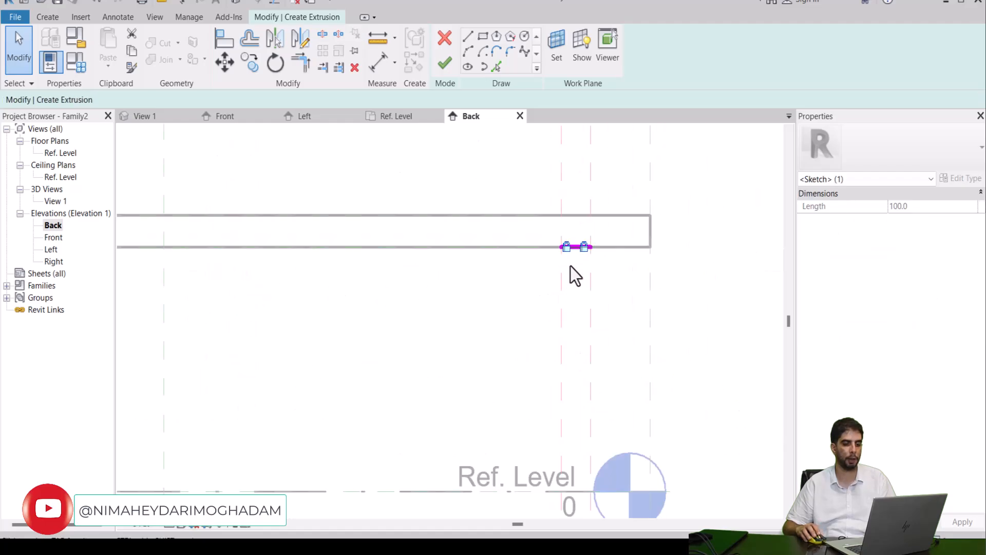
left_click(601, 241)
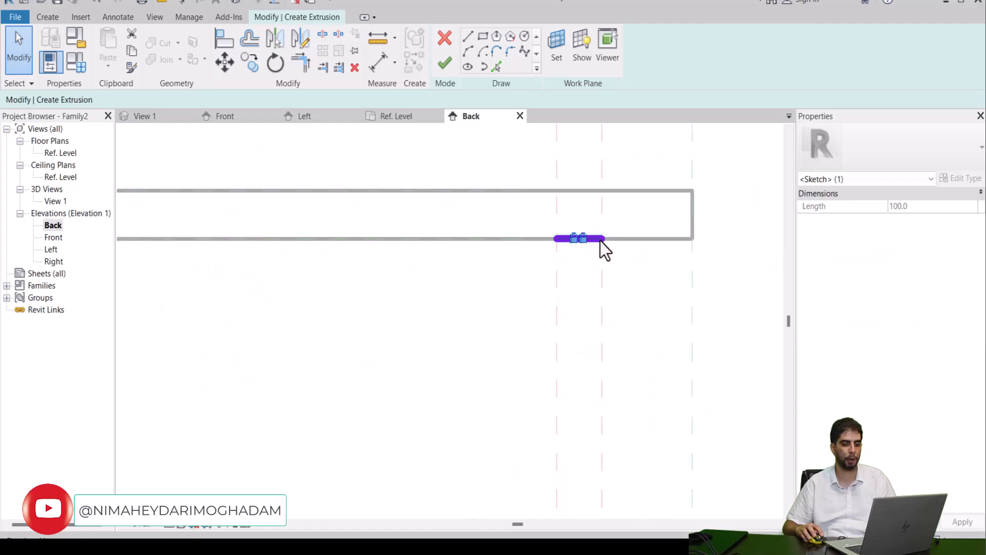
scroll(586, 245, "down", 3)
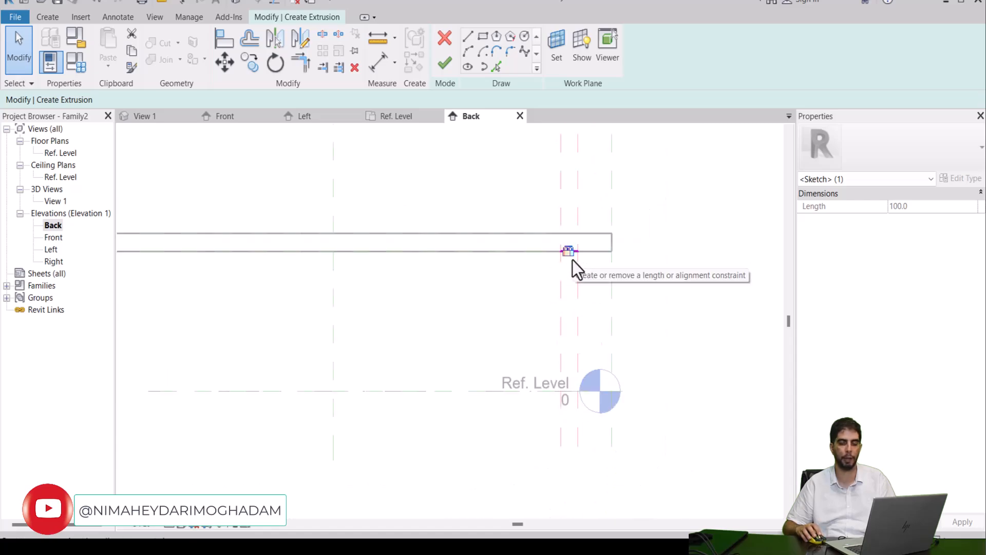
middle_click_drag(572, 260, 589, 306)
scroll(587, 309, "down", 2)
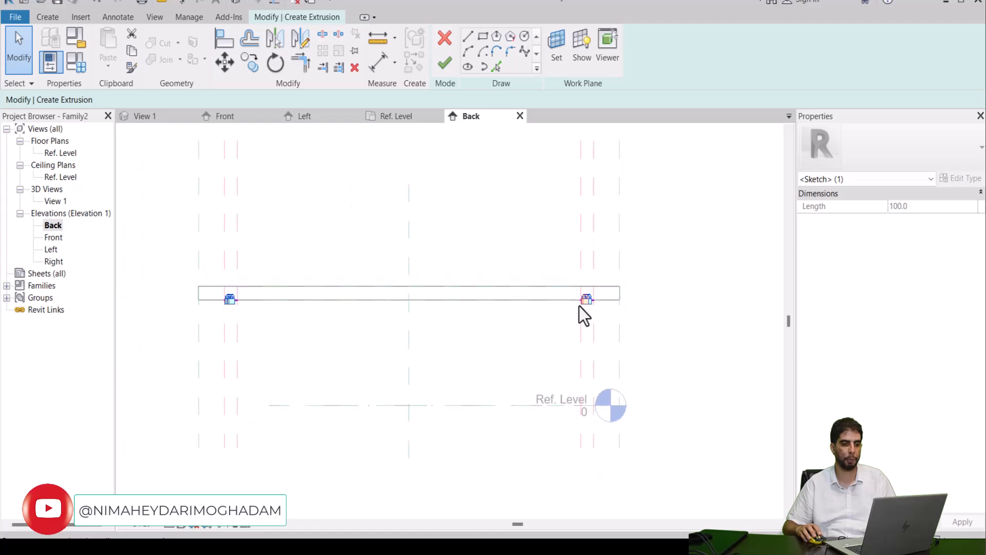
Step: Finish the column extrusion with a 250 depth and change its work plane to Level : Ref. Level
left_click(445, 64)
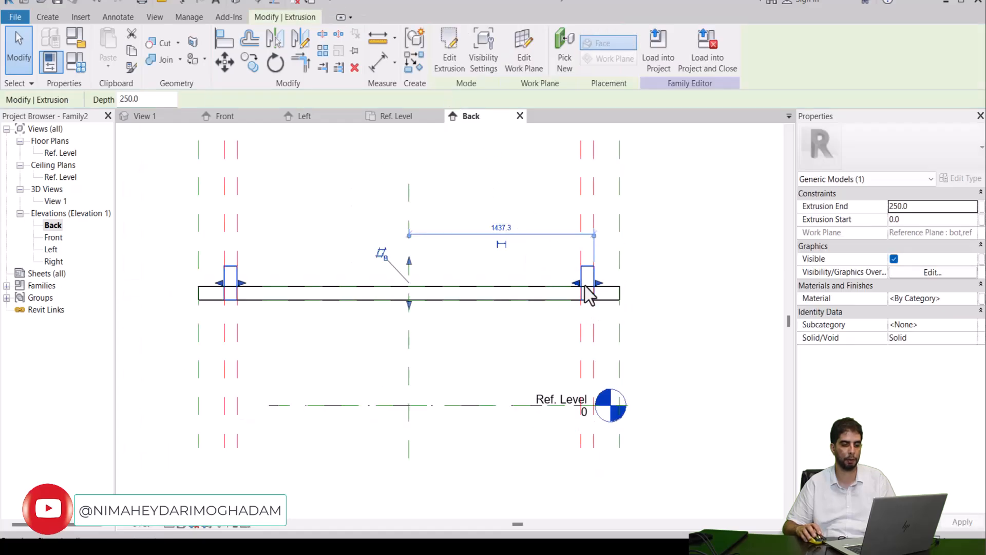
scroll(580, 267, "up", 1)
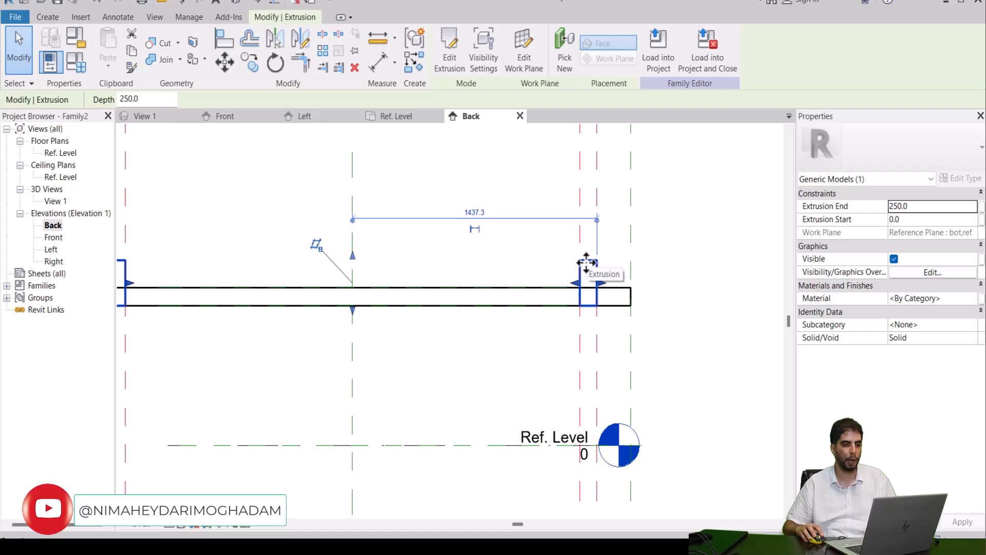
scroll(547, 227, "down", 1)
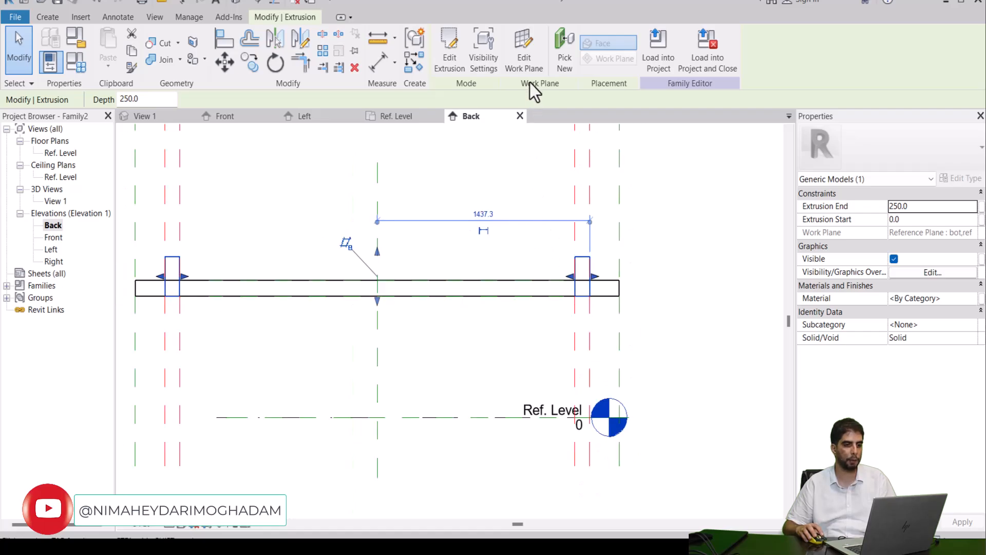
left_click(528, 67)
left_click(212, 249)
left_click(180, 260)
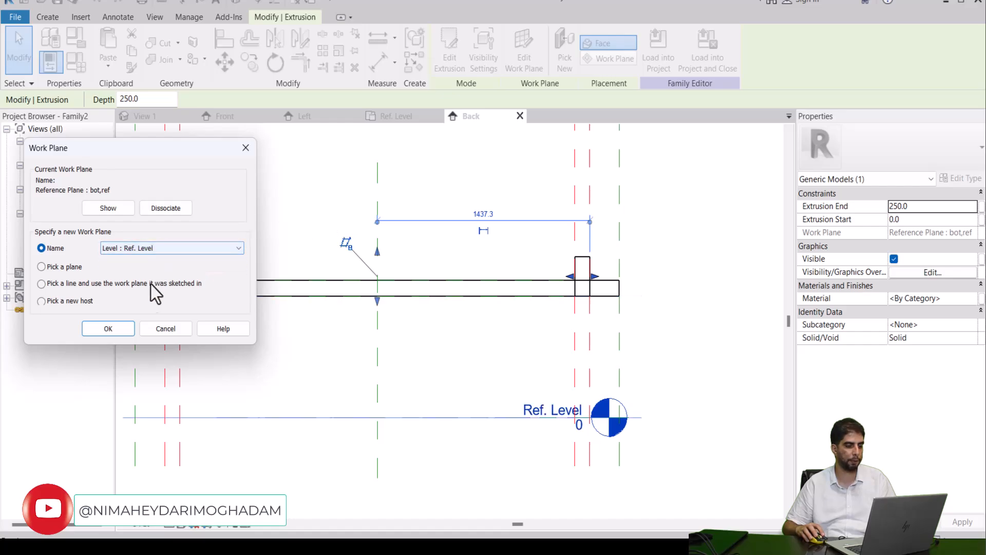
left_click(103, 329)
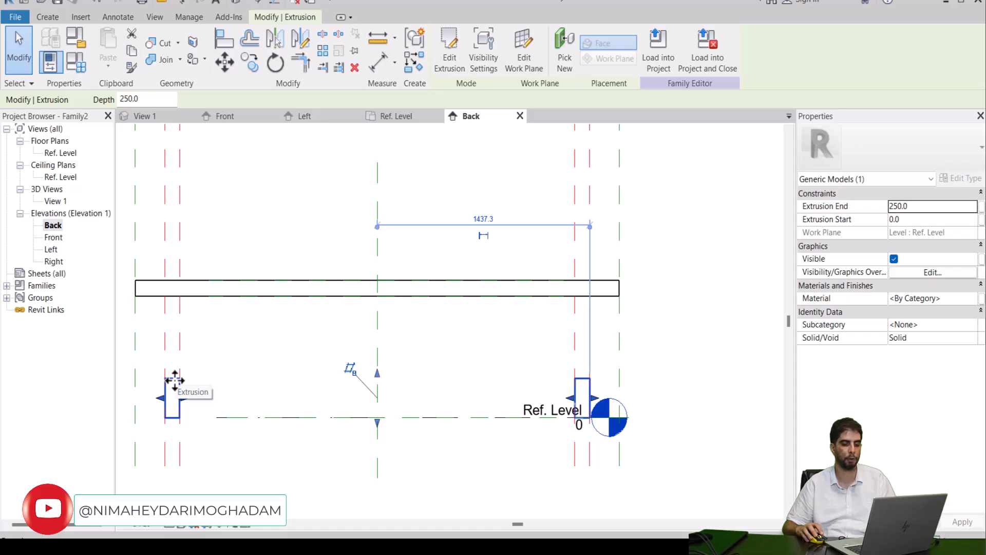
Step: Align the tops of the column extrusion to the slab's underside in the Back elevation
scroll(368, 374, "up", 5)
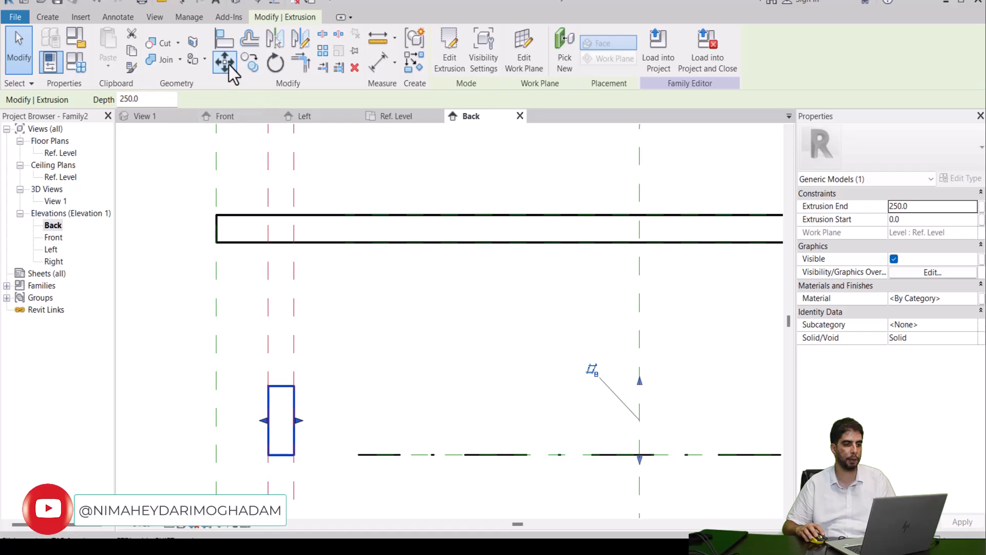
left_click(228, 47)
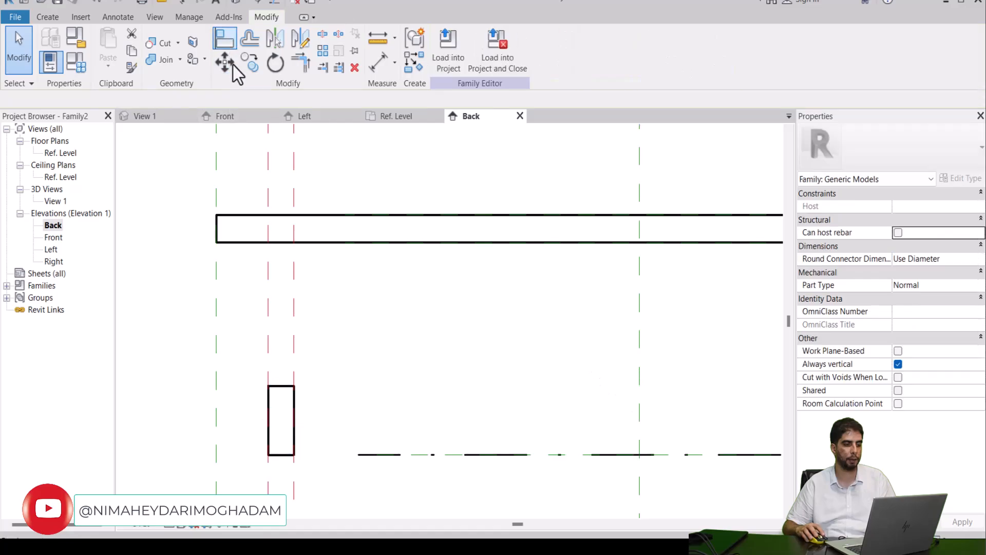
left_click(276, 244)
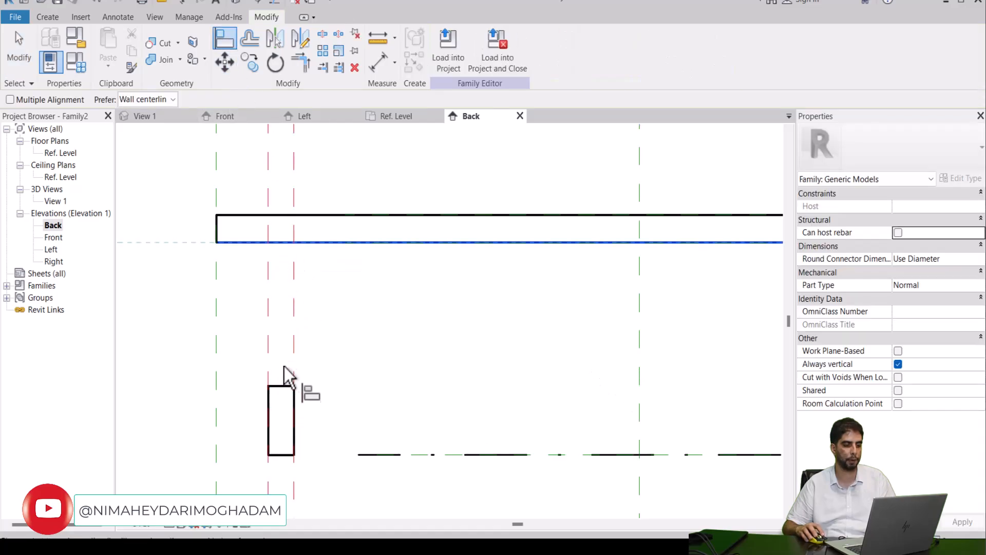
left_click(277, 385)
scroll(304, 341, "down", 4)
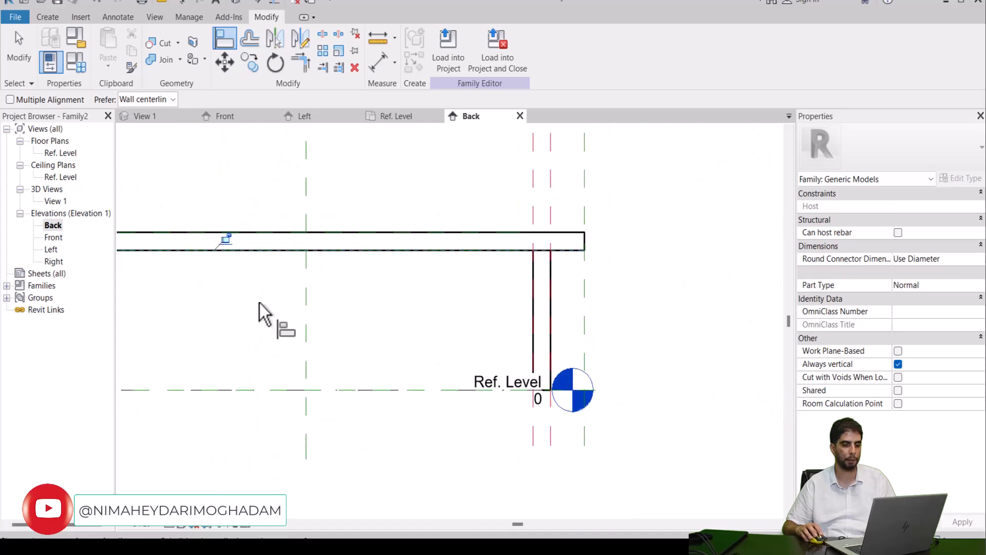
key("Escape")
key("Escape")
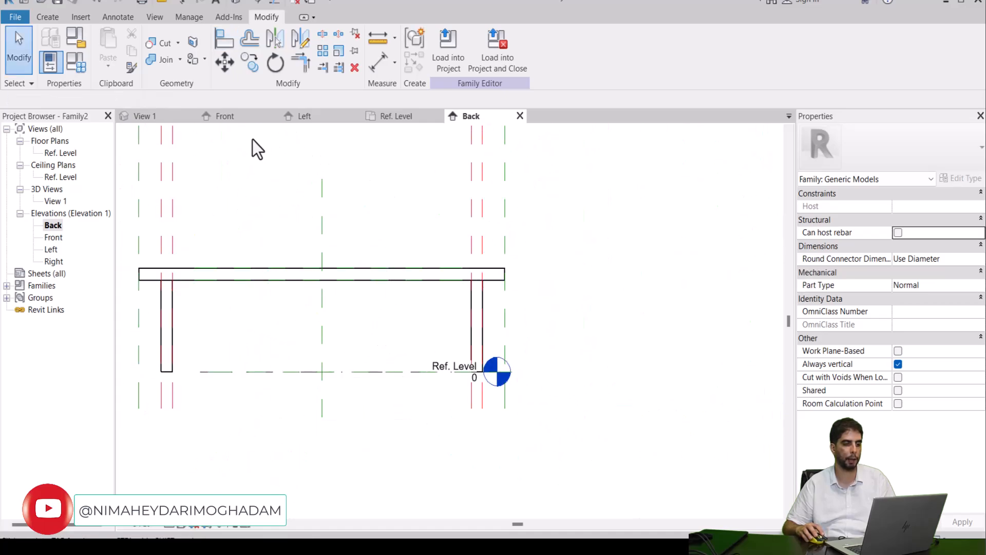
Step: Show the family in 3D View 1 with the Shaded visual style and look over the slab and four columns
left_click(165, 121)
scroll(529, 303, "down", 3)
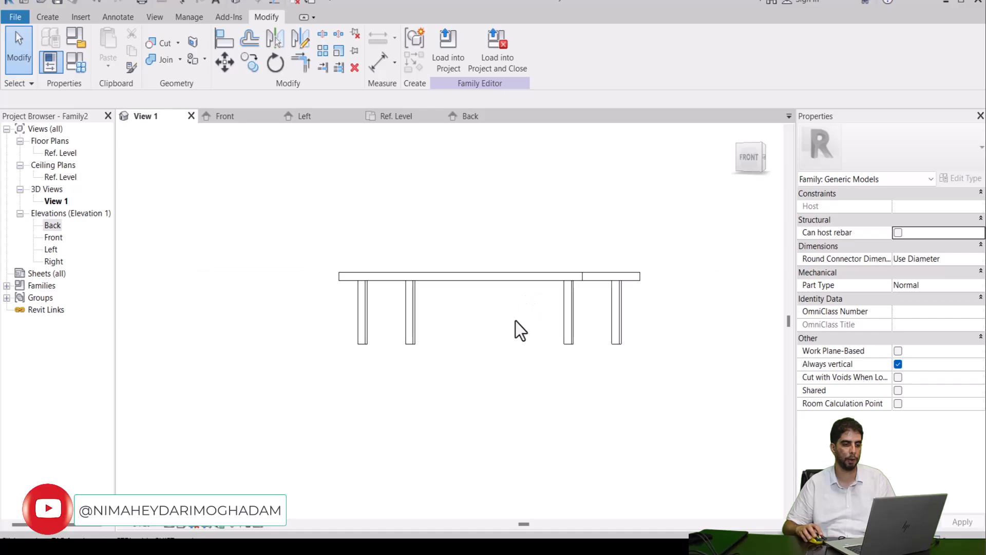
middle_click_drag(491, 343, 556, 411, "shift")
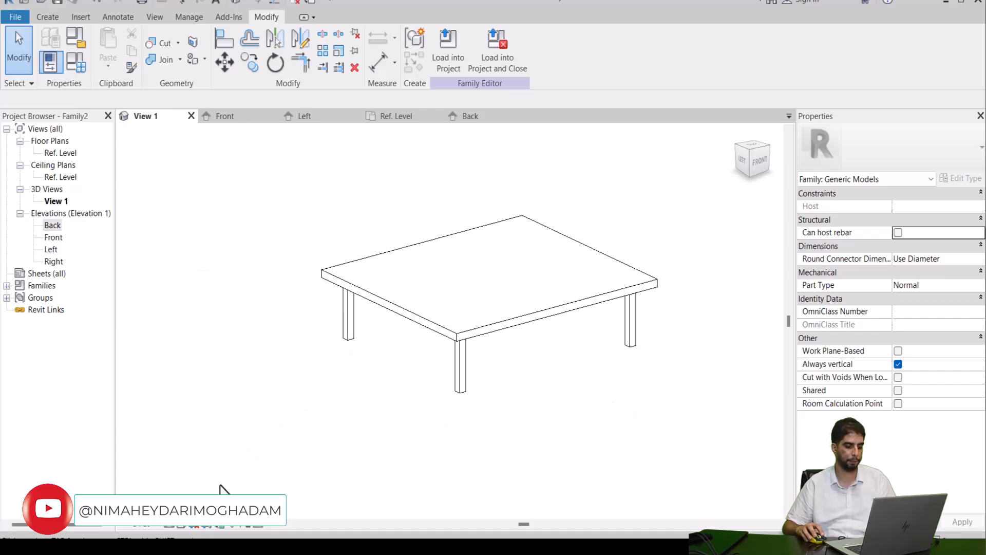
left_click(180, 524)
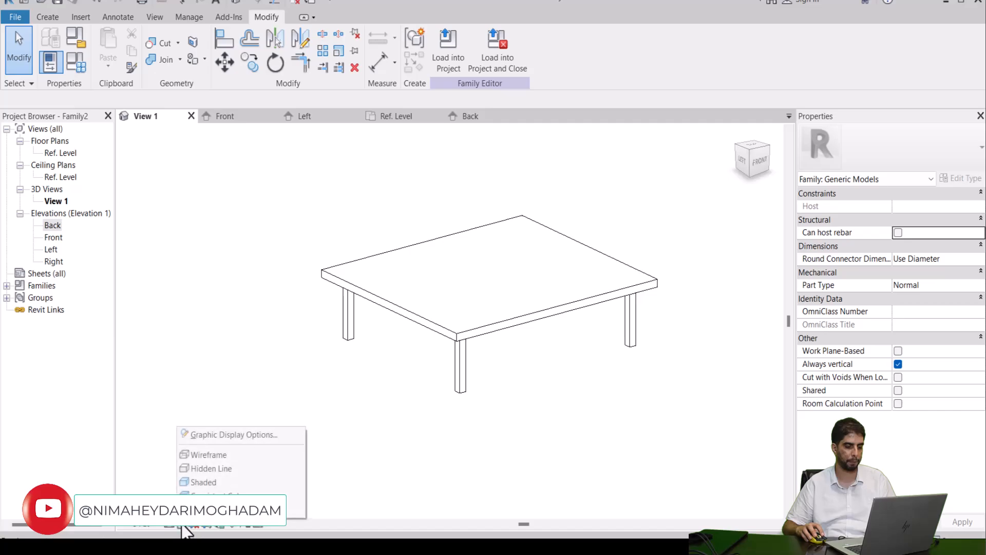
left_click(208, 482)
scroll(396, 303, "down", 2)
middle_click_drag(559, 390, 678, 412)
scroll(298, 353, "up", 5)
scroll(638, 384, "down", 4)
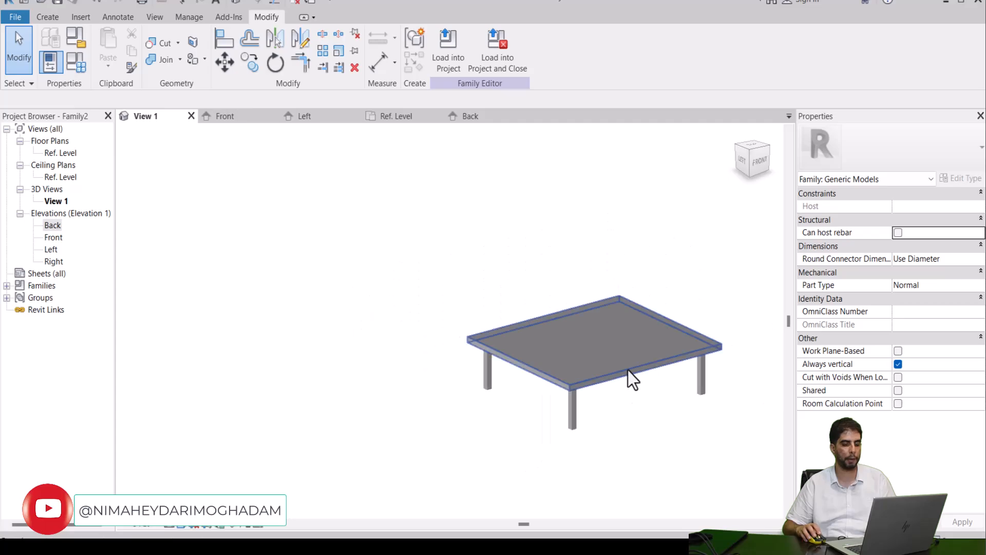
middle_click_drag(624, 374, 470, 368)
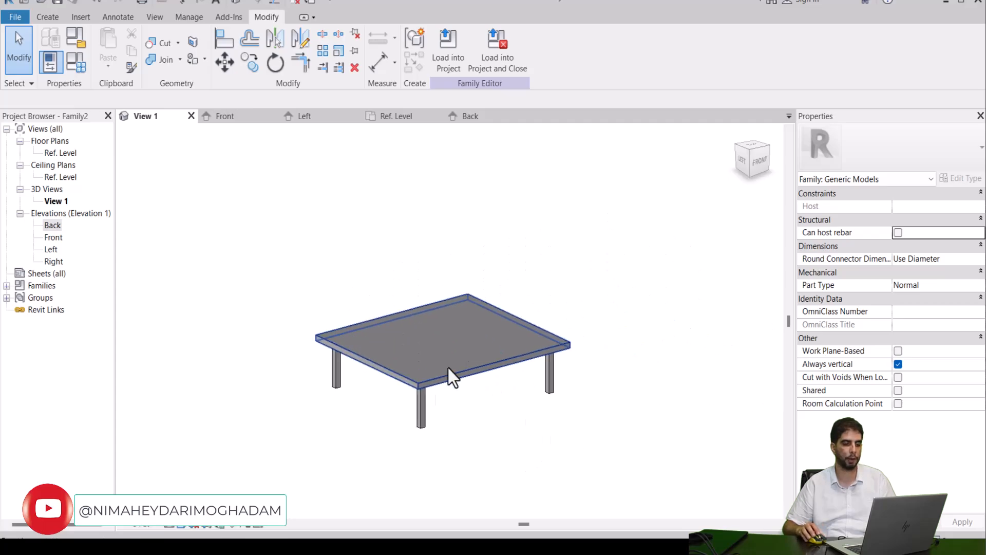
scroll(430, 395, "up", 2)
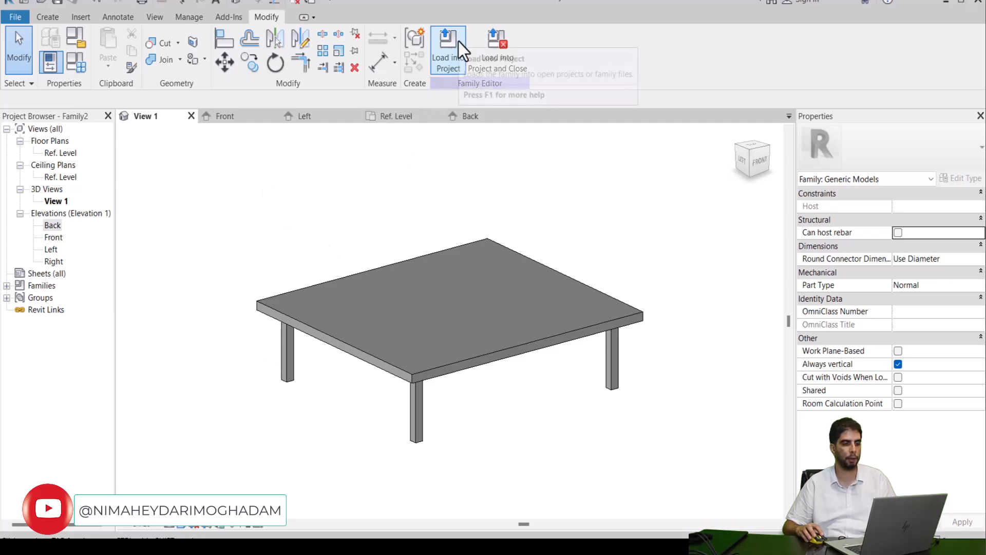
Step: Try to load the family into a project
left_click(448, 51)
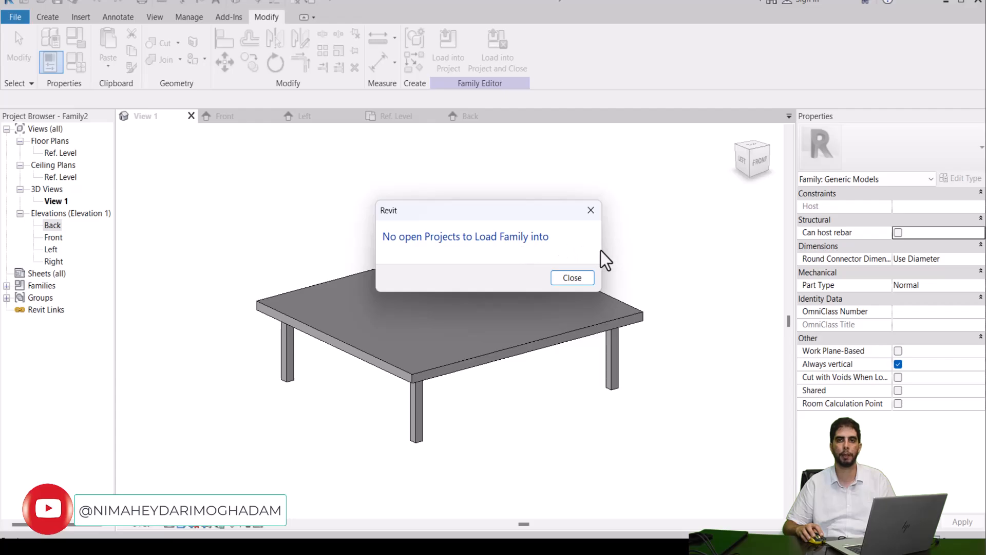
left_click(585, 282)
scroll(514, 290, "down", 3)
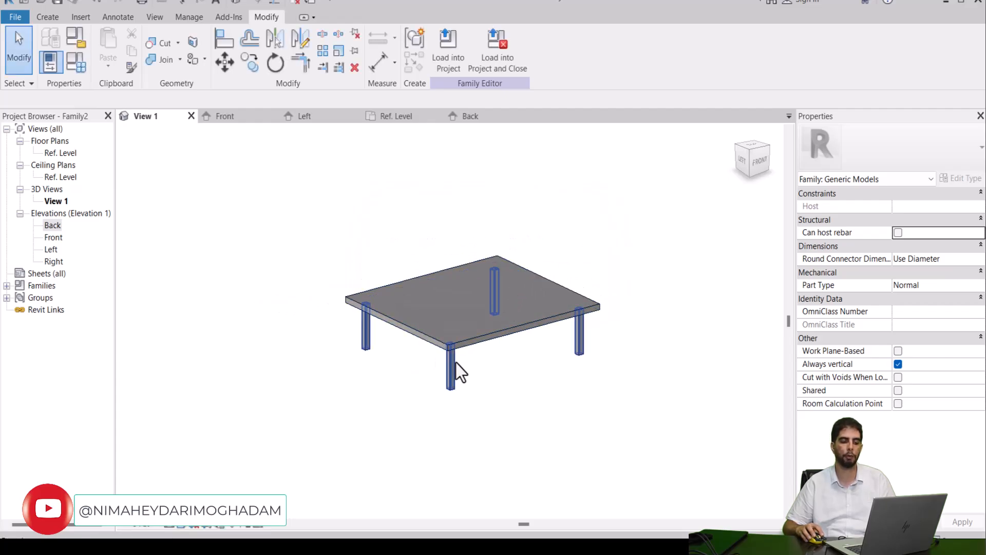
middle_click_drag(533, 255, 374, 307)
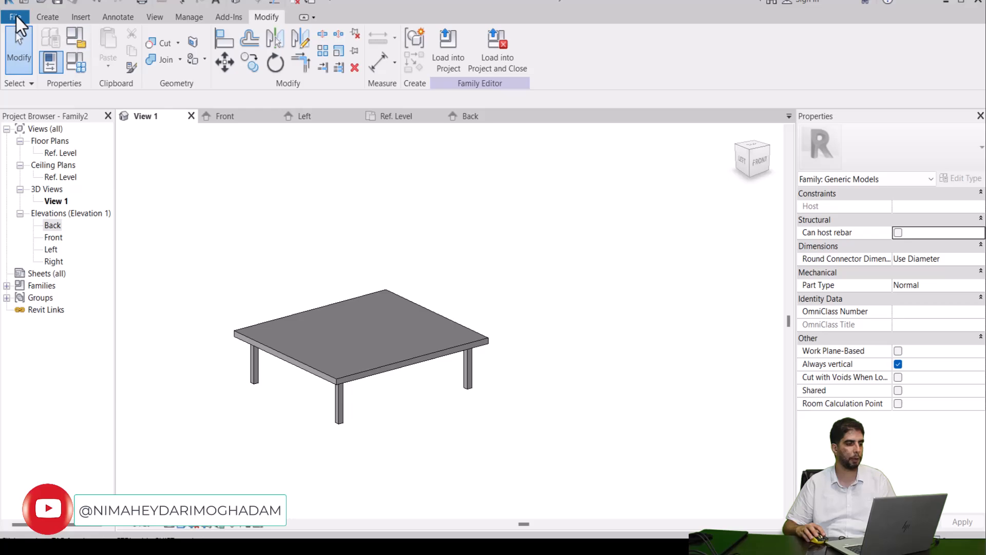
Step: Create a new project from the Metric-Architectural Template
left_click(17, 17)
mouse_move(40, 80)
left_click(236, 128)
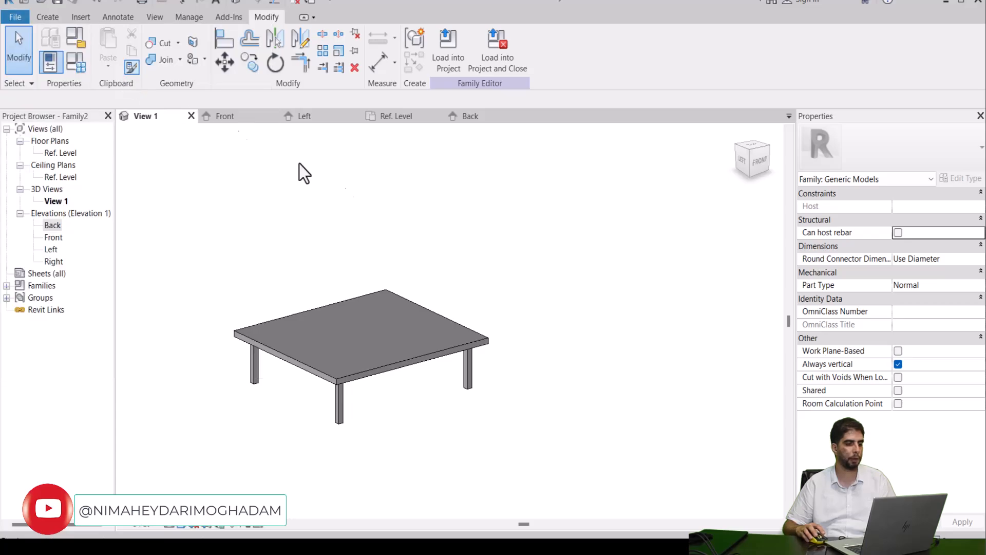
left_click(467, 180)
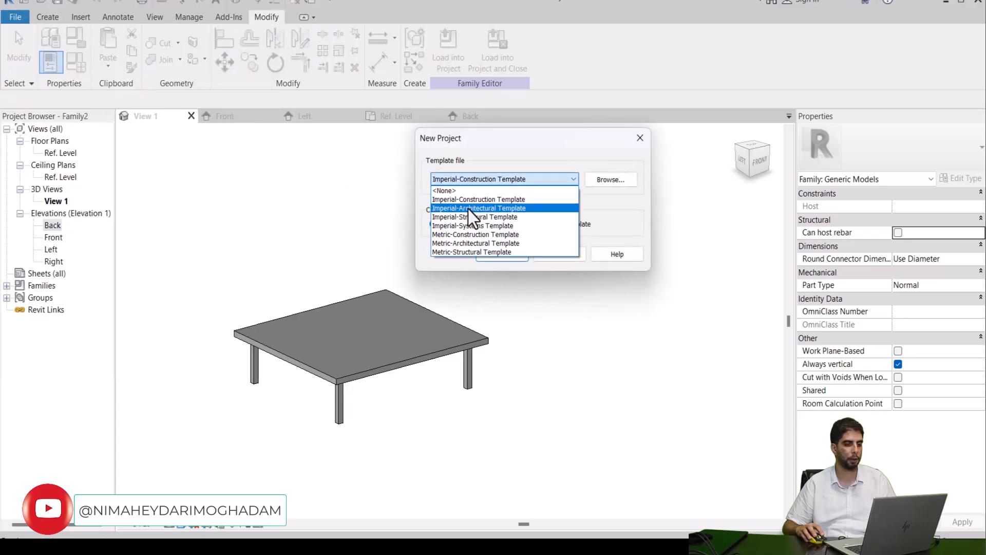
left_click(468, 243)
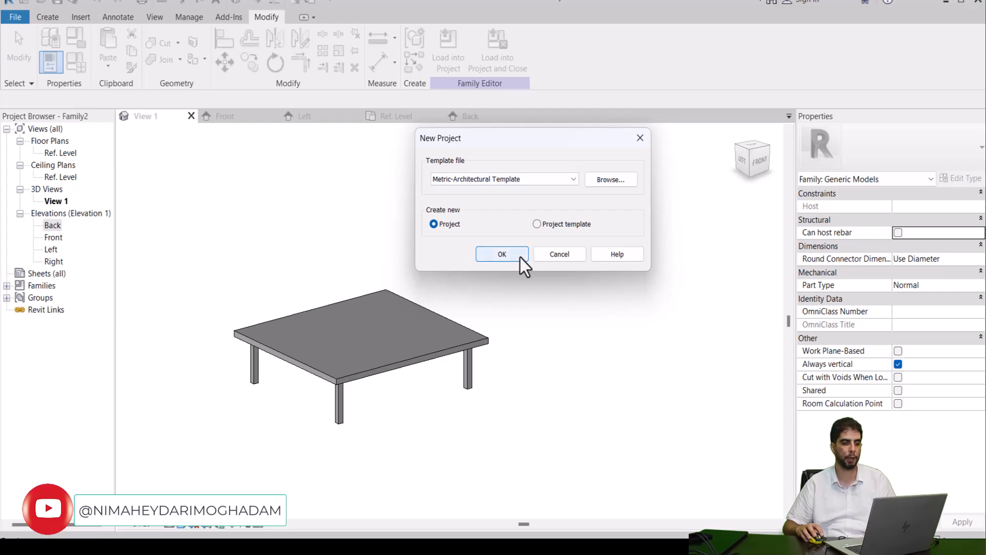
left_click(519, 257)
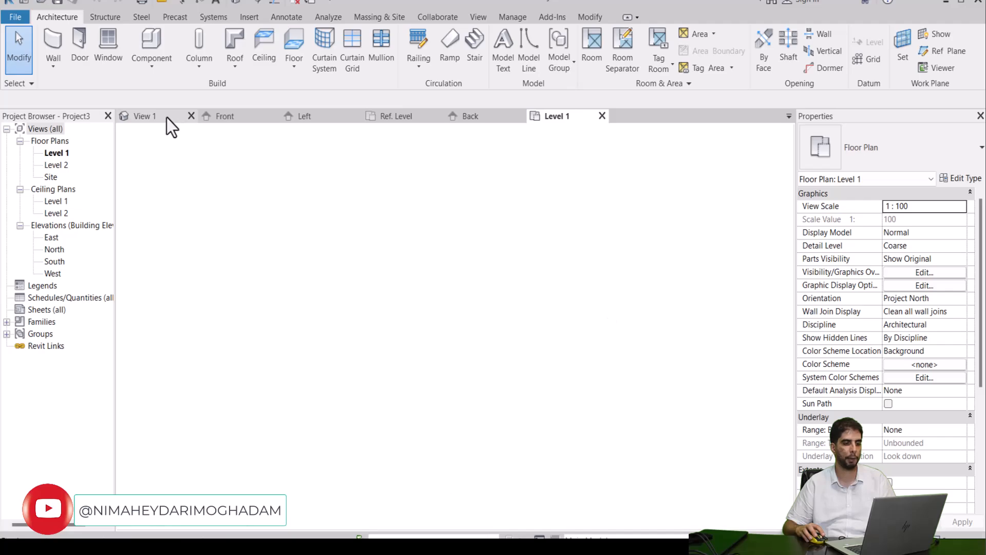
Step: Load Family2 into the new project and place one instance on Level 1 between the elevation markers
left_click(166, 117)
left_click(368, 340)
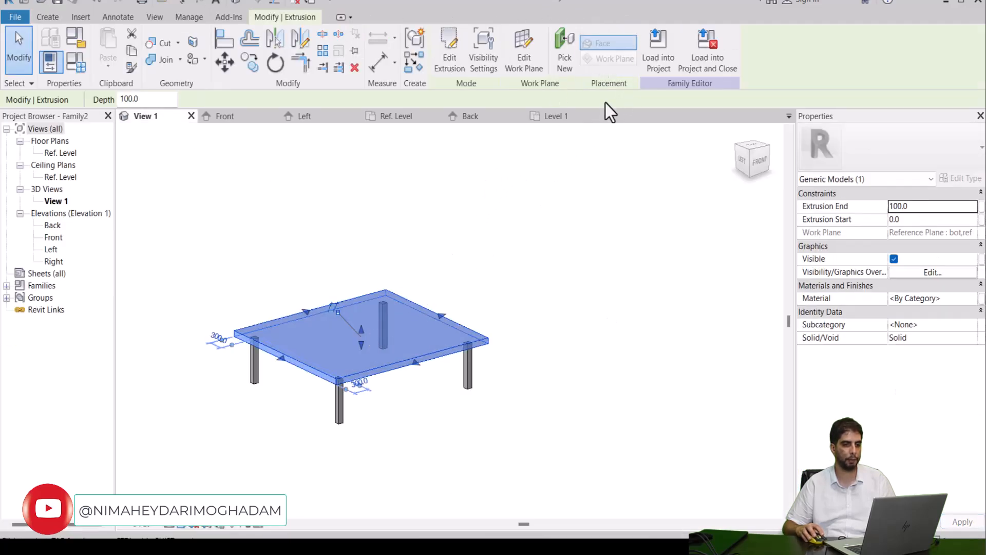
left_click(655, 42)
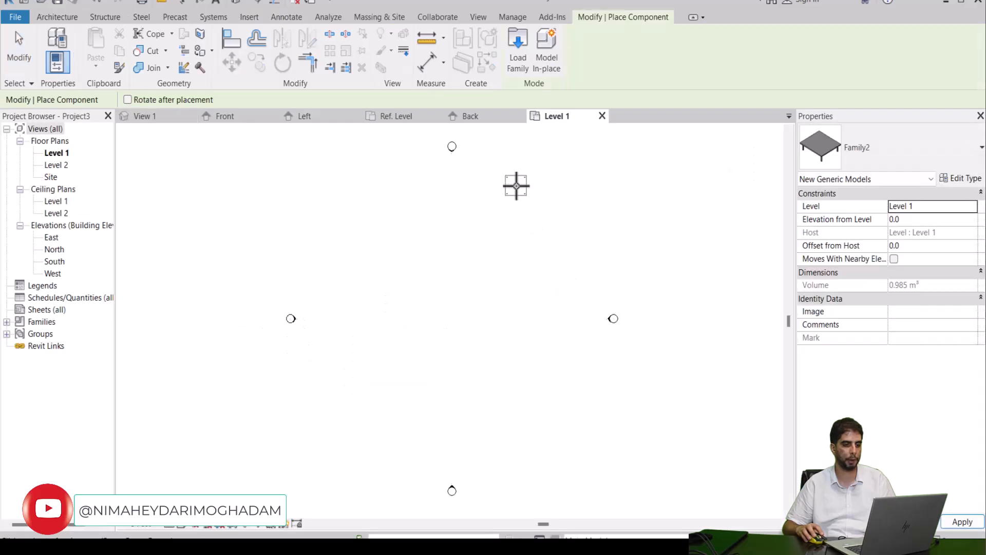
left_click(473, 275)
right_click(464, 184)
left_click(486, 193)
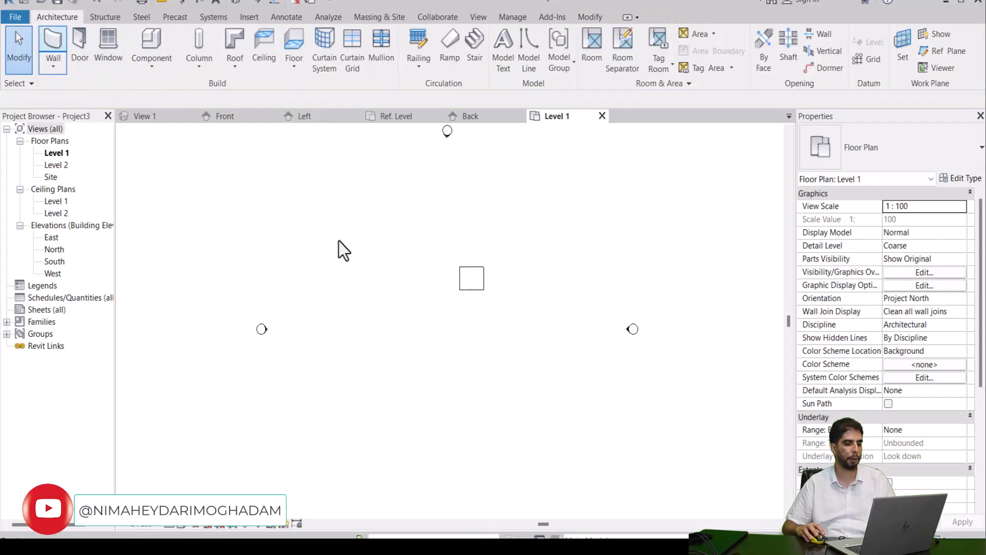
Step: Draw two chained Generic - 200mm walls forming a corner along the table's north and east sides, the first 10000 mm long
left_click(433, 245)
left_click(506, 245)
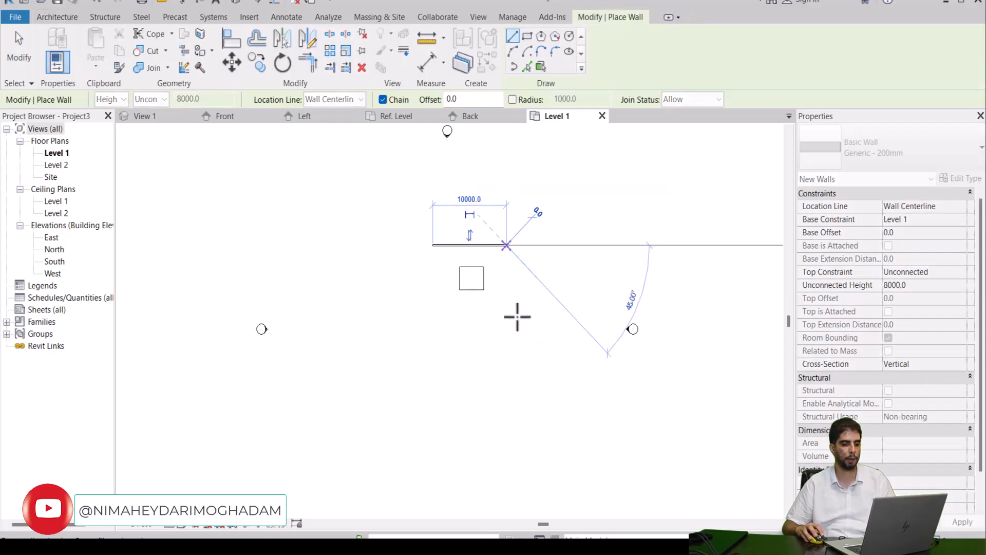
left_click(506, 323)
key("Escape")
key("Escape")
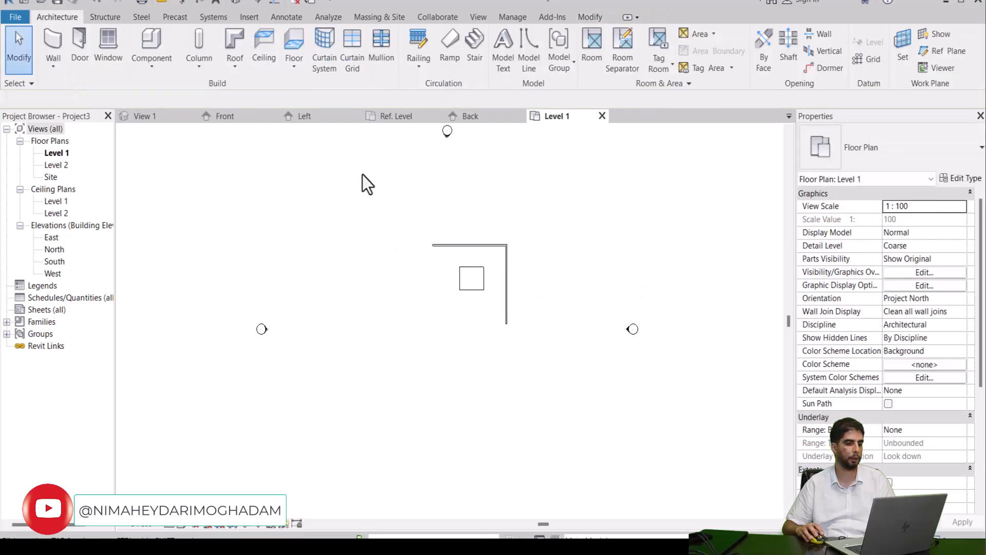
Step: Open the project's default 3D view, bring the table into view, and apply the Shaded visual style
left_click(235, 3)
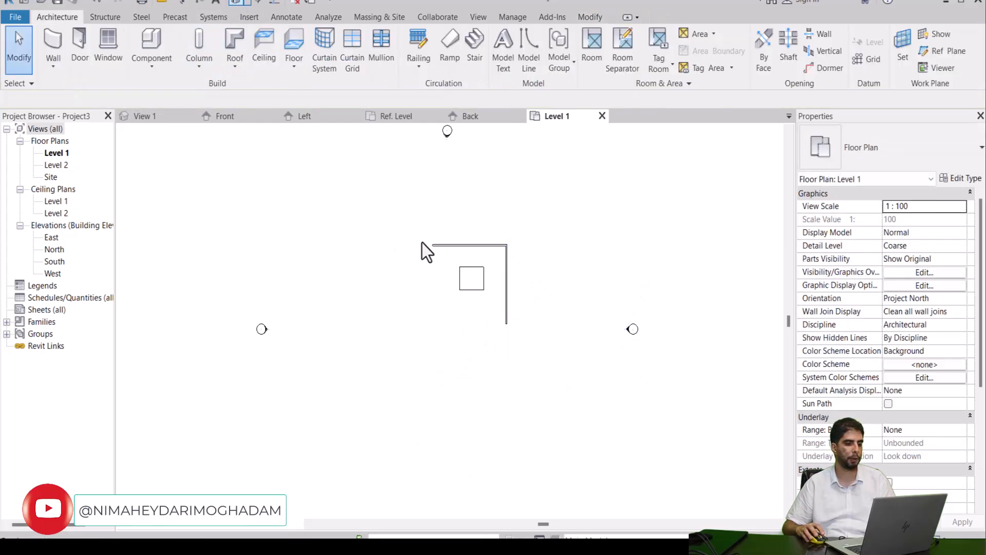
middle_click_drag(492, 359, 718, 355, "shift")
scroll(469, 359, "up", 5)
middle_click_drag(423, 347, 489, 380)
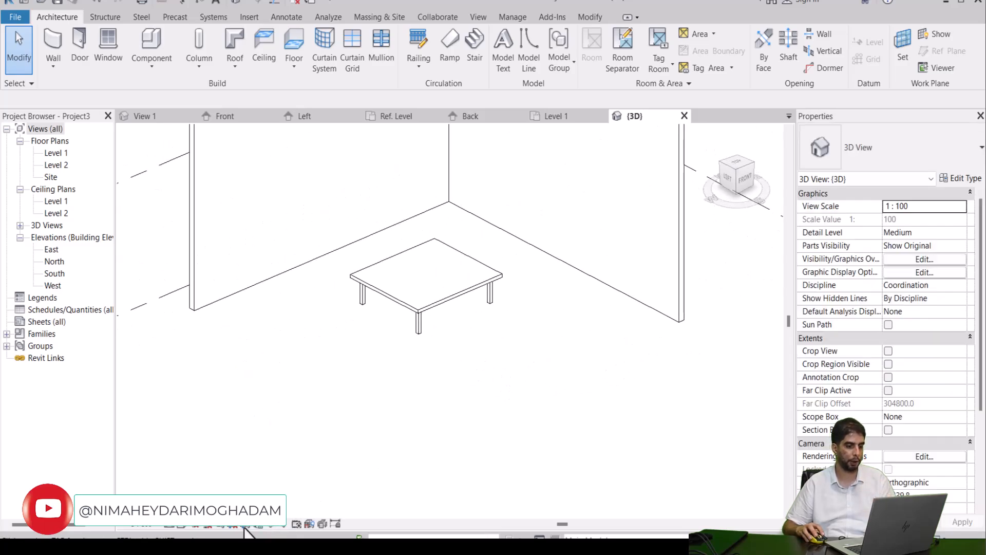
left_click(182, 523)
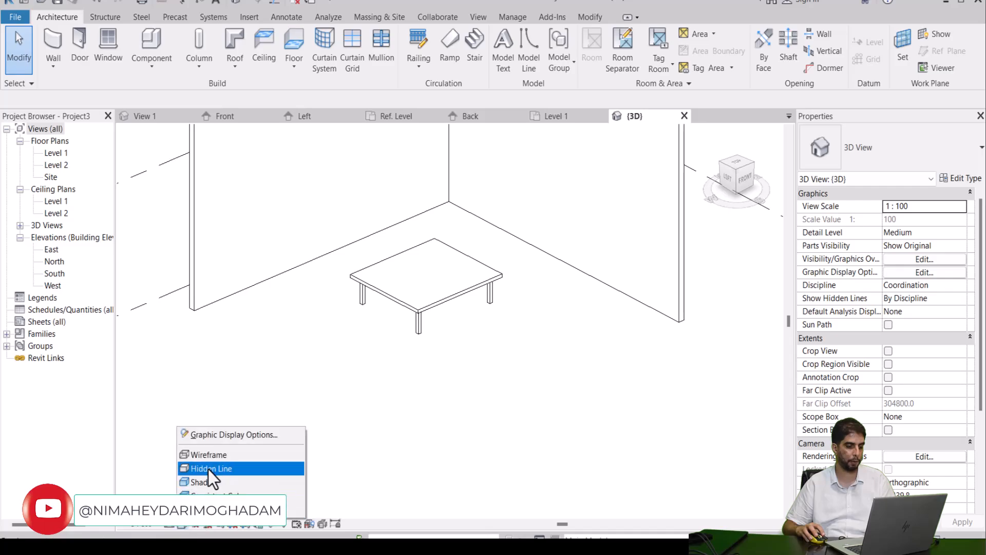
left_click(208, 479)
scroll(426, 324, "up", 5)
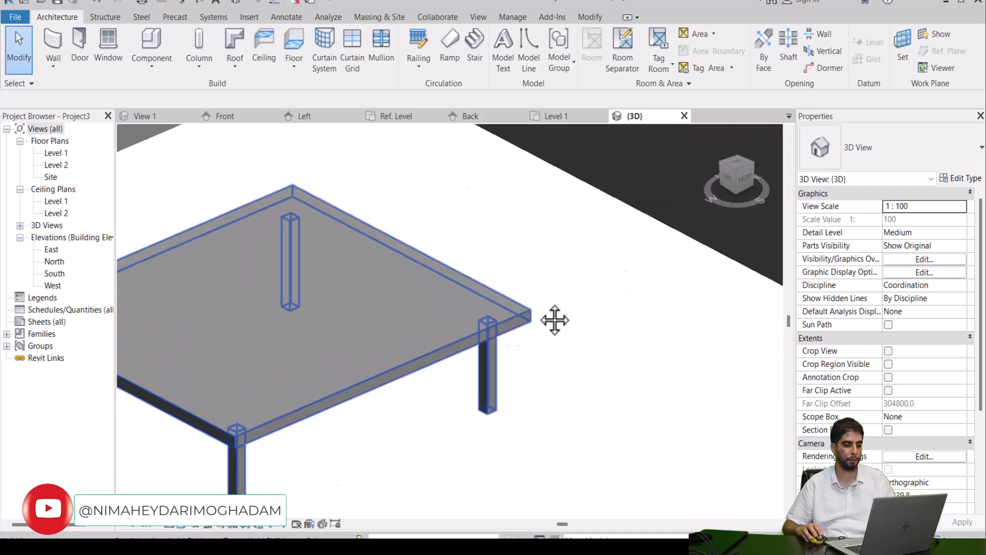
scroll(507, 308, "down", 2)
Step: Set the table type's Dist.Col parameter to 0
left_click(513, 308)
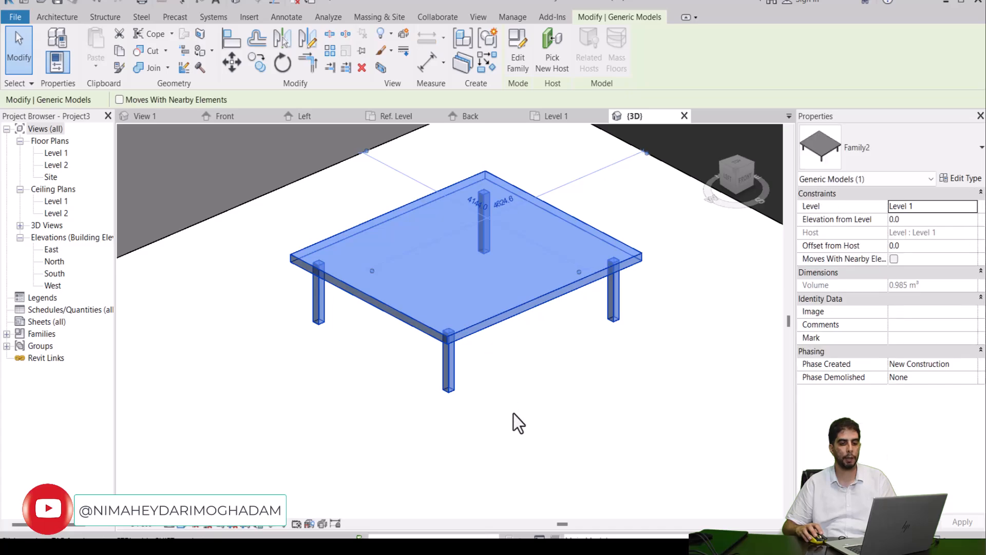
left_click(955, 178)
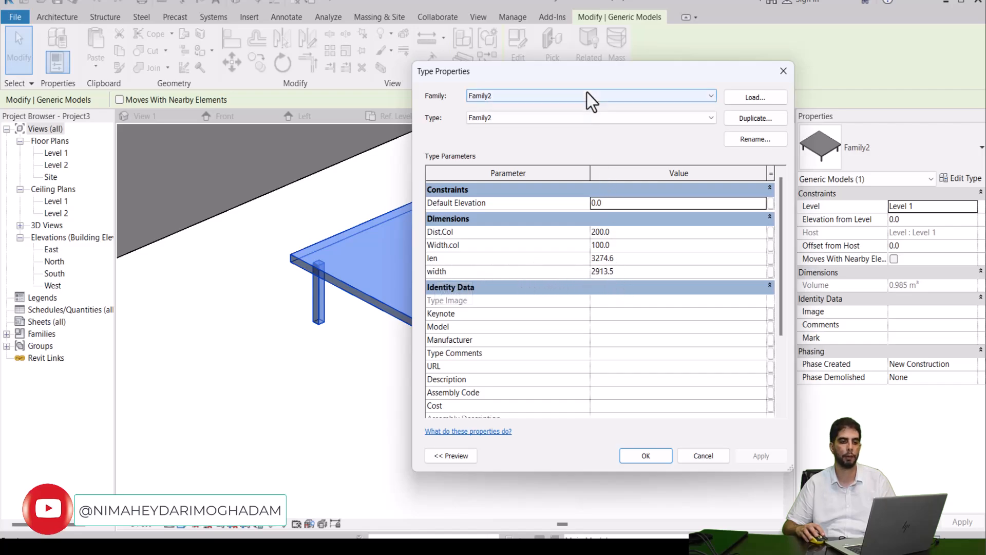
left_click_drag(585, 81, 804, 86)
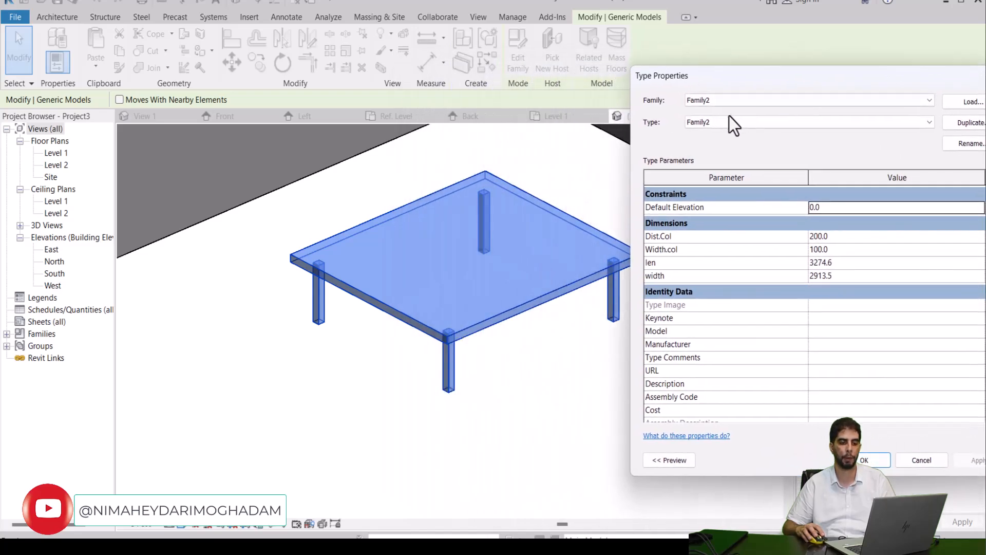
scroll(713, 181, "down", 1)
scroll(768, 230, "up", 1)
left_click(820, 238)
type("0")
left_click(875, 460)
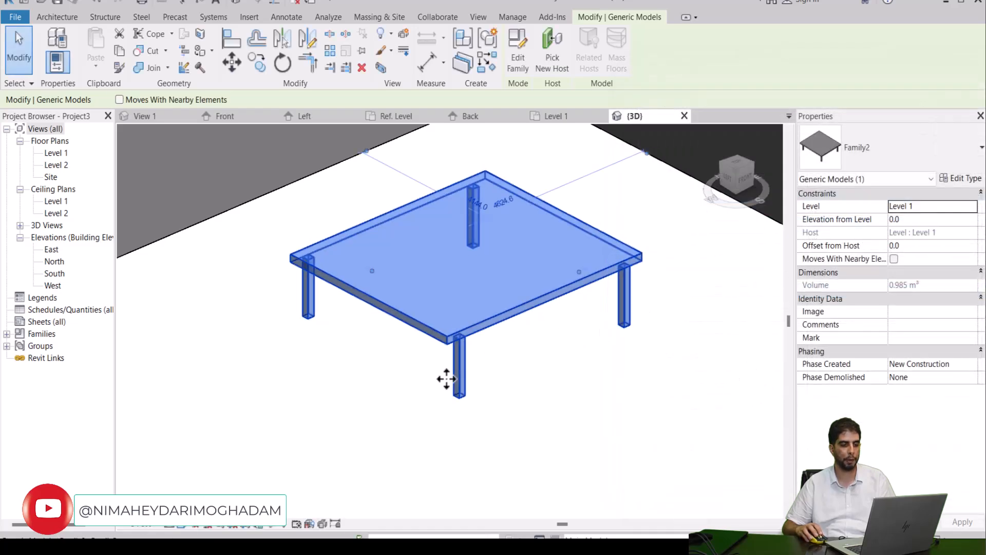
Step: Examine where the columns sit relative to the slab's edges and corners in the 3D view
scroll(482, 339, "up", 3)
scroll(482, 339, "up", 4)
scroll(482, 294, "down", 5)
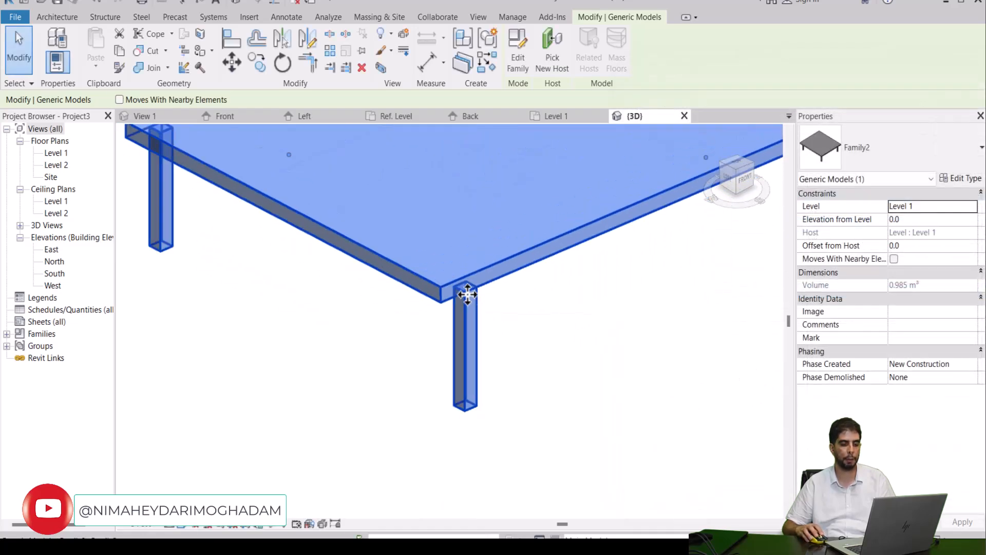
left_click(537, 308)
scroll(541, 348, "up", 1)
scroll(487, 346, "up", 4)
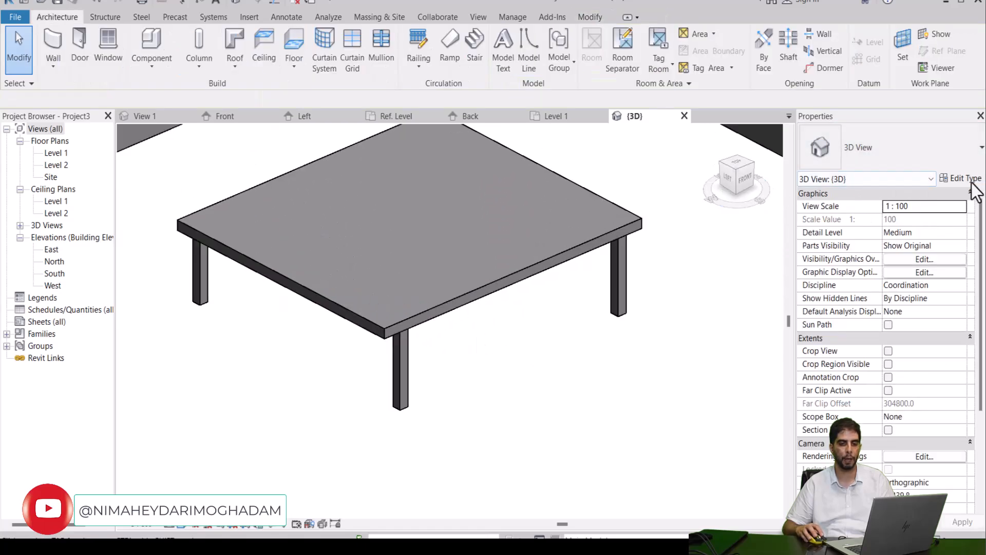
Step: Set the table type's Width.col parameter to 200
left_click(960, 179)
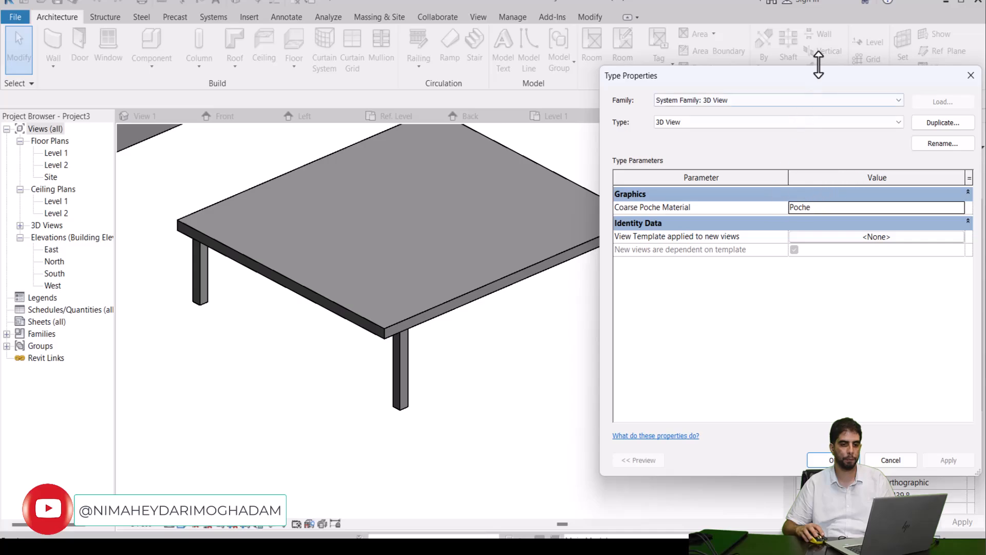
key("Escape")
left_click(482, 242)
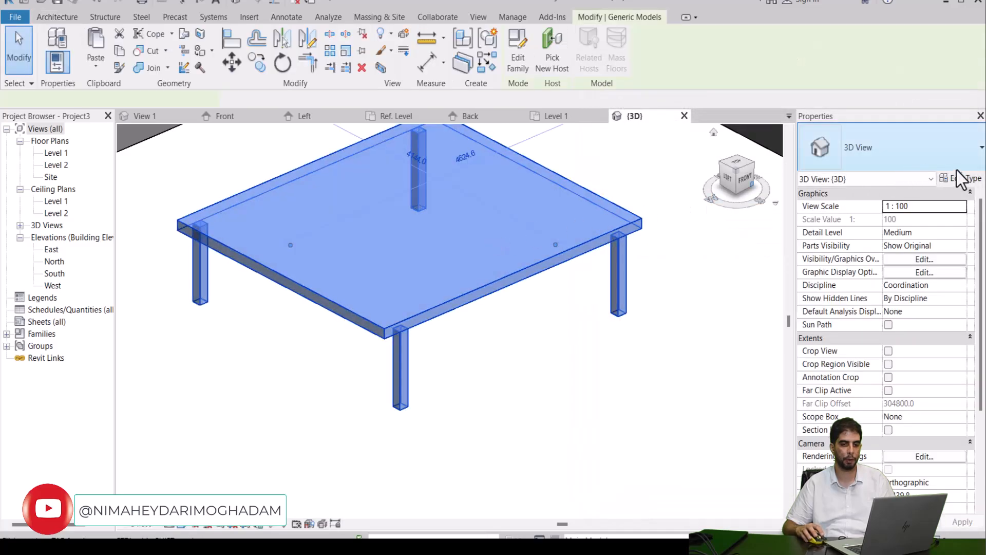
left_click(960, 179)
left_click(799, 251)
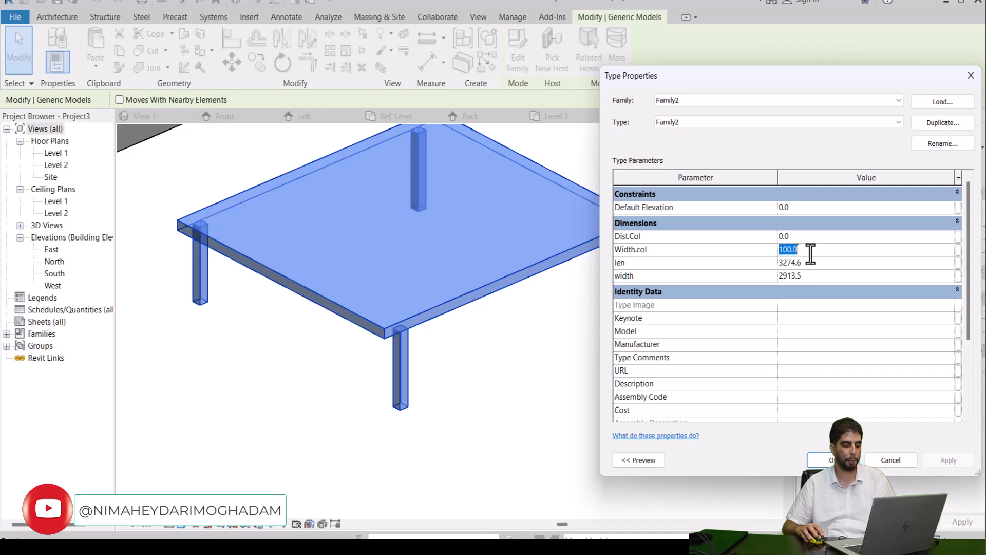
type("200")
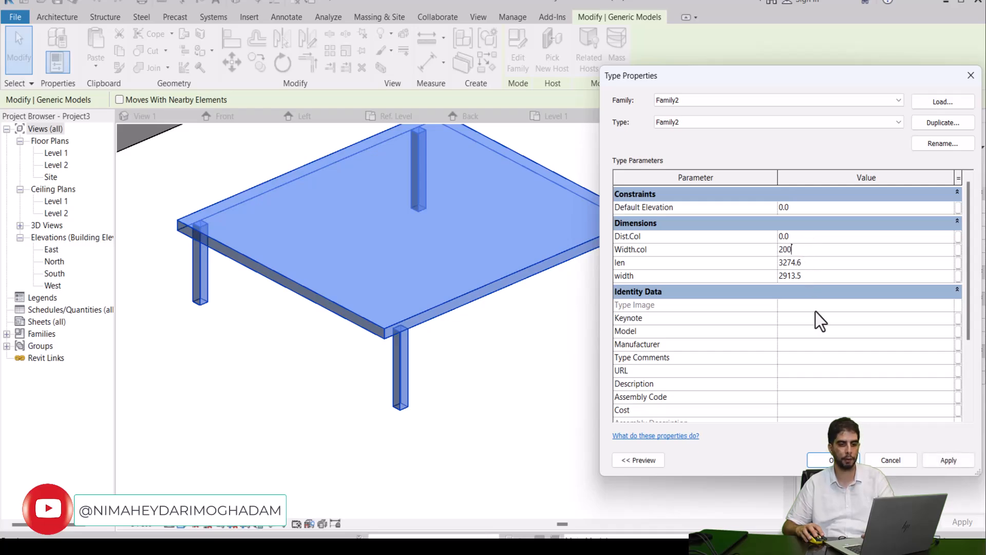
left_click(937, 460)
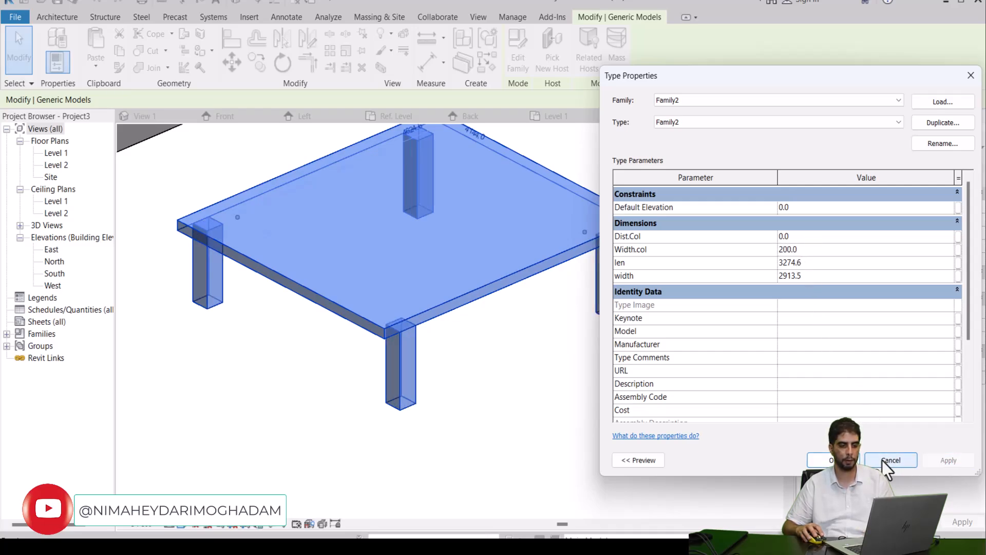
left_click(828, 460)
left_click(439, 375)
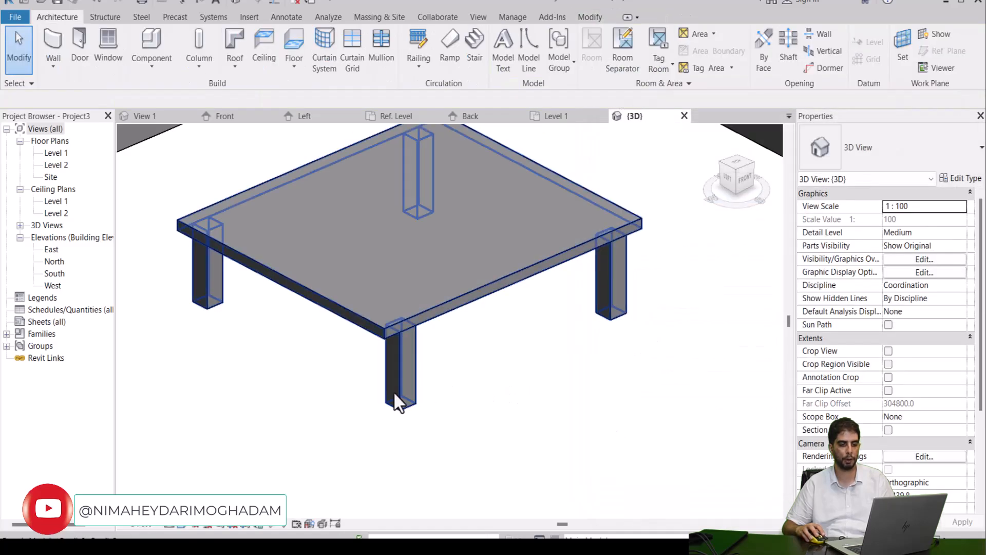
left_click(566, 263)
left_click(687, 320)
Step: Set the table type's len parameter to 5000
left_click(541, 259)
left_click(958, 179)
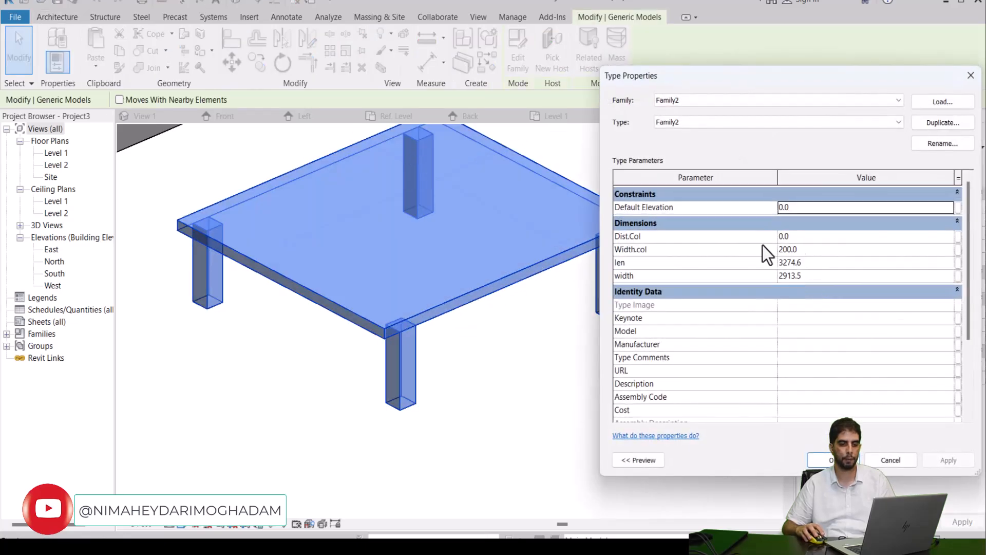
left_click(788, 264)
left_click_drag(813, 264, 737, 275)
type("5000")
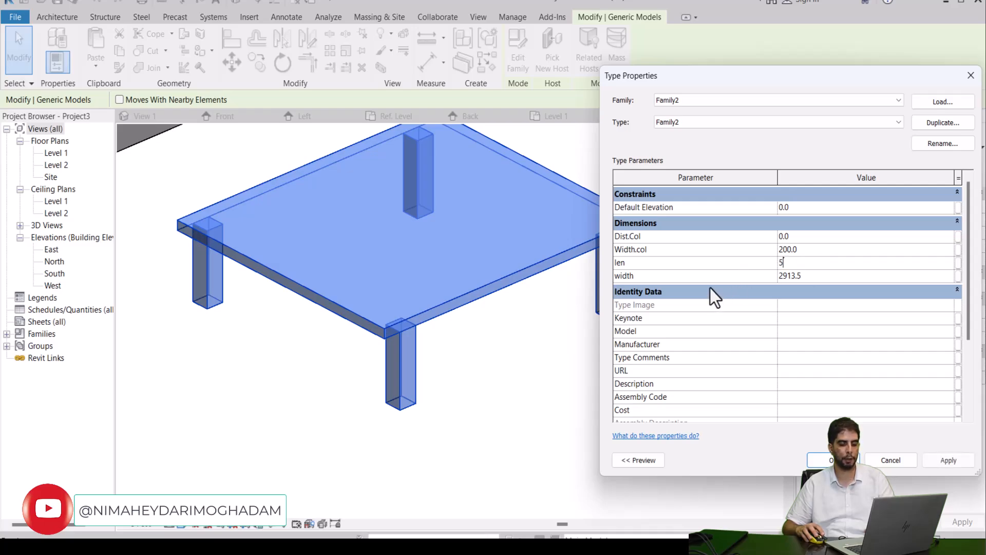
left_click(953, 457)
left_click(830, 460)
scroll(519, 309, "down", 2)
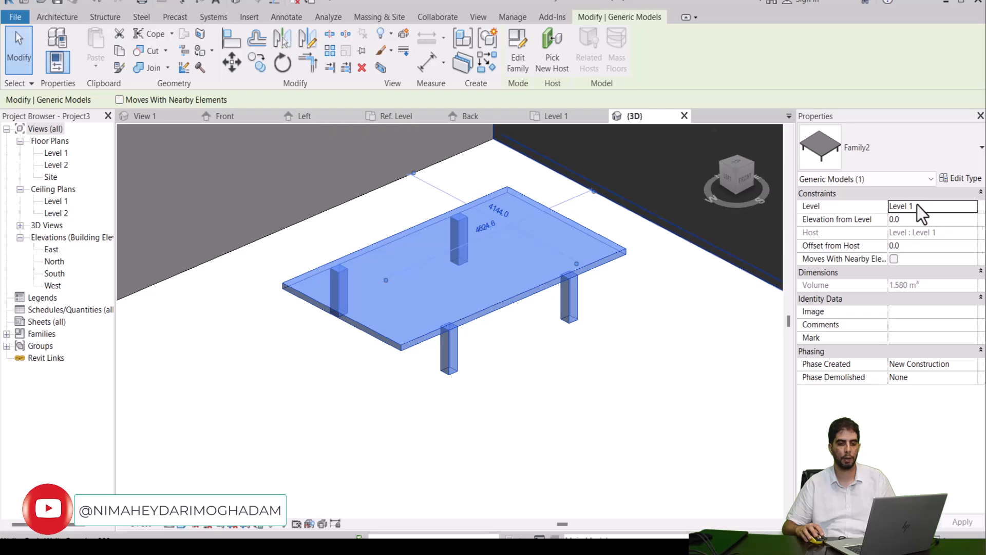
Step: Try to set the table type's Width.col parameter to 3000
left_click(961, 179)
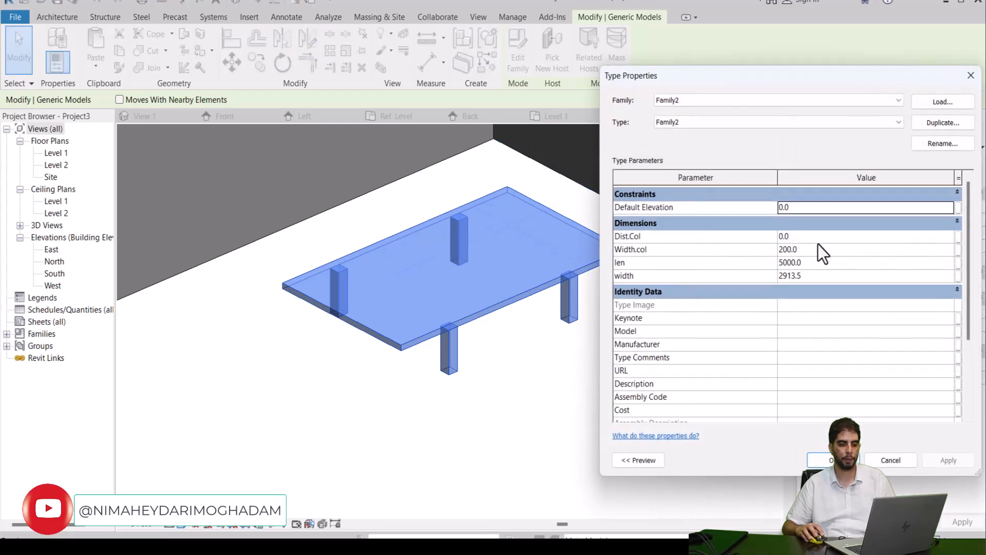
left_click(809, 249)
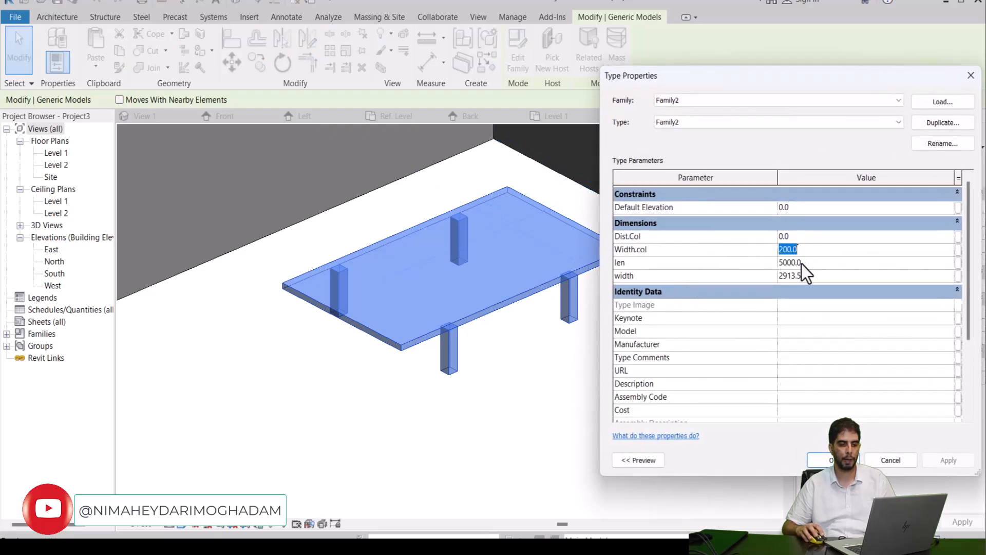
type("3")
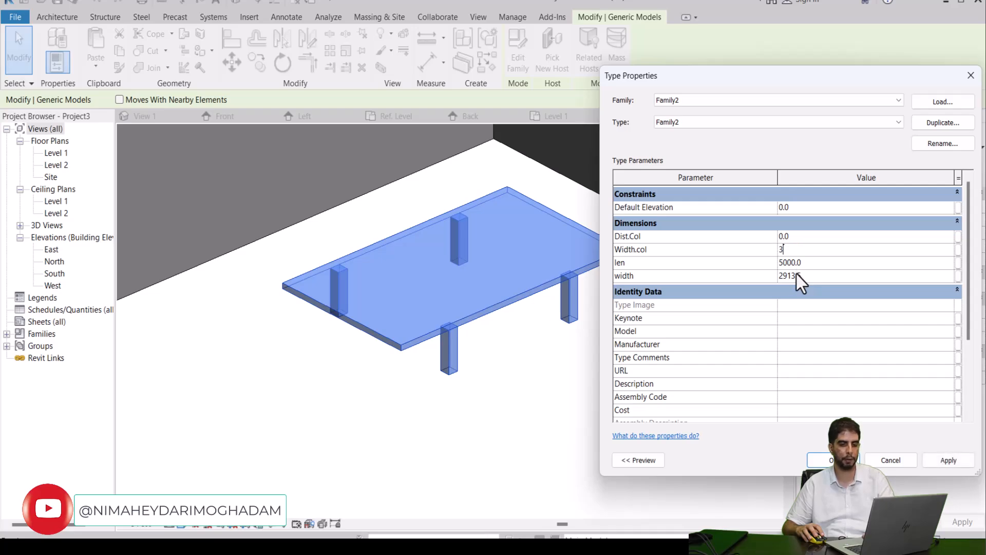
type("000")
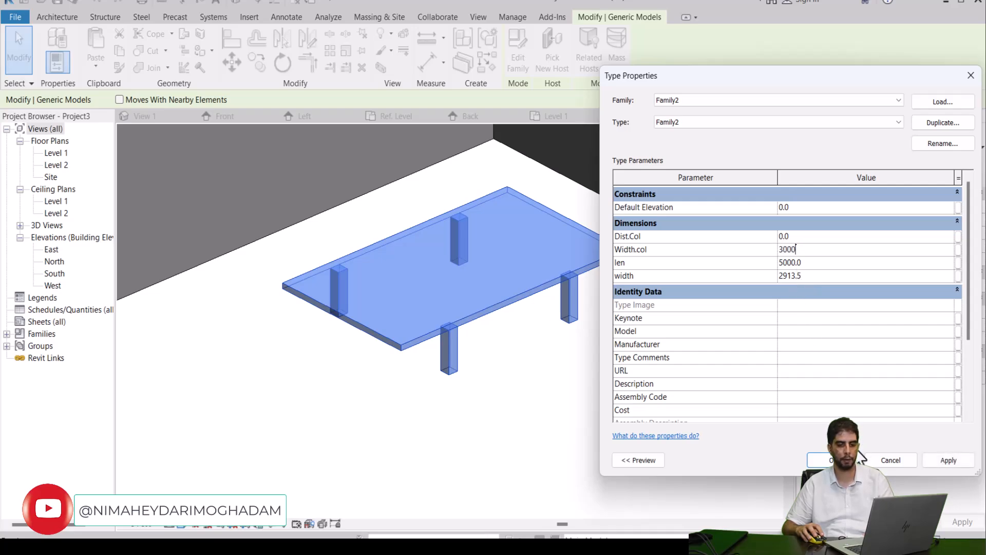
left_click(947, 459)
left_click(880, 325)
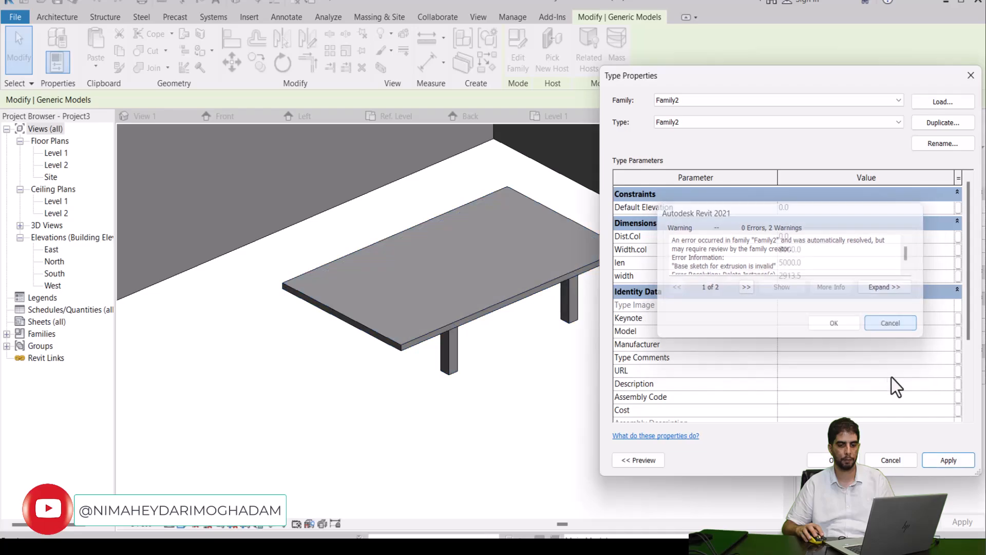
Step: Try a Width.col value of 2000 for the table type, review the family warnings, and discard the edit
left_click(801, 249)
type("2000")
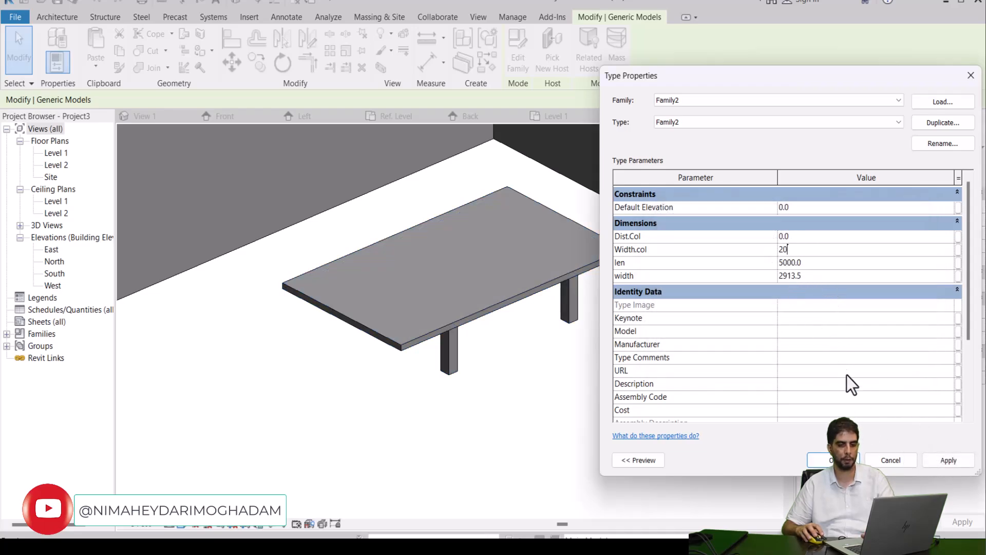
left_click(936, 461)
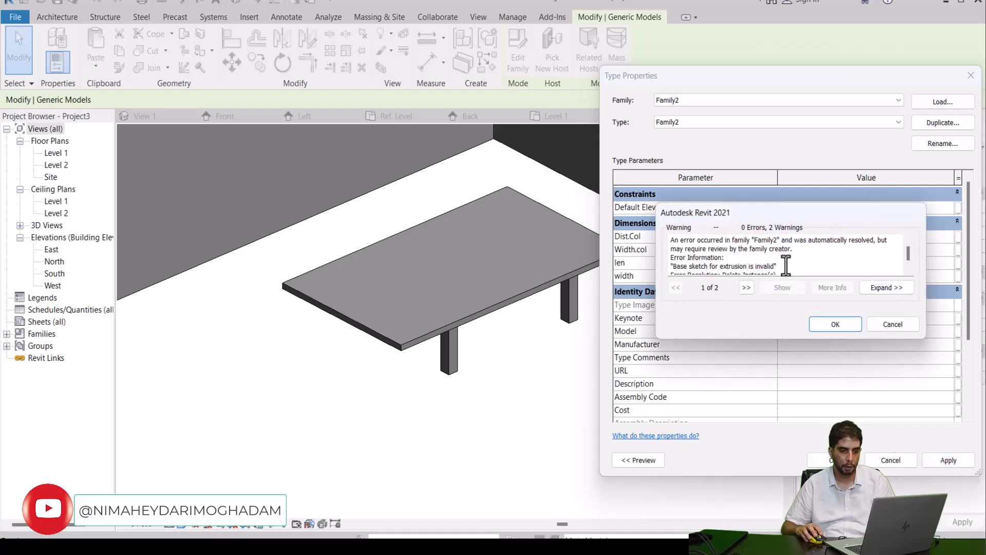
scroll(785, 263, "down", 1)
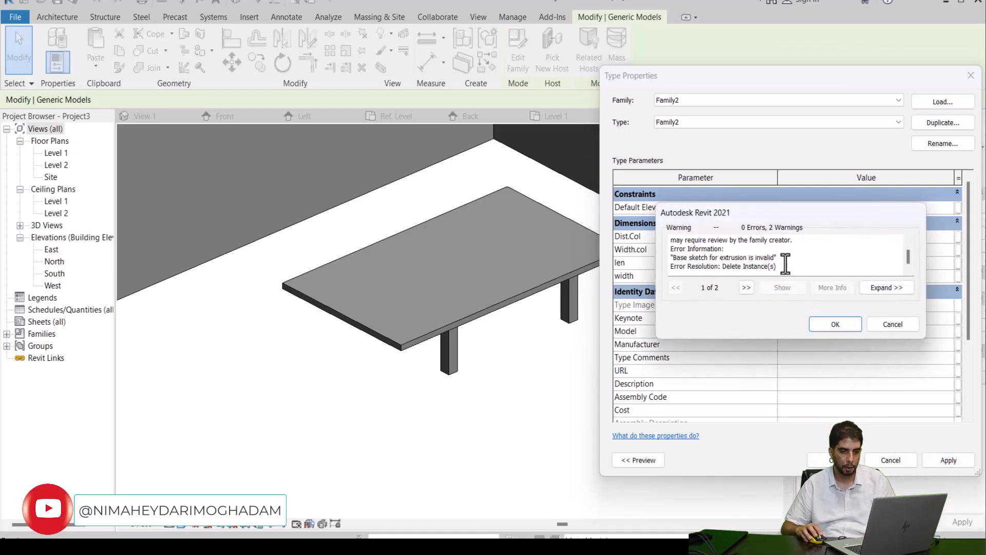
scroll(785, 262, "up", 1)
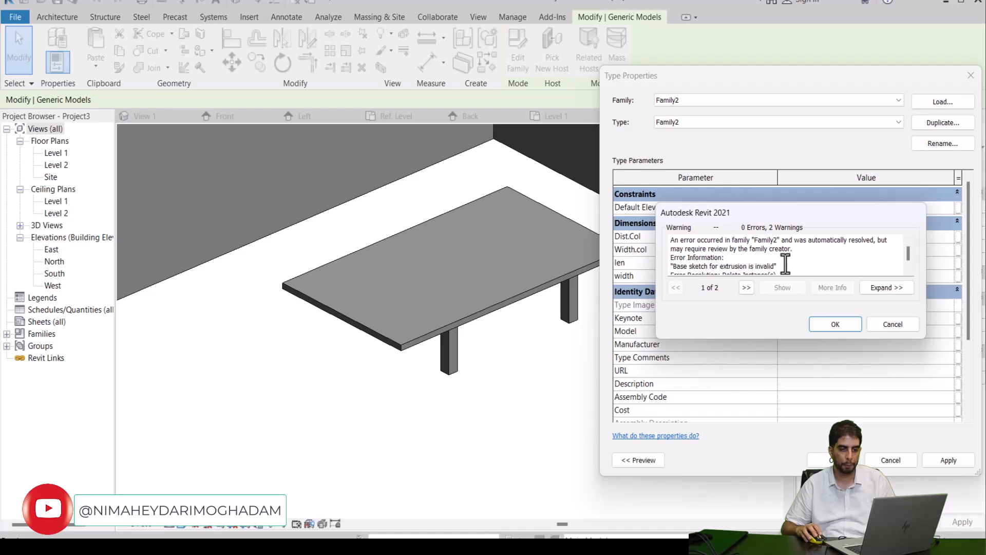
left_click(751, 293)
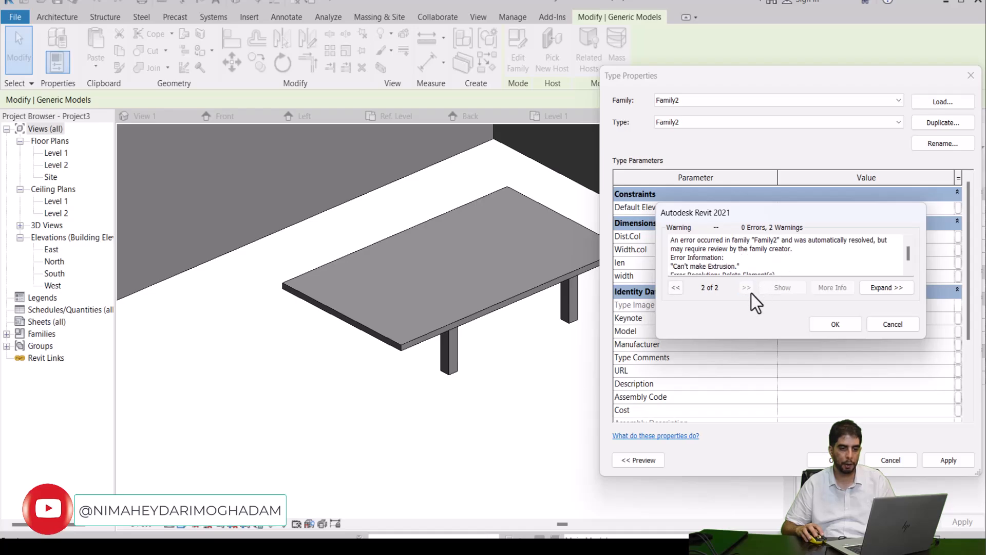
left_click(842, 327)
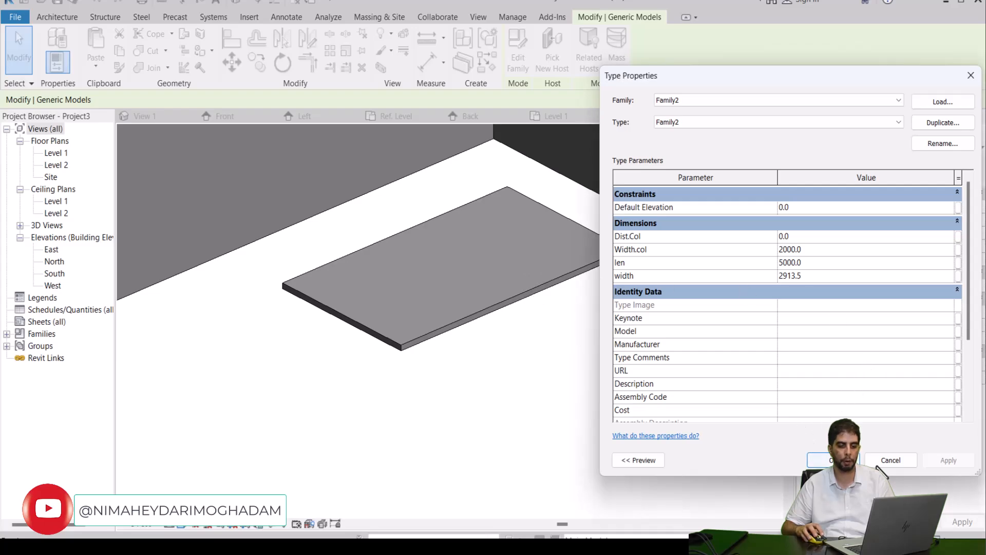
left_click(874, 462)
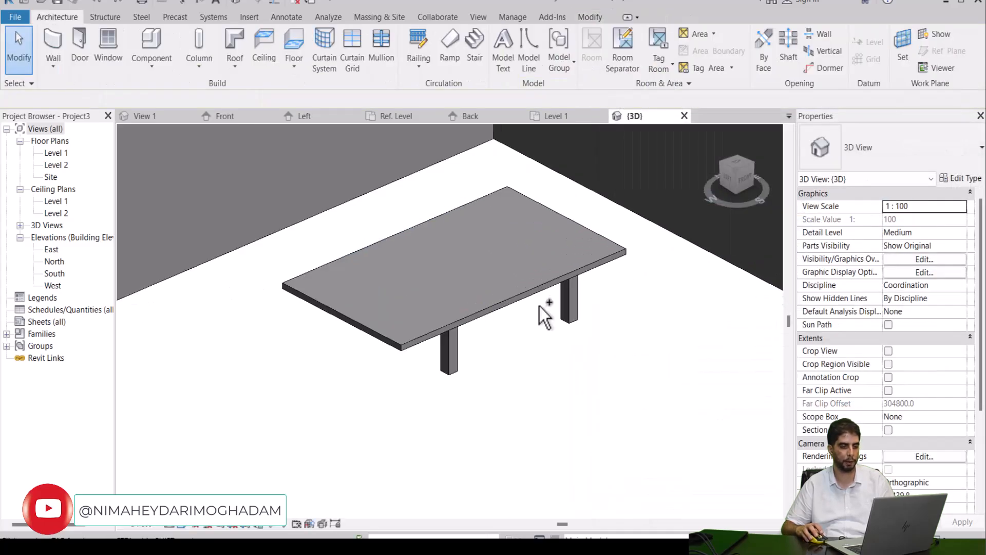
Step: Undo the last len change on the table type
scroll(539, 306, "up", 3)
left_click(495, 281)
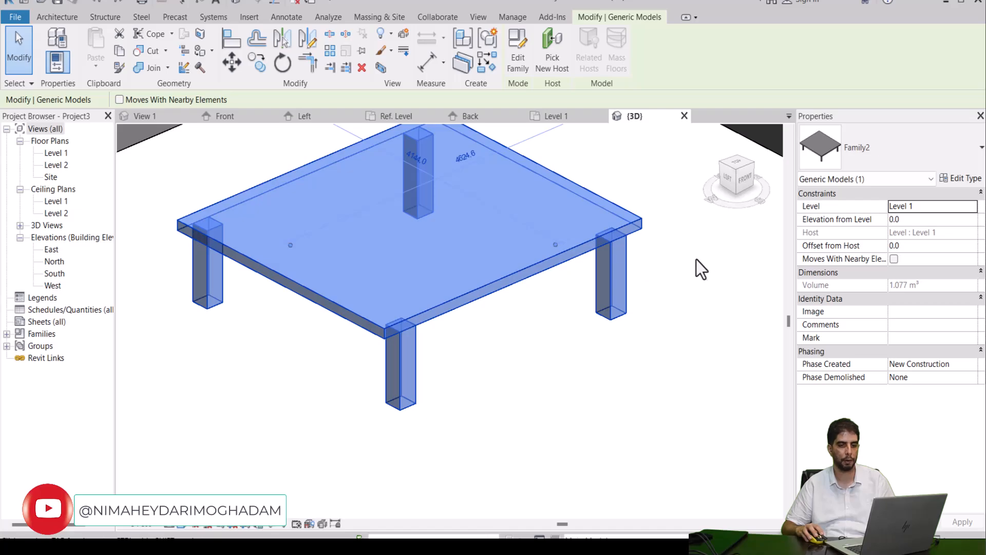
scroll(702, 269, "down", 2)
left_click(694, 273)
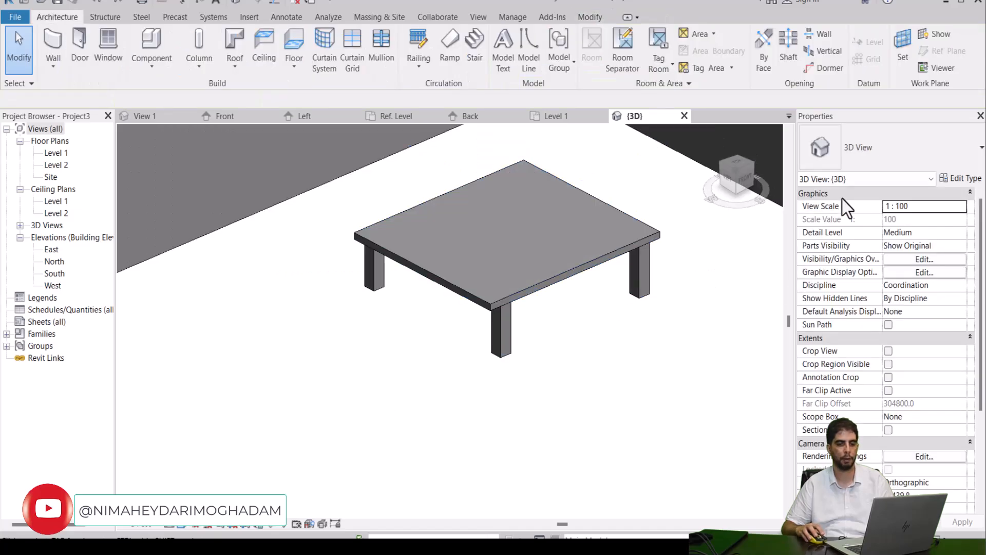
Step: Set the table type's width parameter to 2000
left_click(529, 286)
left_click(956, 178)
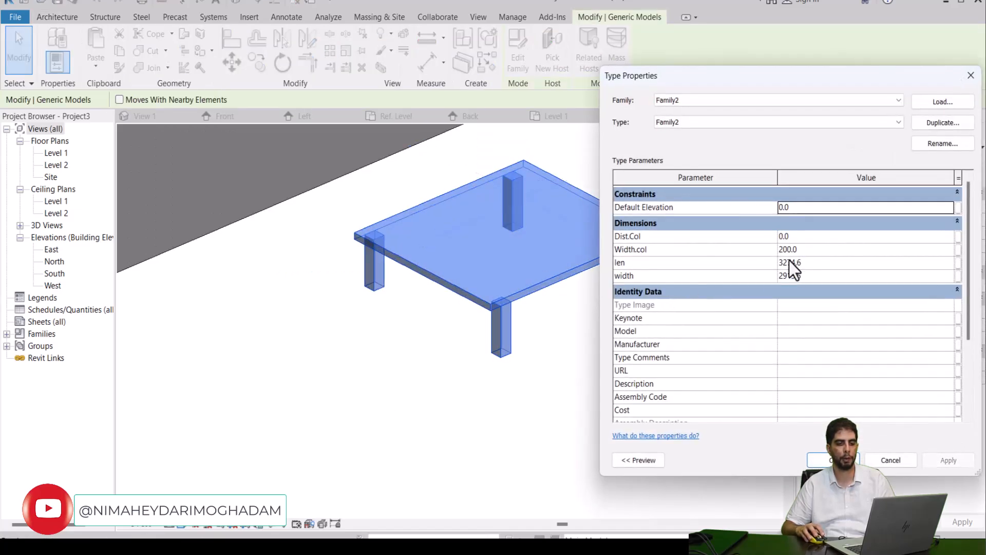
left_click(810, 250)
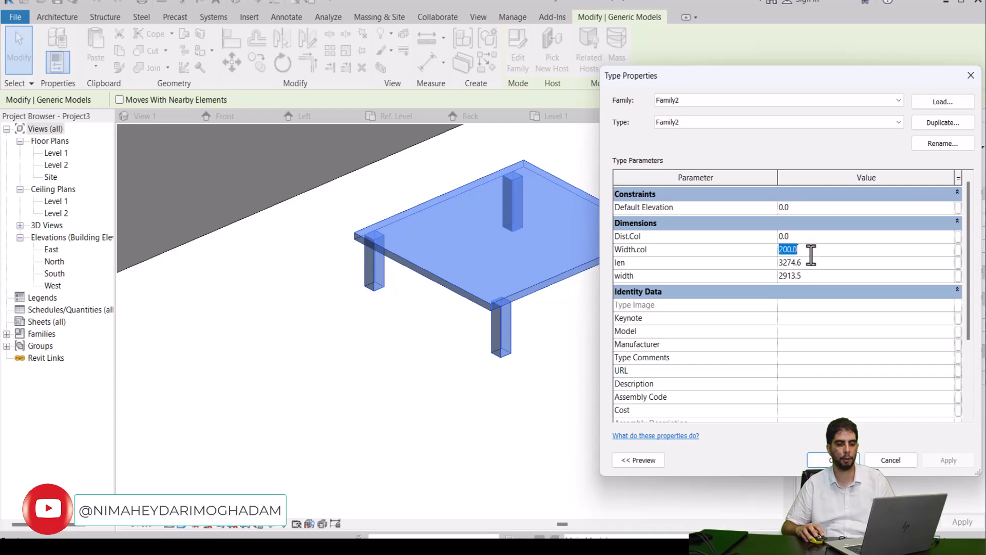
left_click(801, 277)
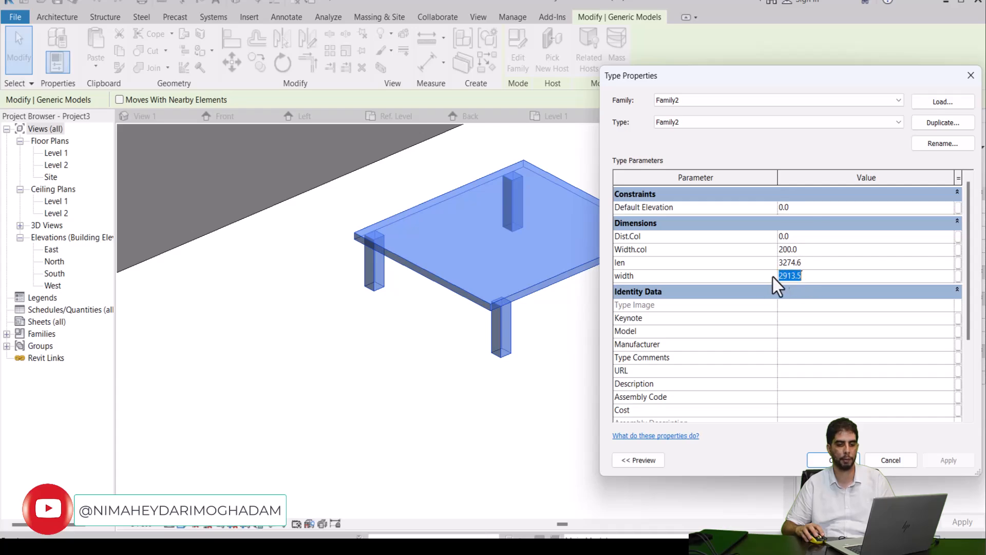
type("2000")
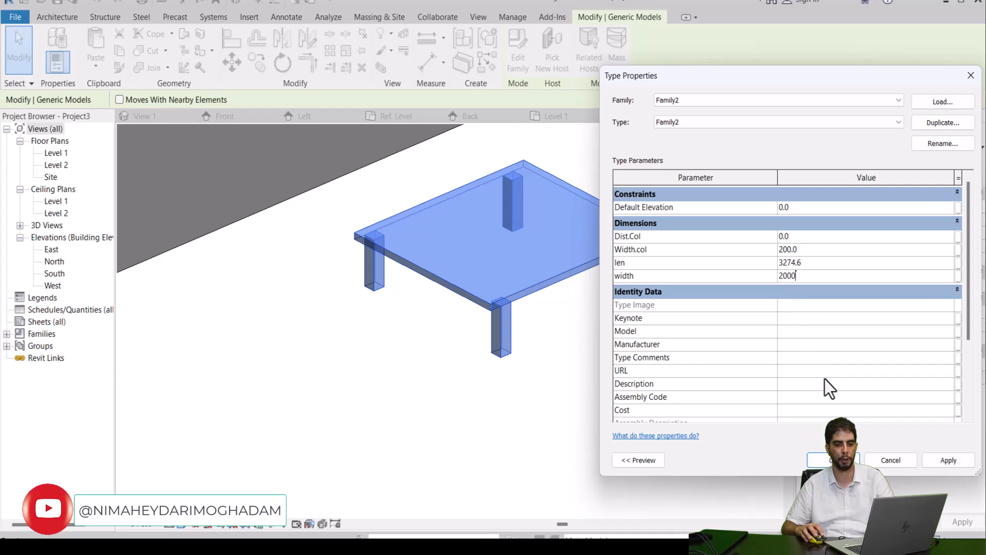
left_click(824, 460)
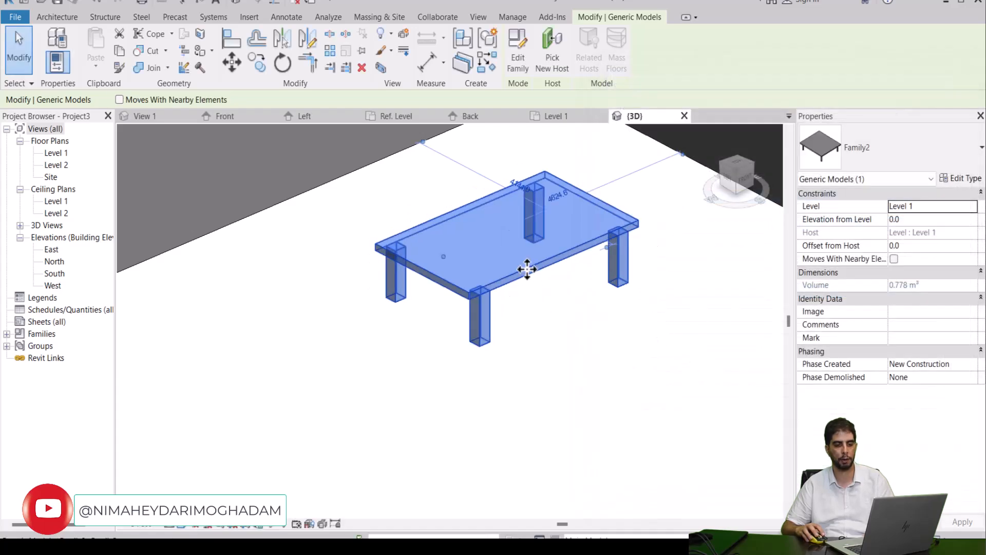
Step: Set the table type's width parameter to 2500 and clear the table selection
left_click(959, 178)
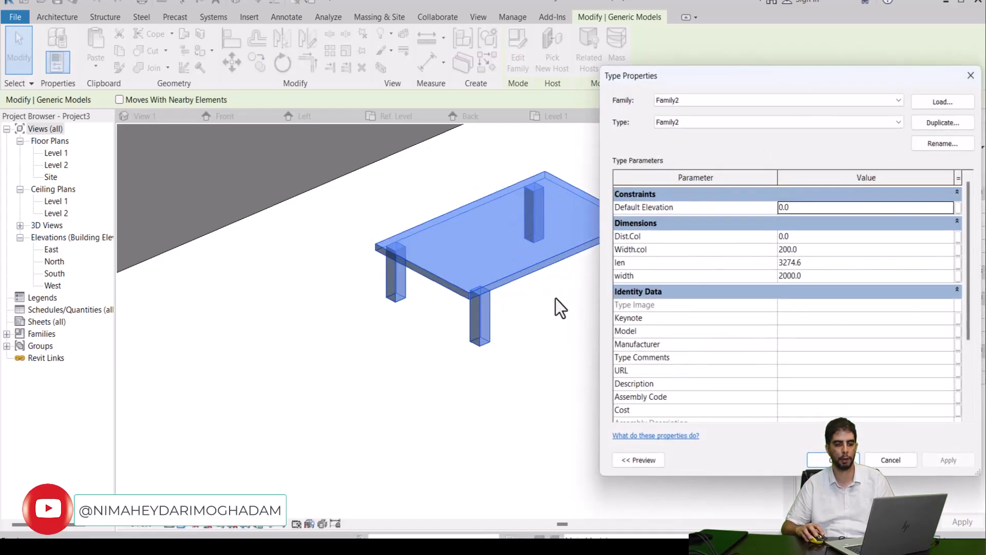
left_click(787, 276)
left_click_drag(813, 280, 731, 279)
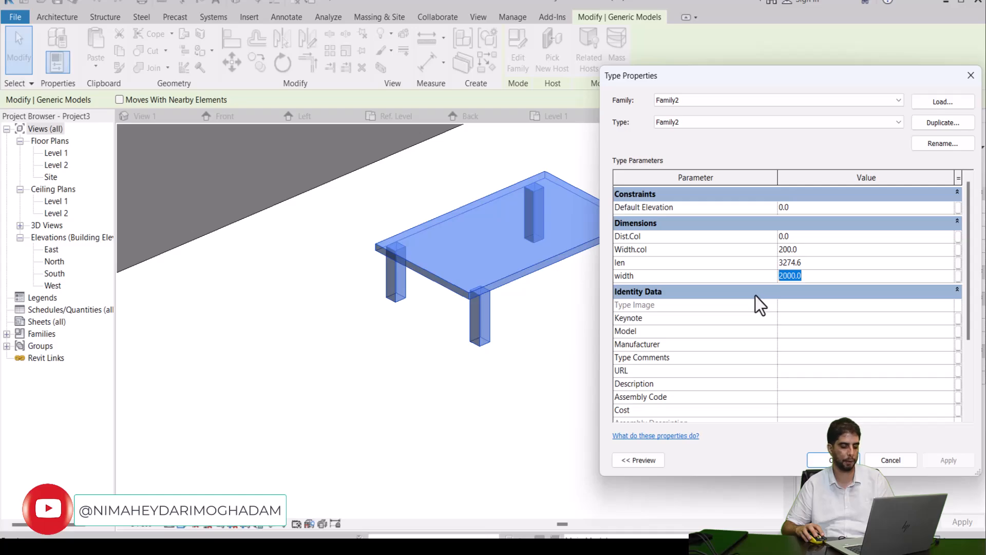
type("3")
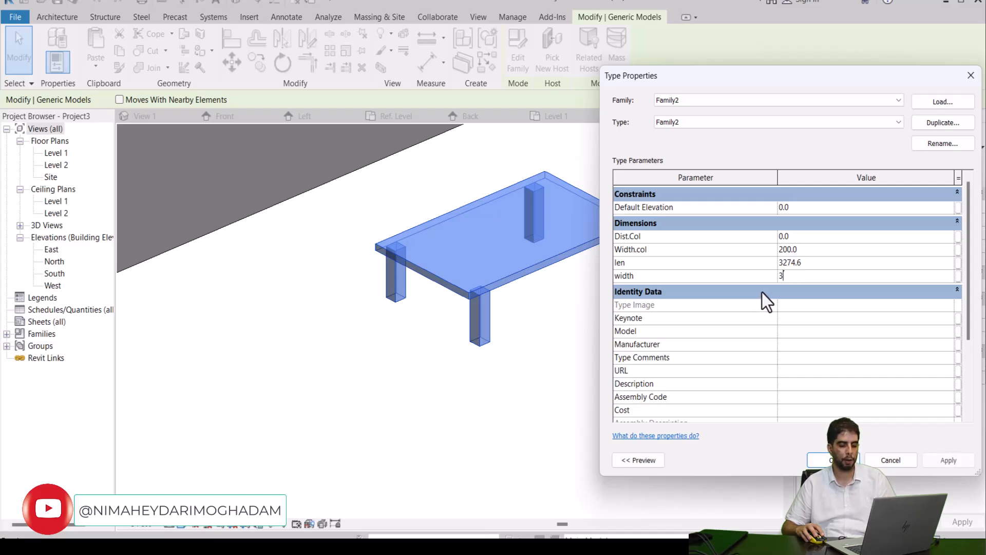
key("BackSpace")
type("2500")
left_click(927, 465)
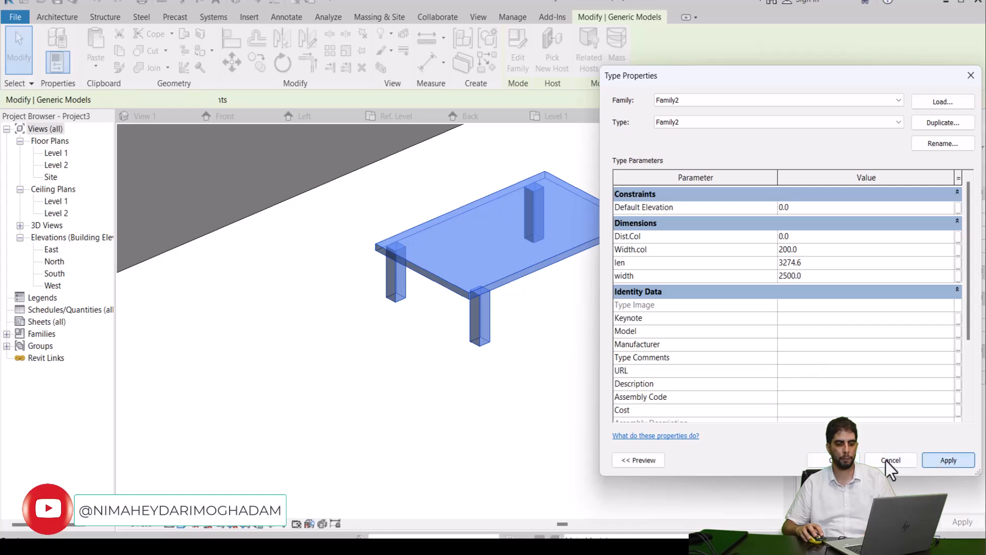
left_click(819, 461)
left_click(603, 387)
scroll(605, 326, "down", 2)
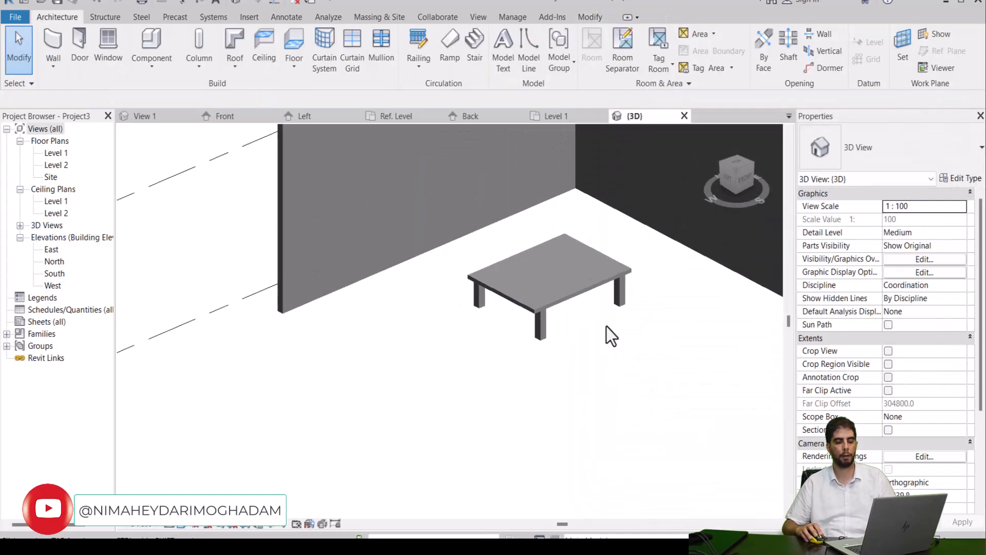
left_click(556, 288)
left_click(584, 352)
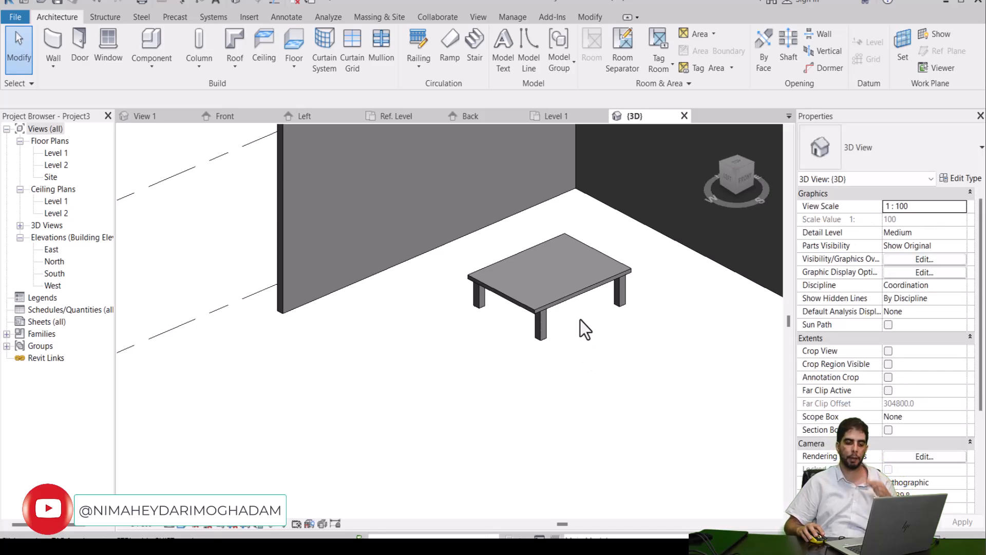
scroll(616, 285, "up", 3)
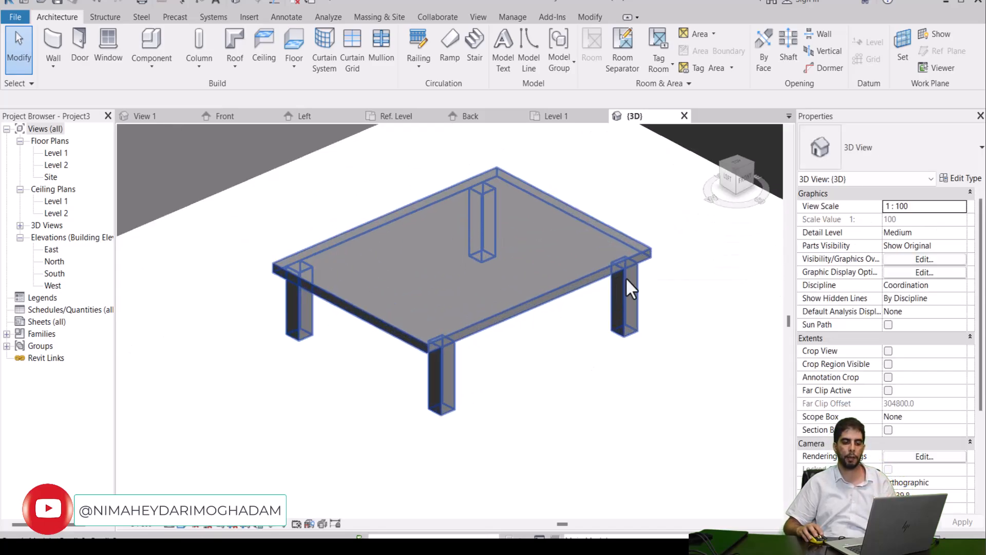
Step: Examine the resized table in the 3D view, checking its top and four columns up close and within the walled corner
left_click(630, 323)
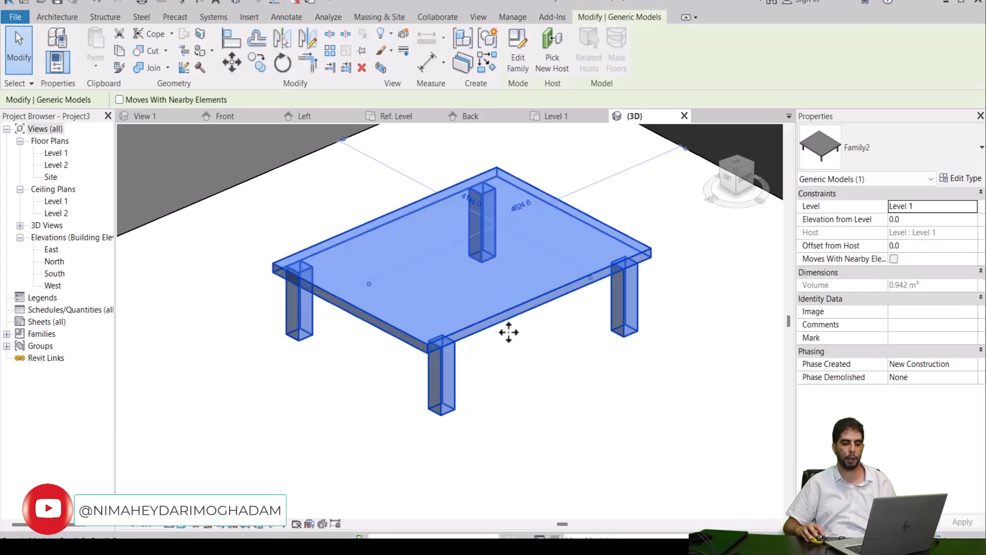
left_click(522, 368)
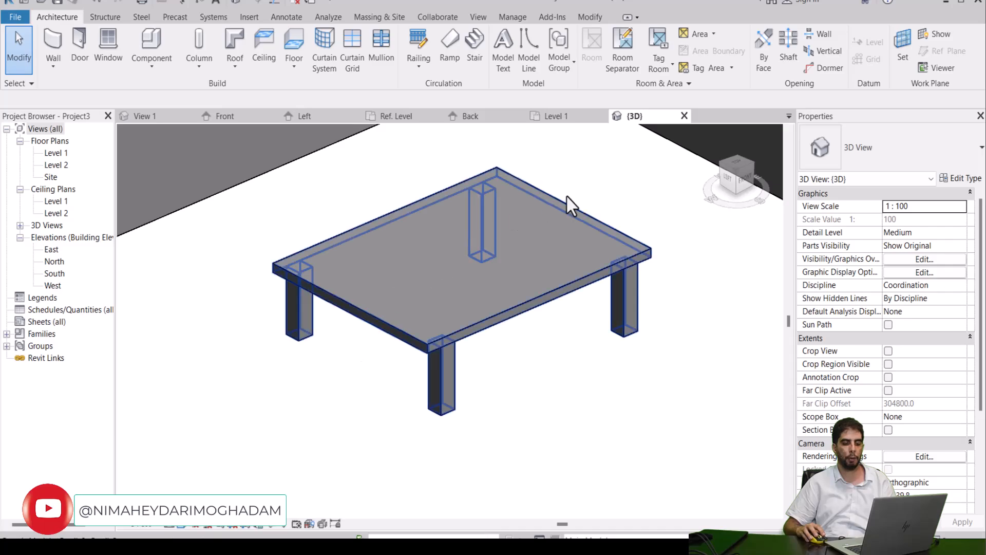
scroll(455, 254, "down", 2)
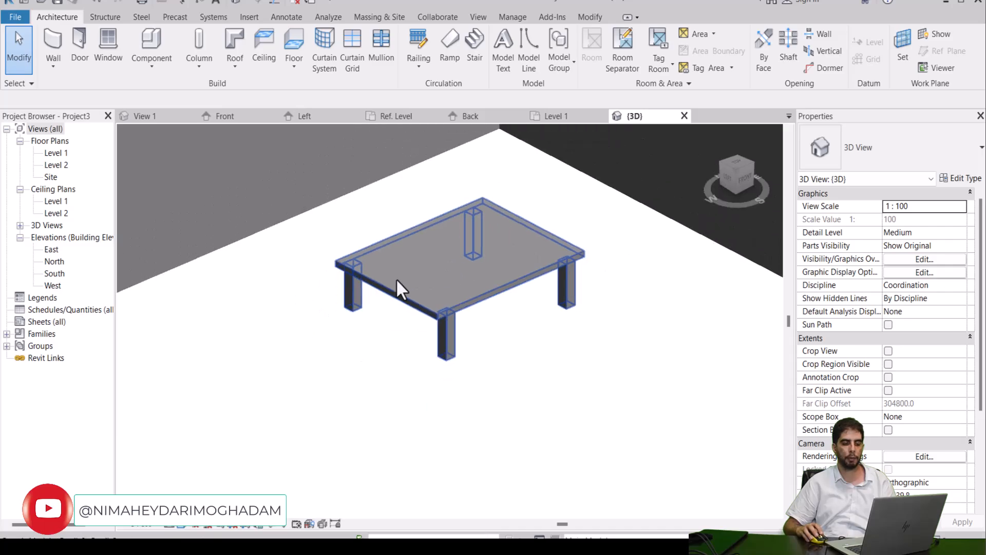
left_click(415, 308)
scroll(411, 308, "down", 3)
left_click(442, 321)
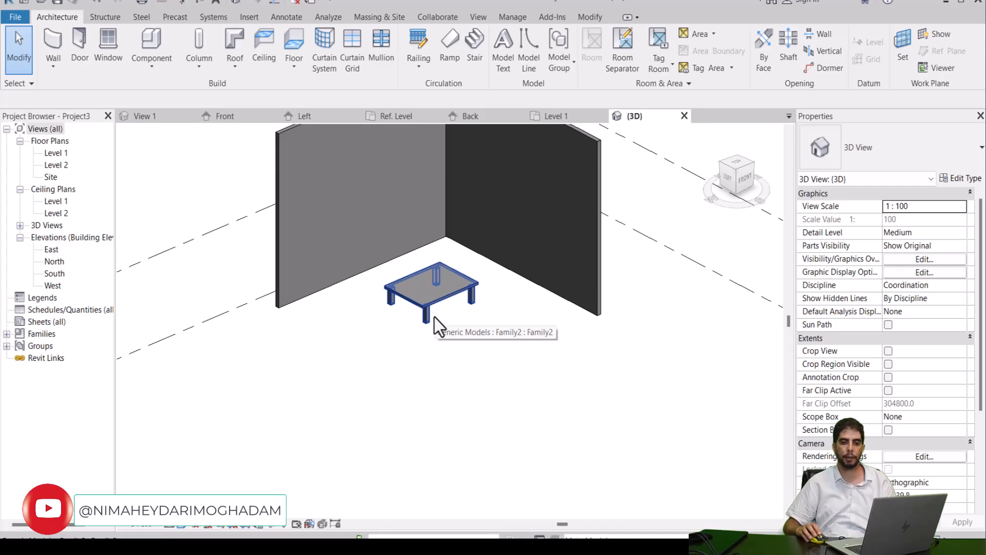
scroll(437, 321, "up", 5)
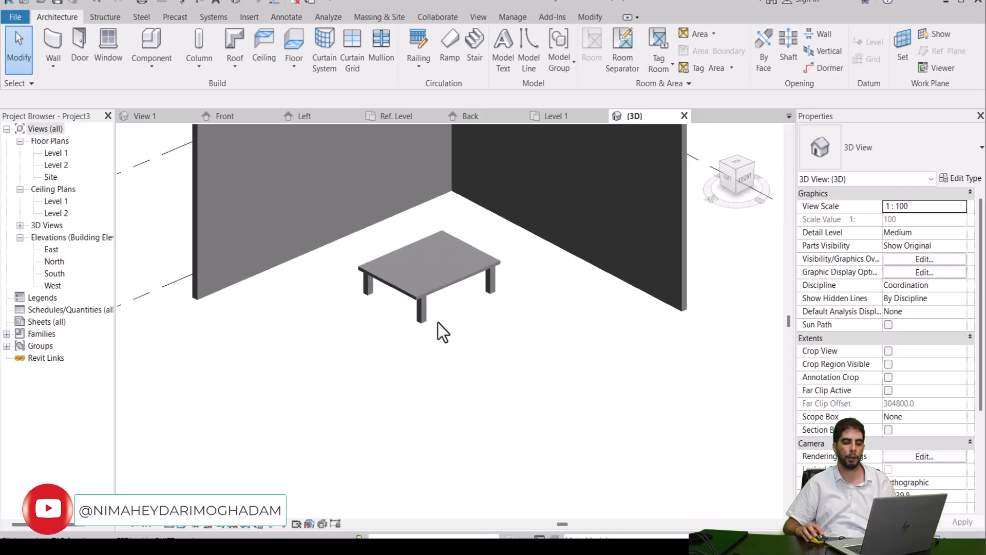
scroll(438, 322, "up", 1)
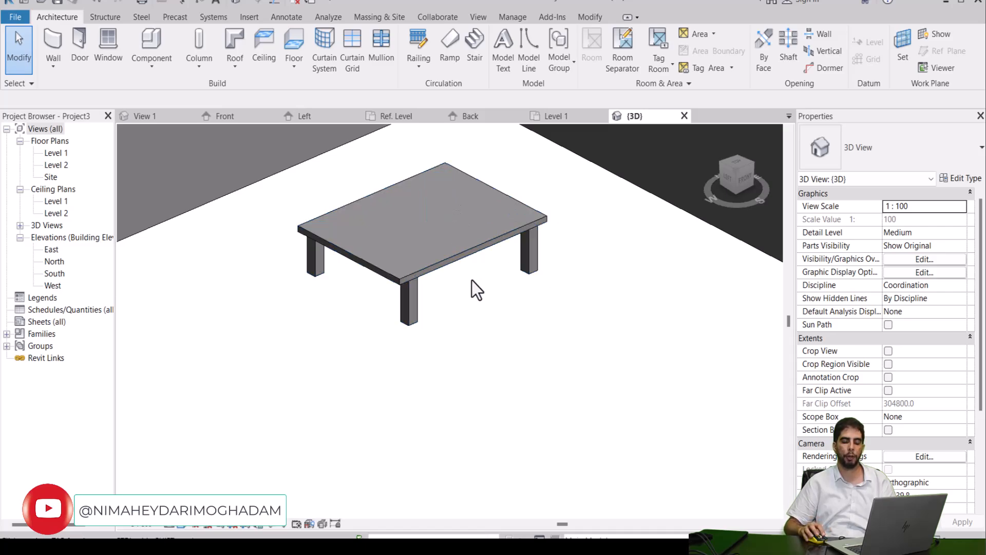
middle_click_drag(531, 279, 505, 294)
scroll(487, 280, "down", 4)
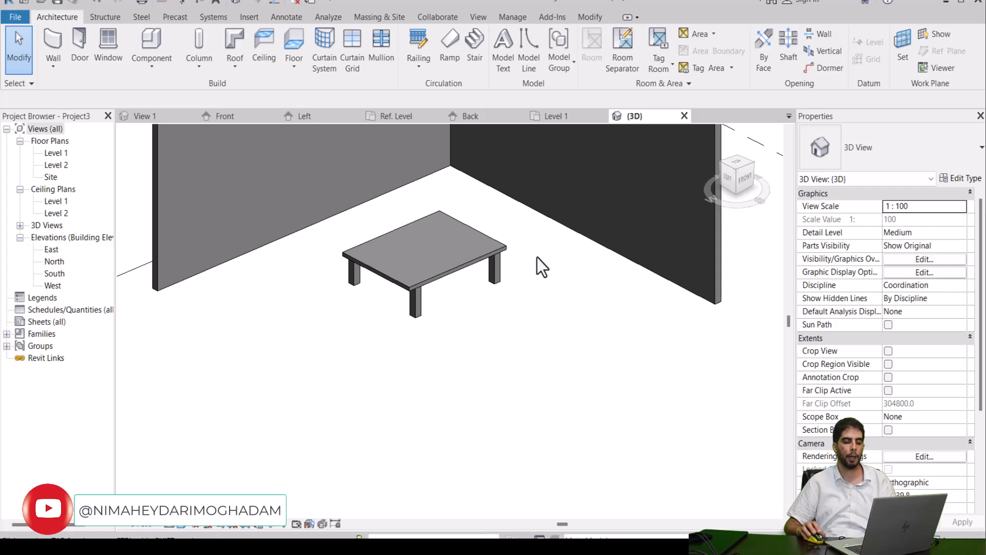
scroll(429, 303, "up", 2)
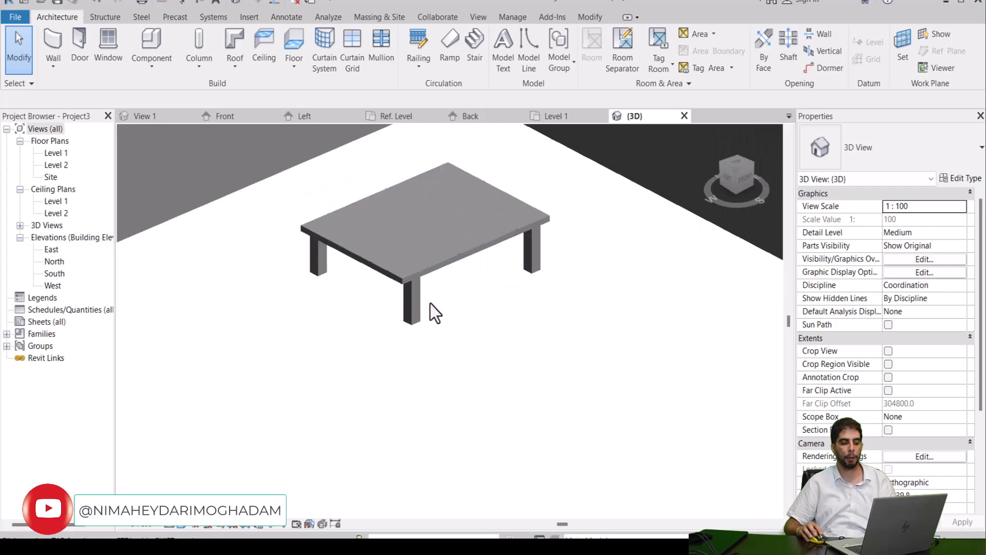
scroll(424, 288, "down", 2)
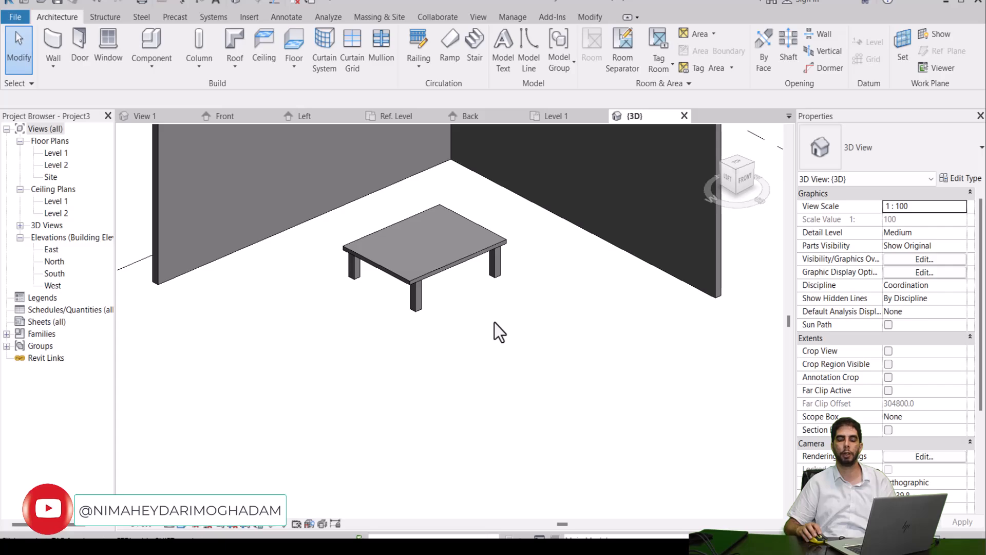
middle_click_drag(492, 310, 484, 364)
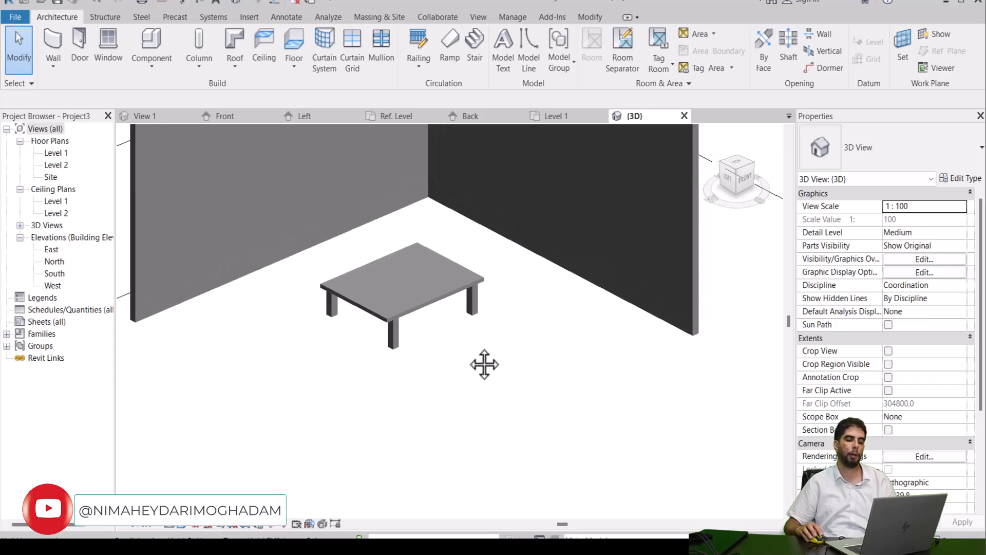
scroll(424, 323, "up", 3)
left_click(405, 270)
left_click(448, 331)
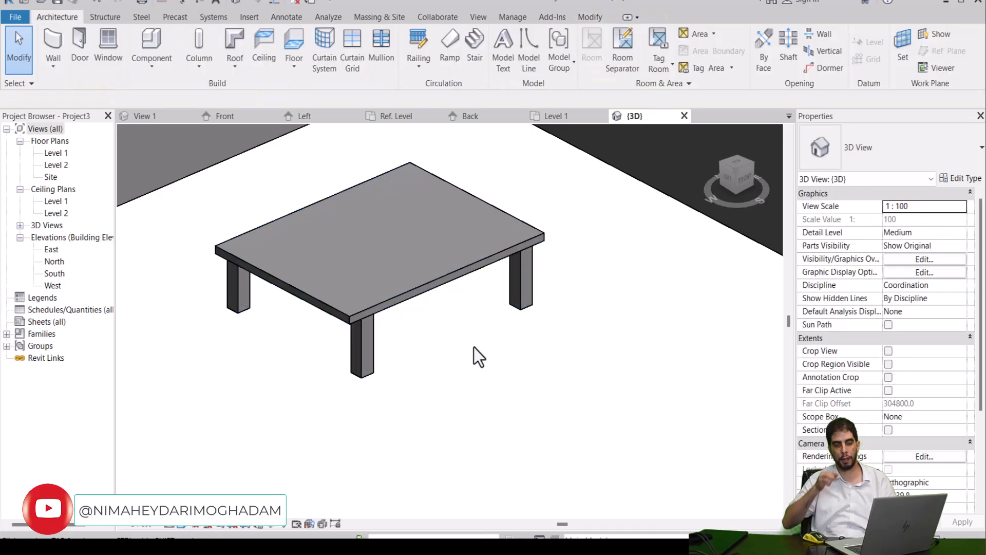